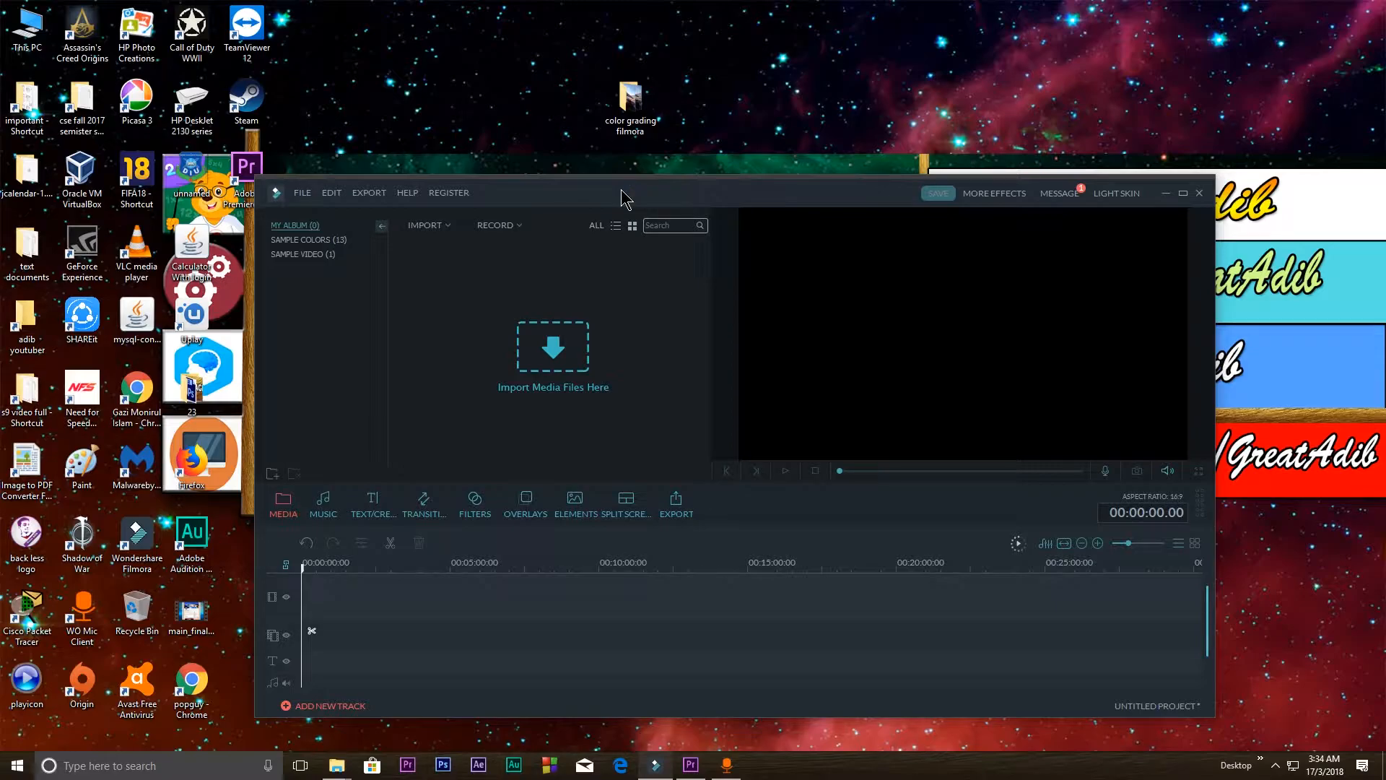
Import the "non edited payback" video from the "color grading filmora" desktop folder into the project's media album
double_click(622, 192)
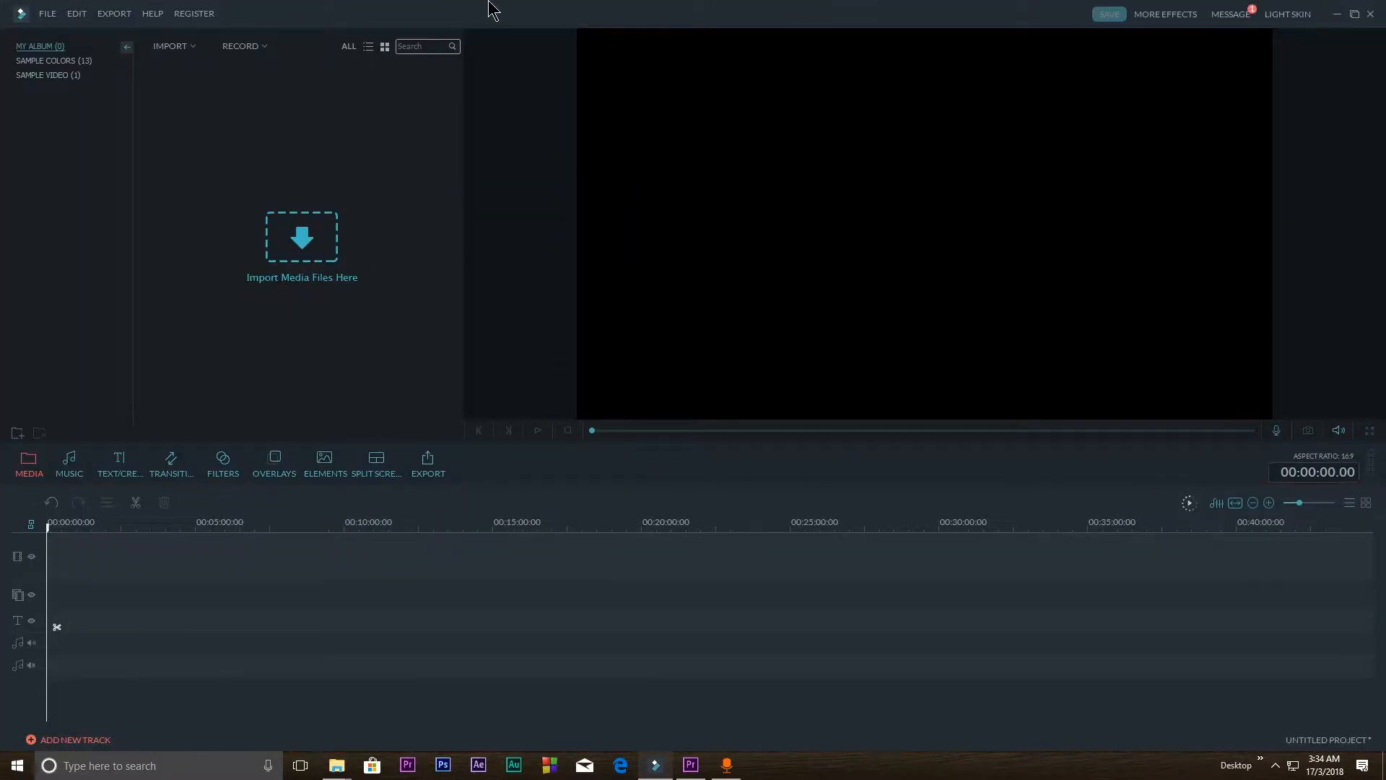
drag(501, 3, 623, 185)
double_click(629, 107)
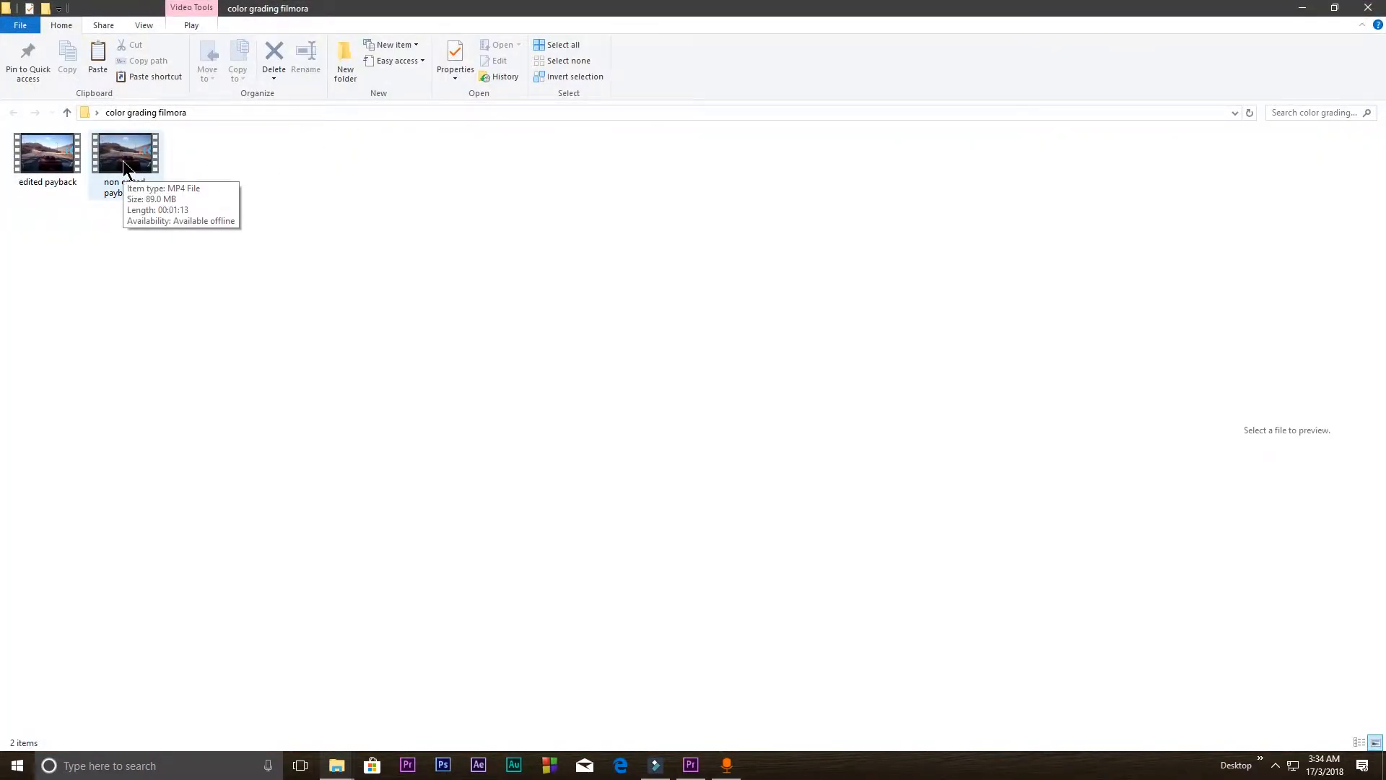
drag(541, 8, 641, 31)
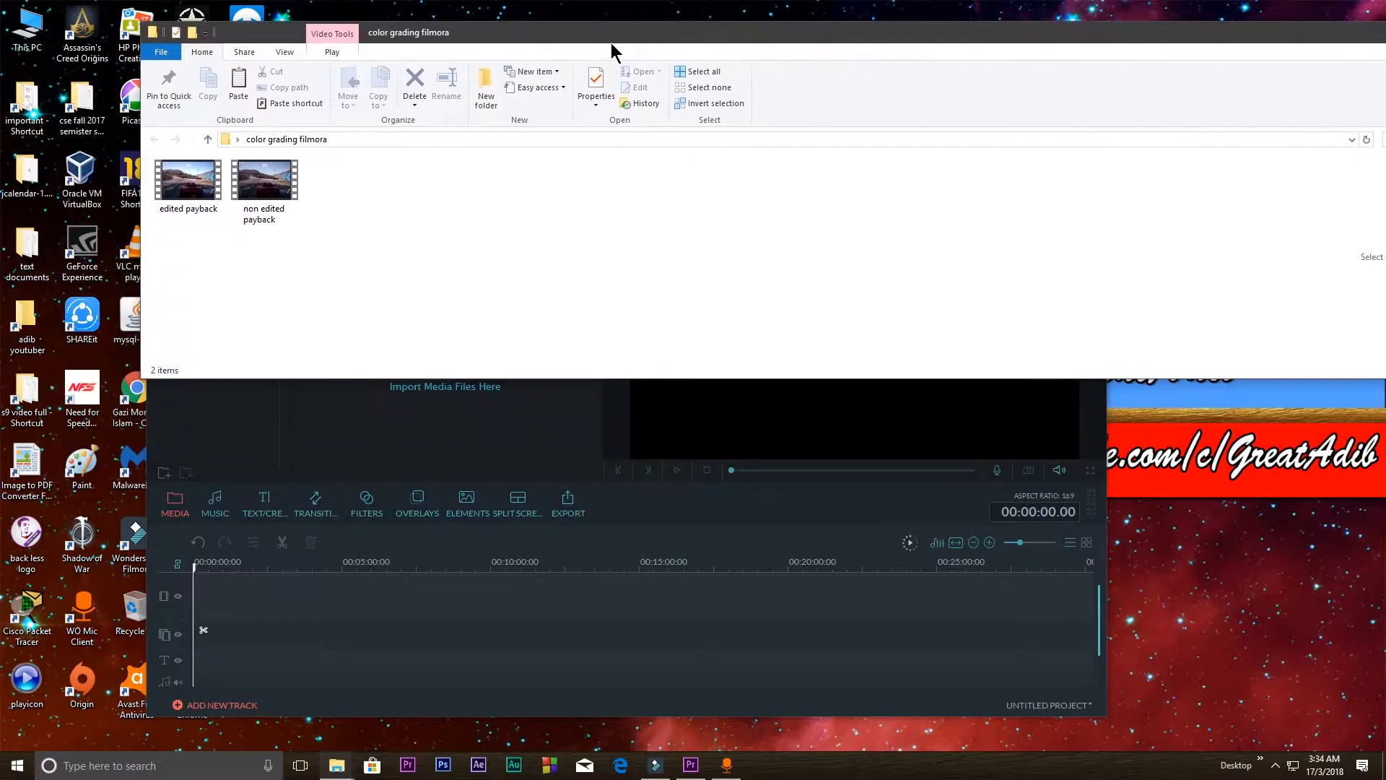
drag(264, 186, 376, 416)
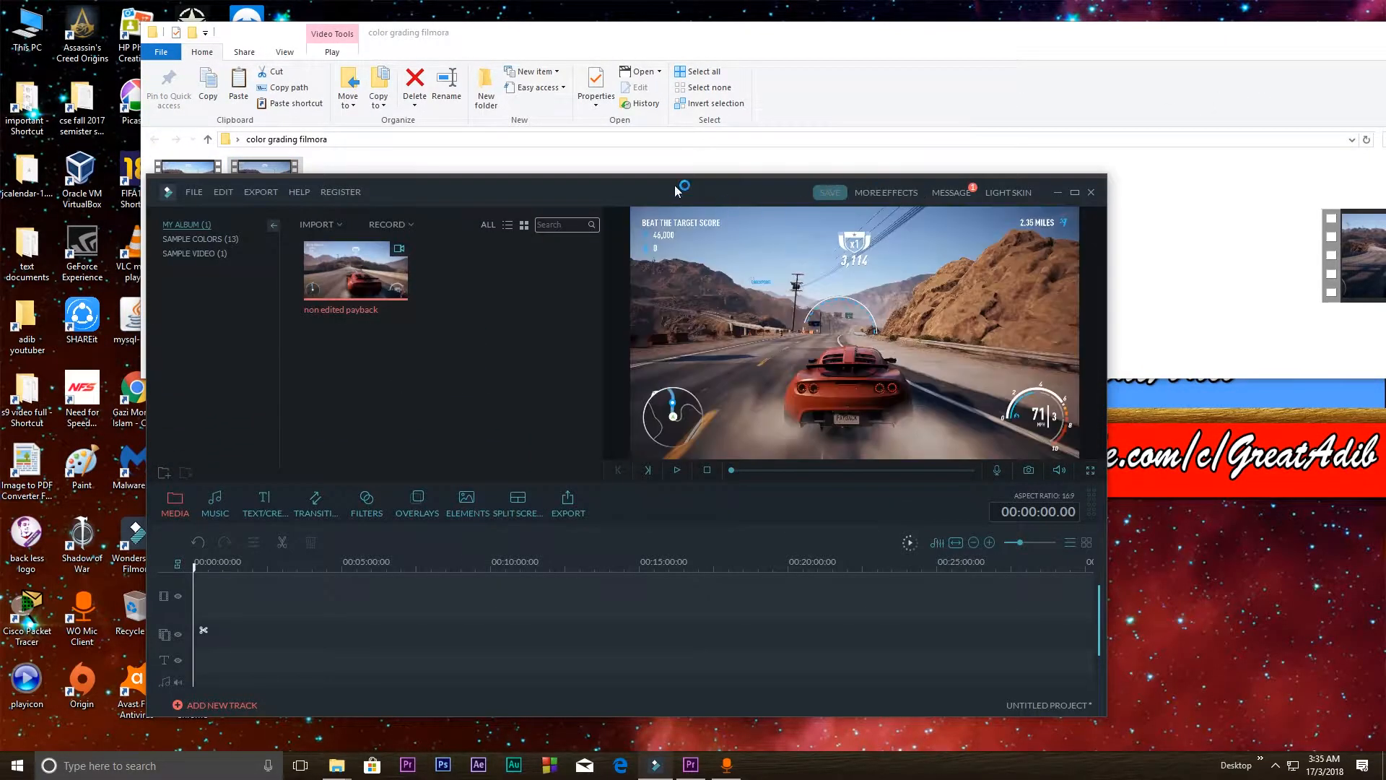
Place the "non edited payback" clip at the start of the first video track and fit its full length in the timeline view
double_click(675, 190)
mouse_move(226, 103)
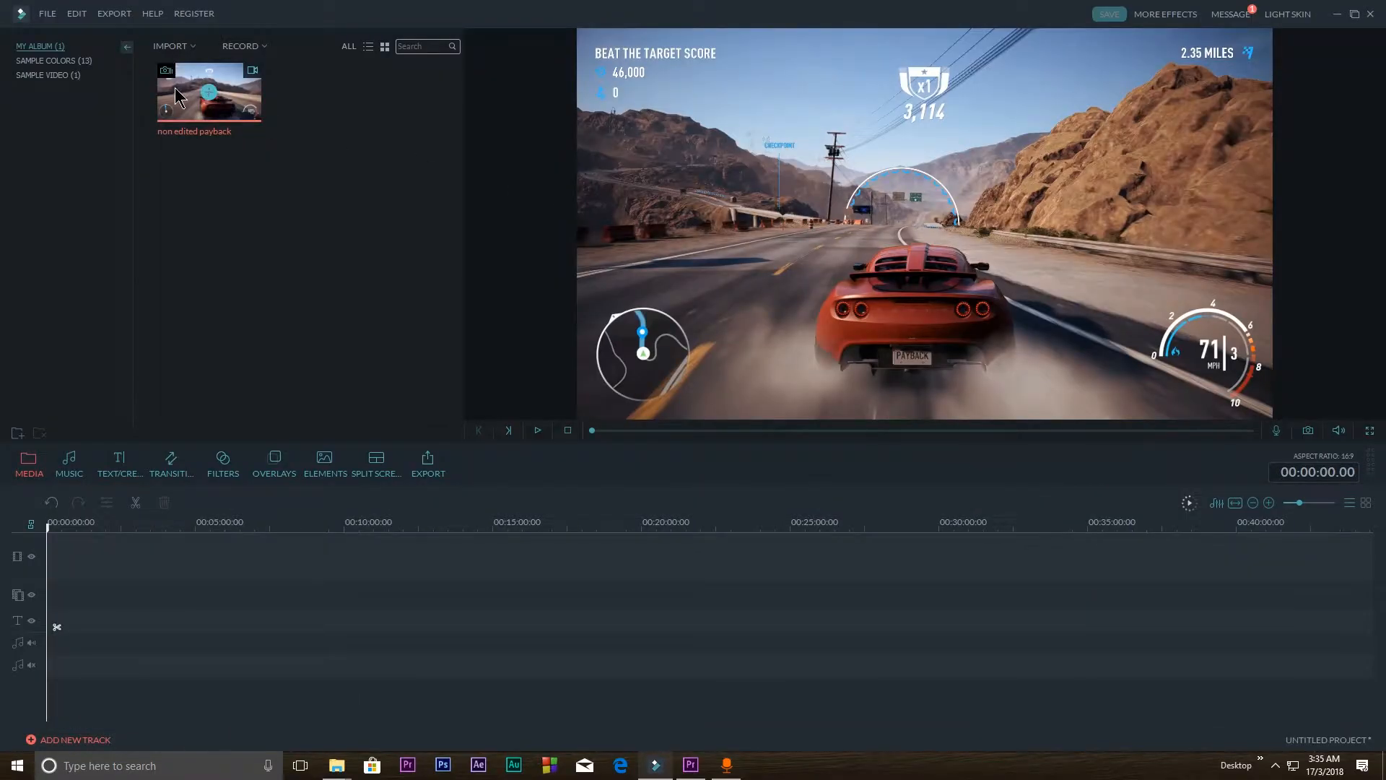
drag(166, 553, 72, 560)
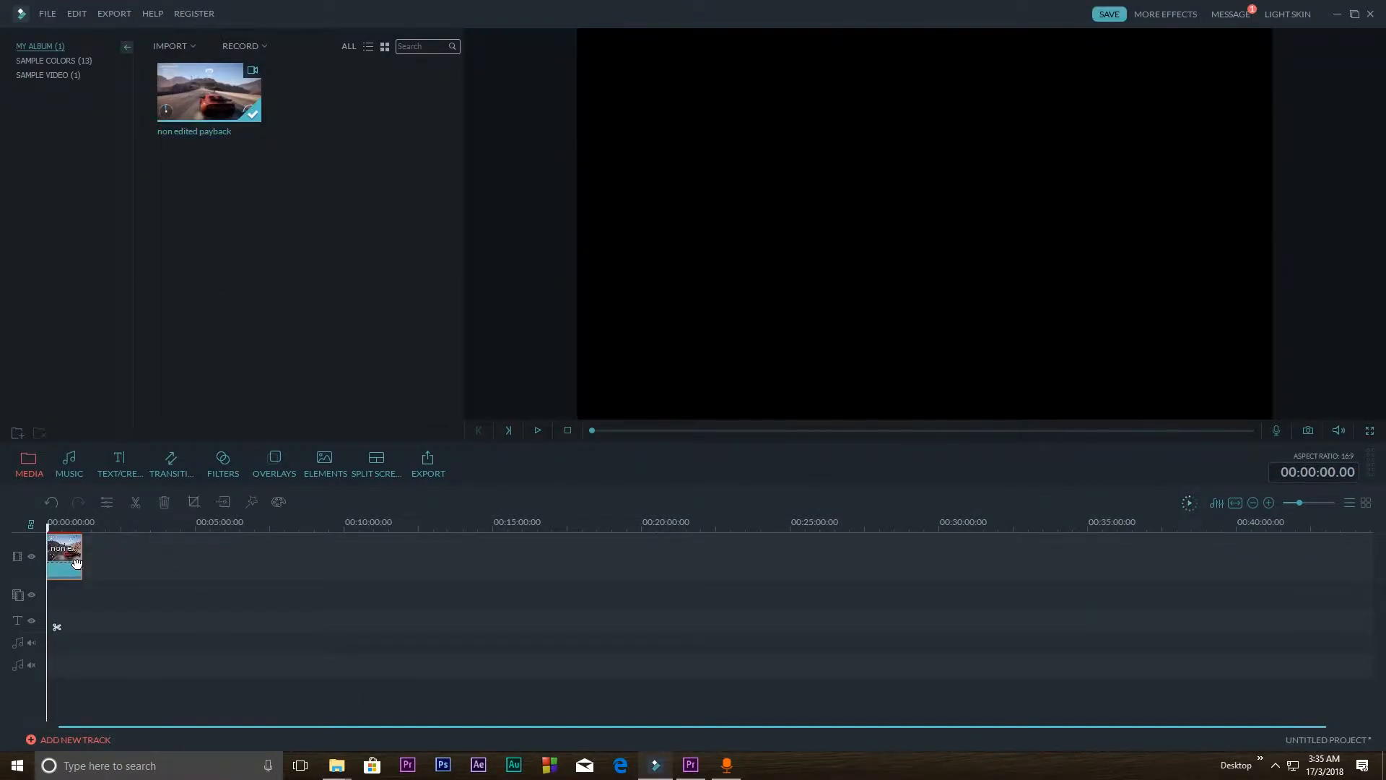
drag(1301, 503, 1312, 503)
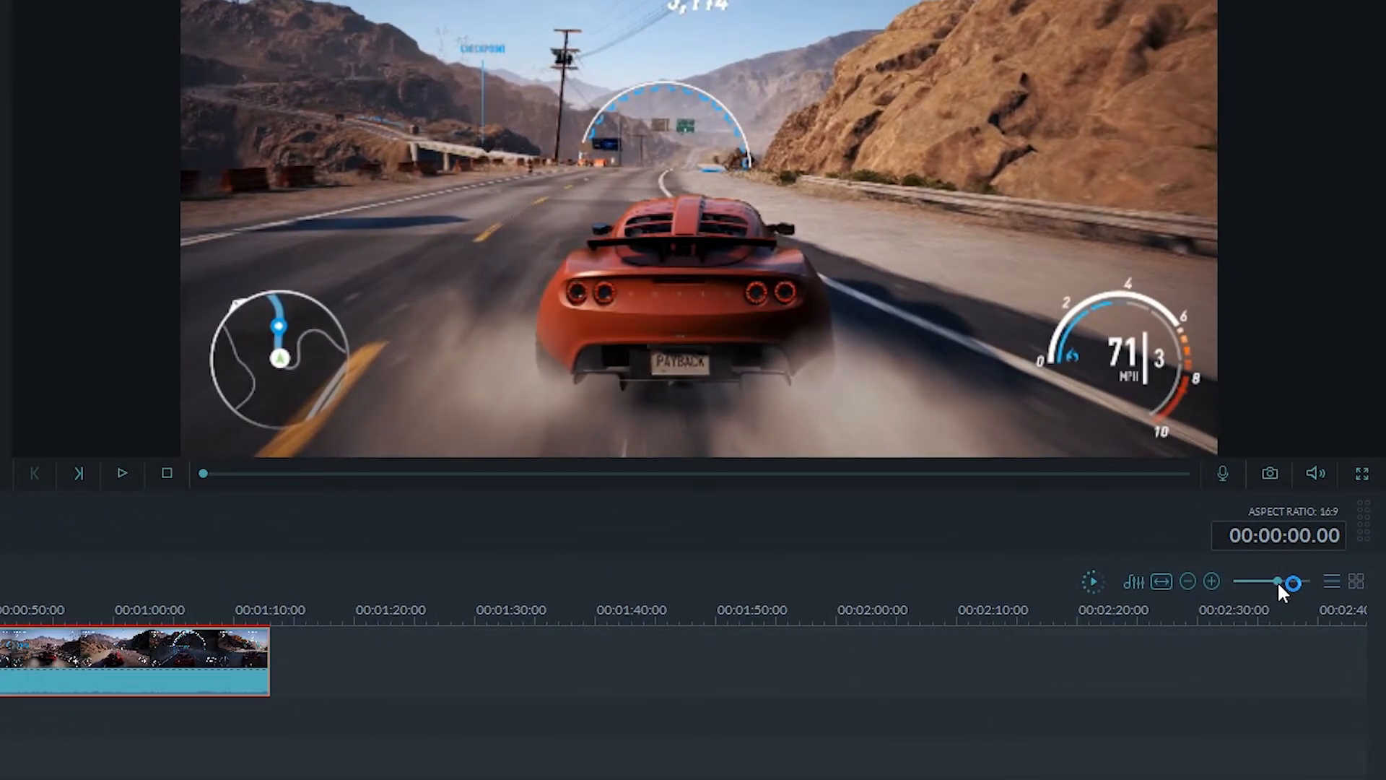
drag(1278, 582, 1283, 582)
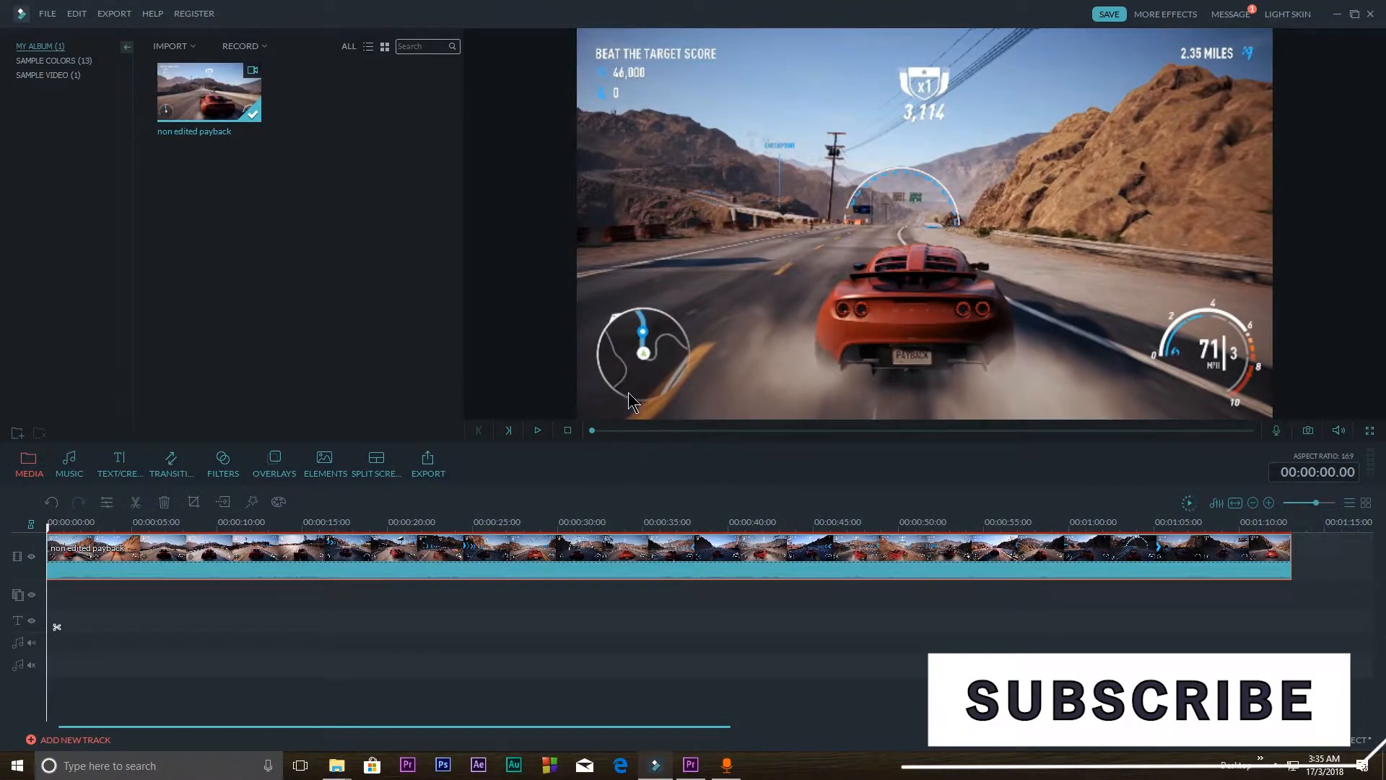
drag(463, 317, 454, 323)
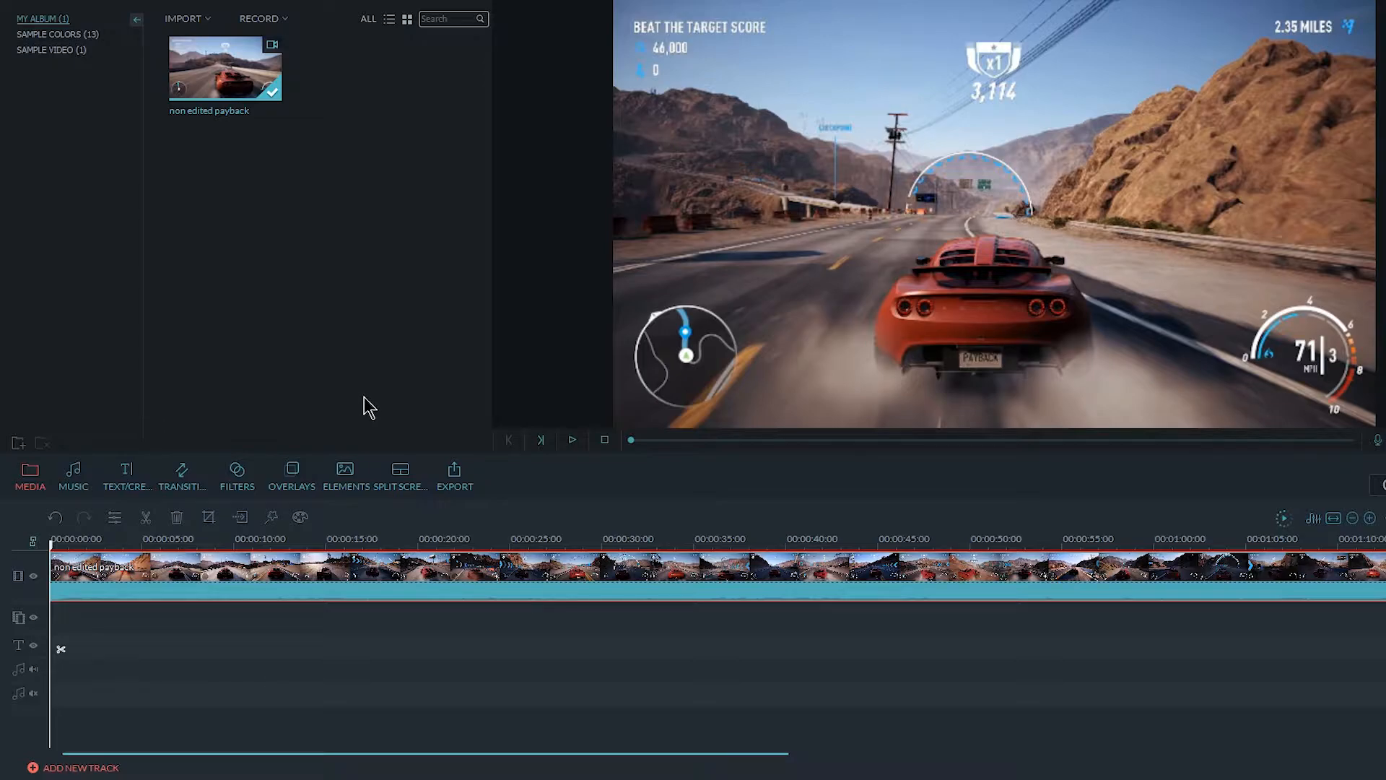
Detach the audio from the timeline clip and delete the separated audio track
right_click(114, 571)
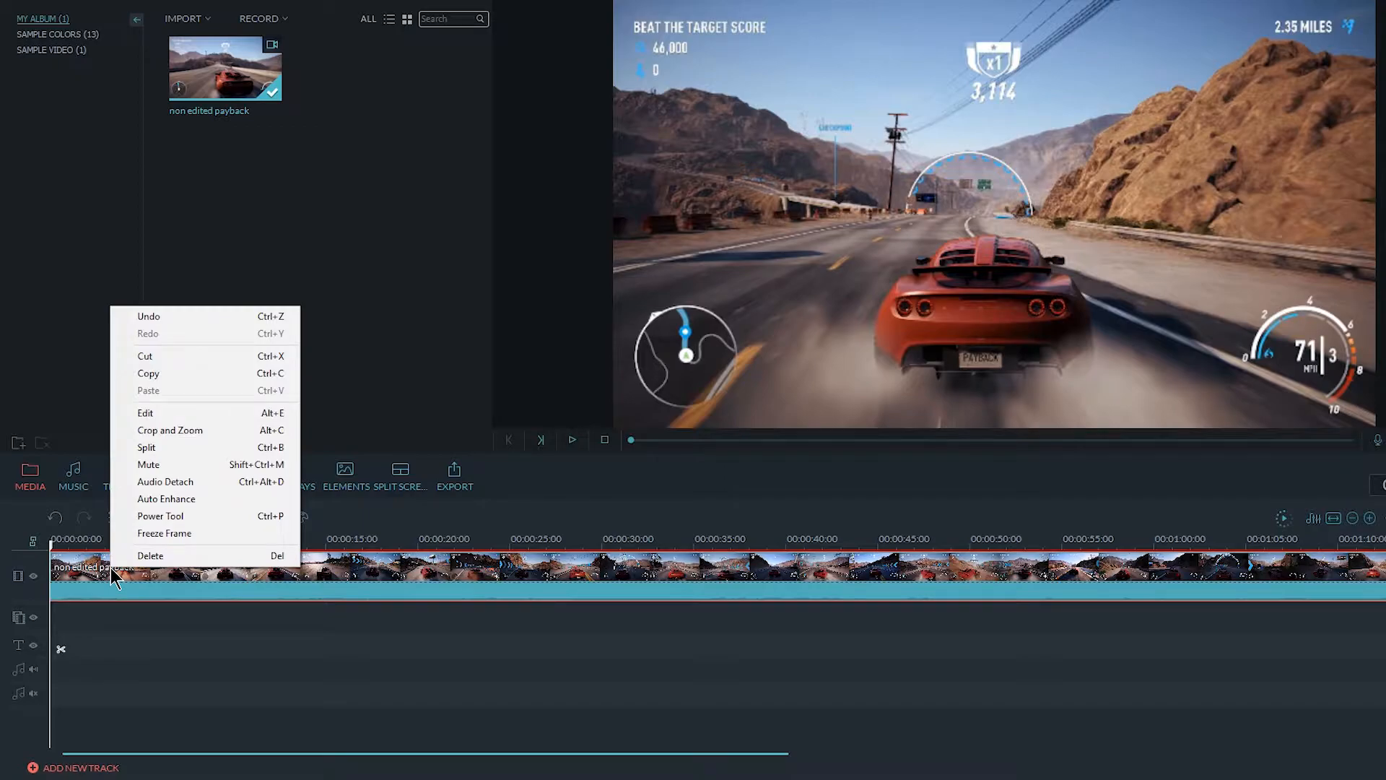
click(160, 484)
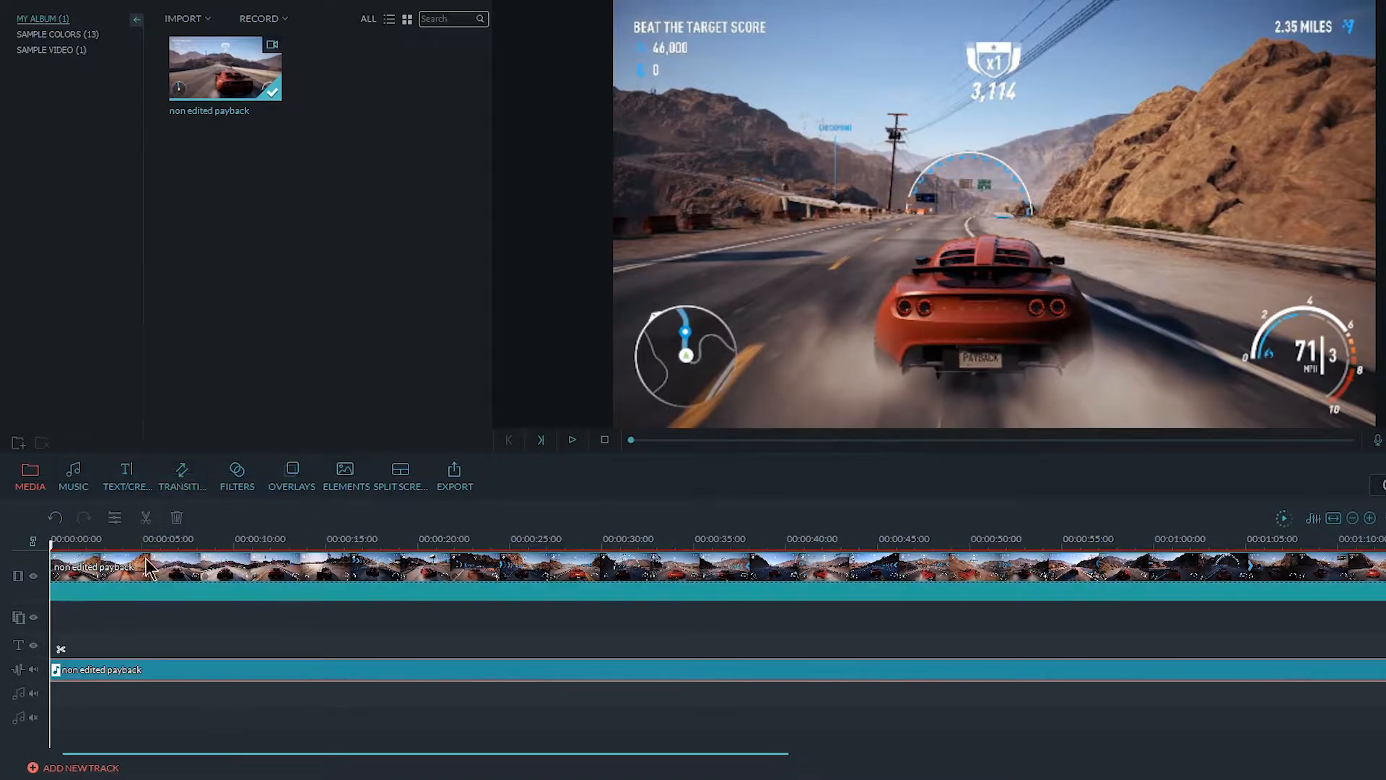
key(Delete)
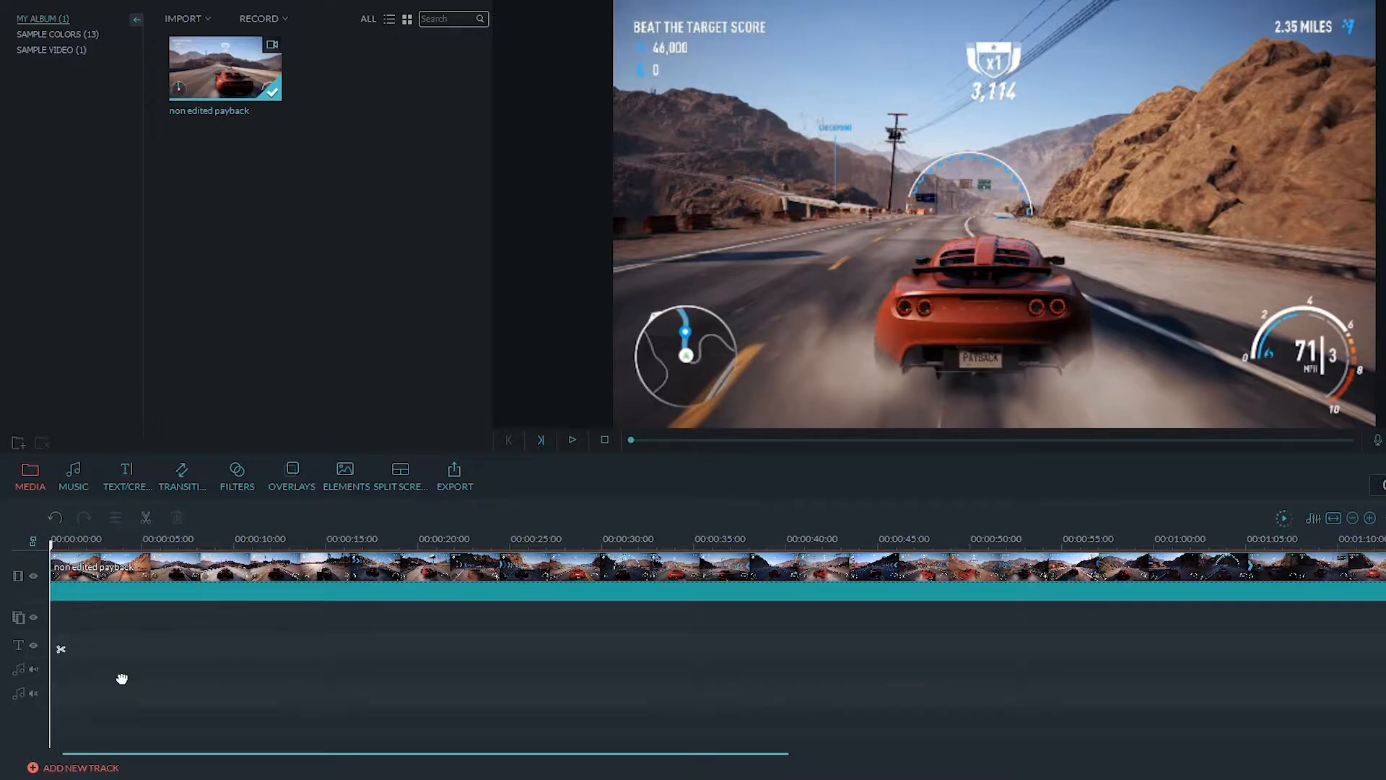
Open the edit settings of the "non edited payback" clip on the timeline
right_click(124, 578)
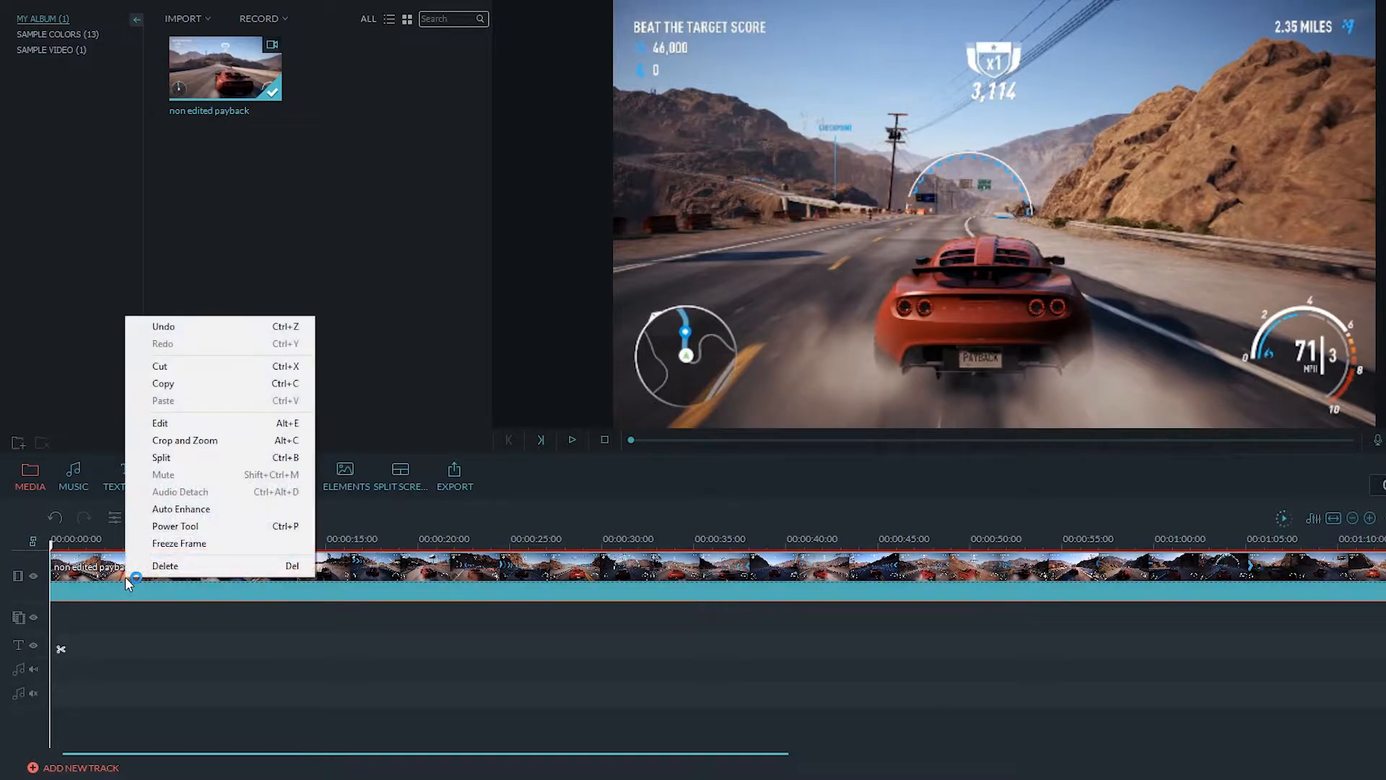
click(181, 423)
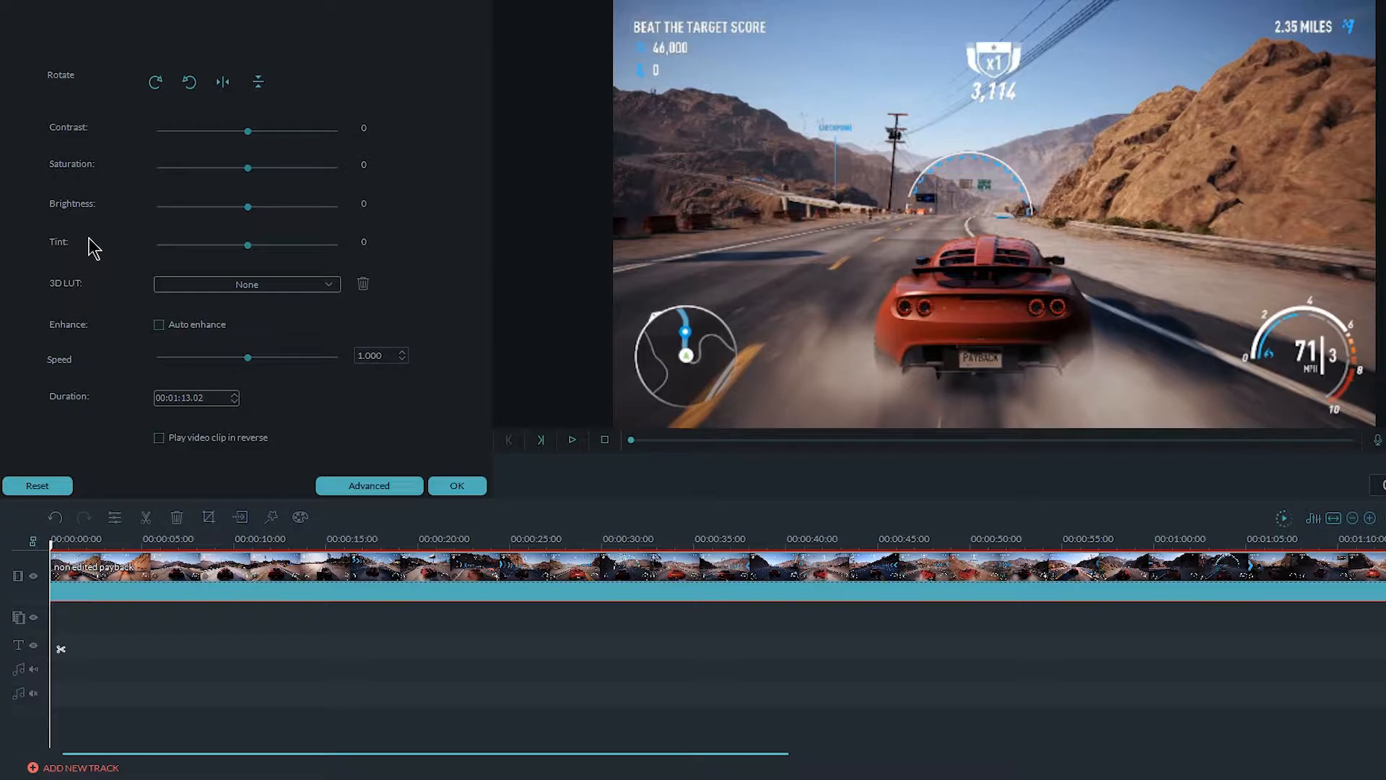
Try contrast 41, saturation 51, brightness 12 and tint 1 on the clip, and reset all the basic adjustments
drag(242, 245, 296, 180)
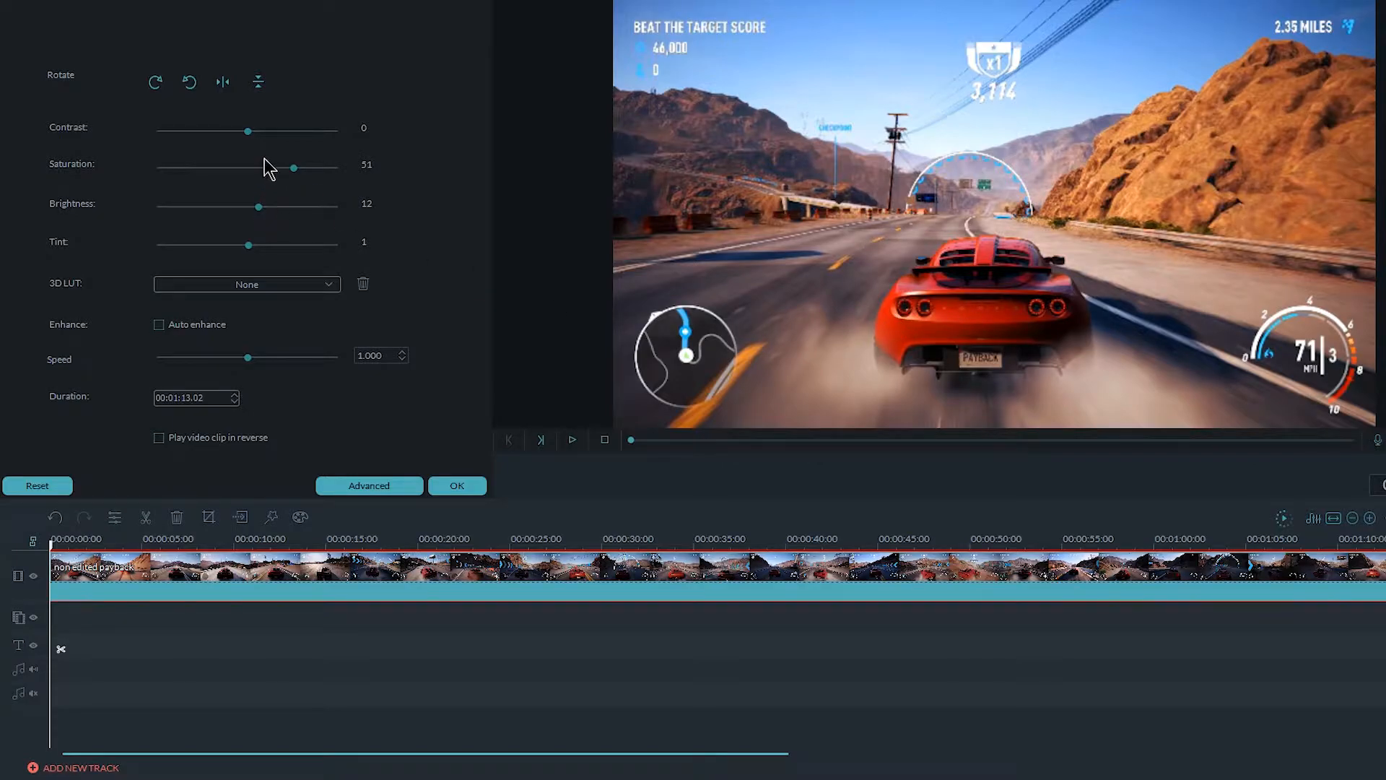
drag(250, 144, 285, 142)
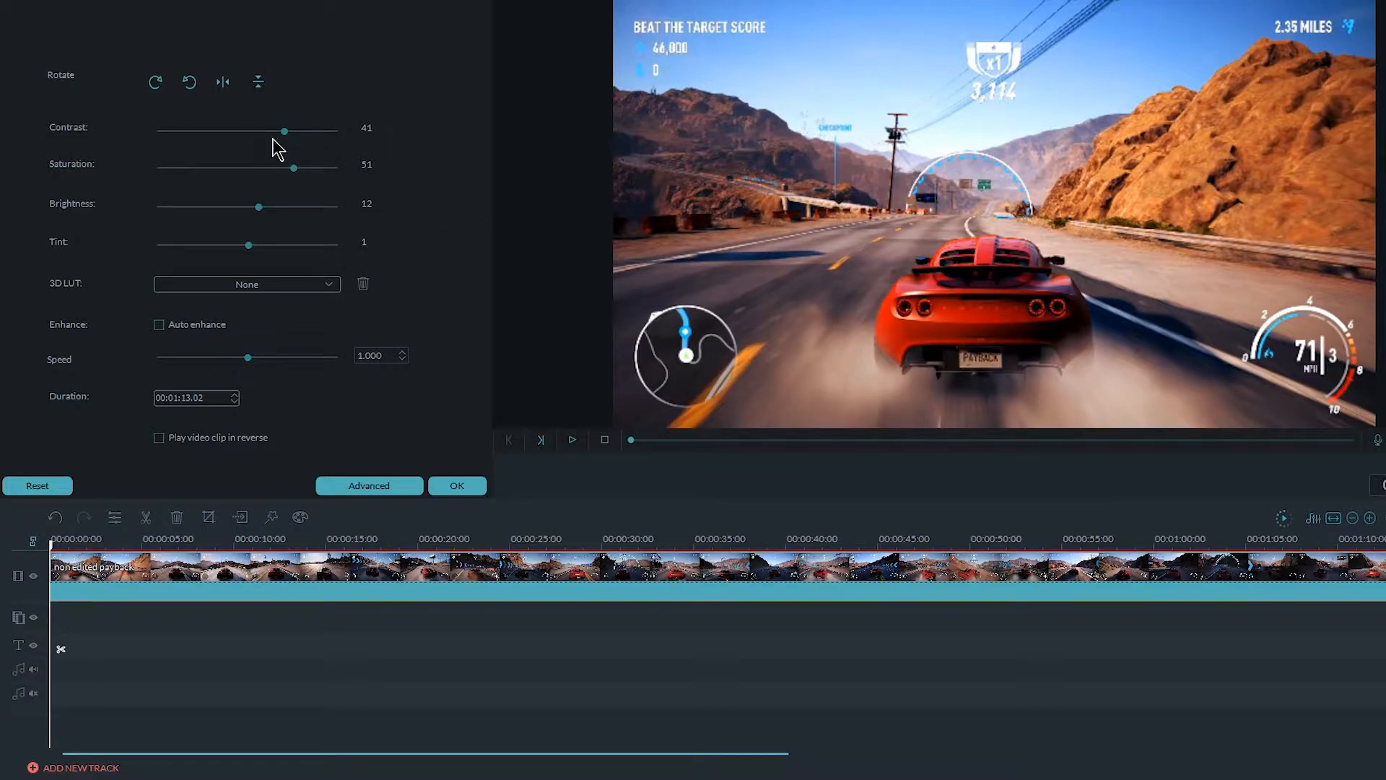
drag(285, 142, 281, 169)
click(33, 485)
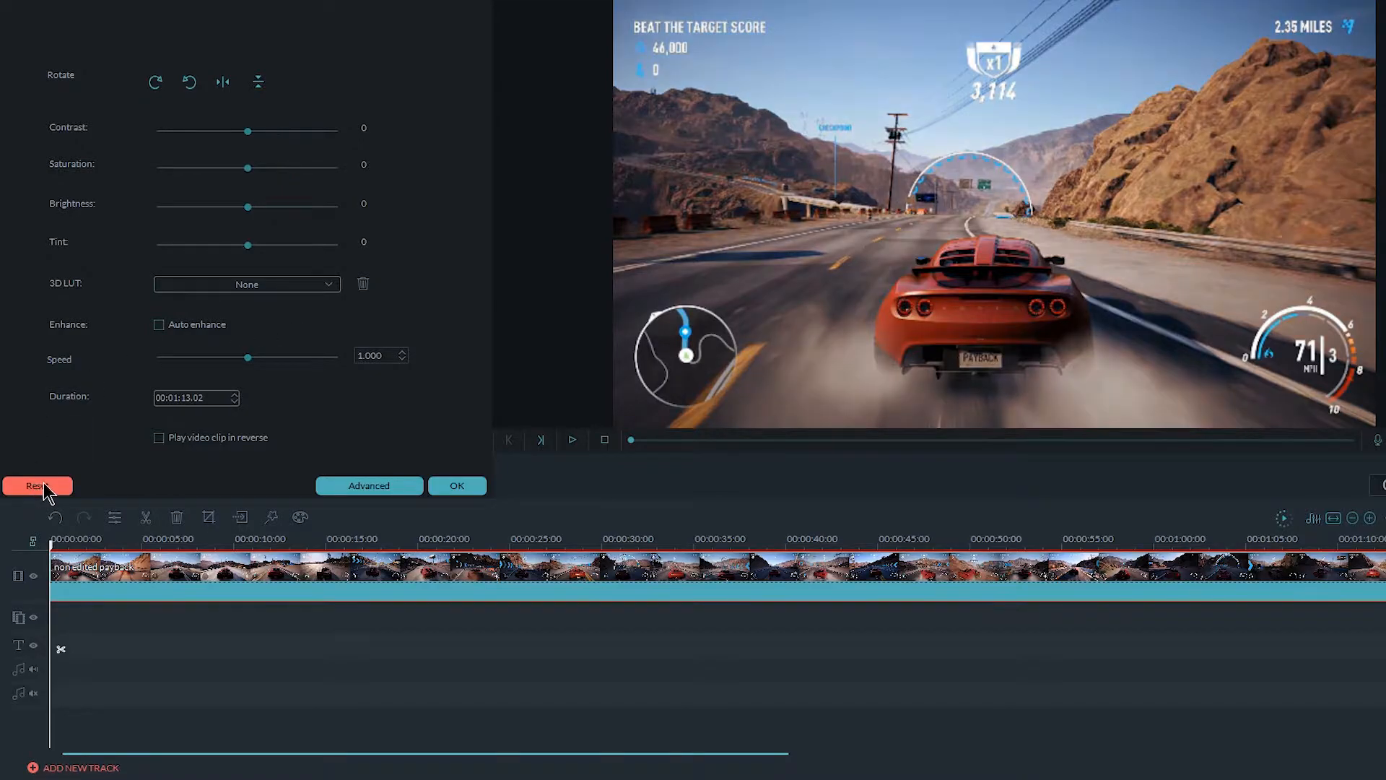
Try the Cool, Warm, Cool Max, Warm Max, Boost Color and Elegant presets in Advanced Color Tuning and discard them
click(369, 485)
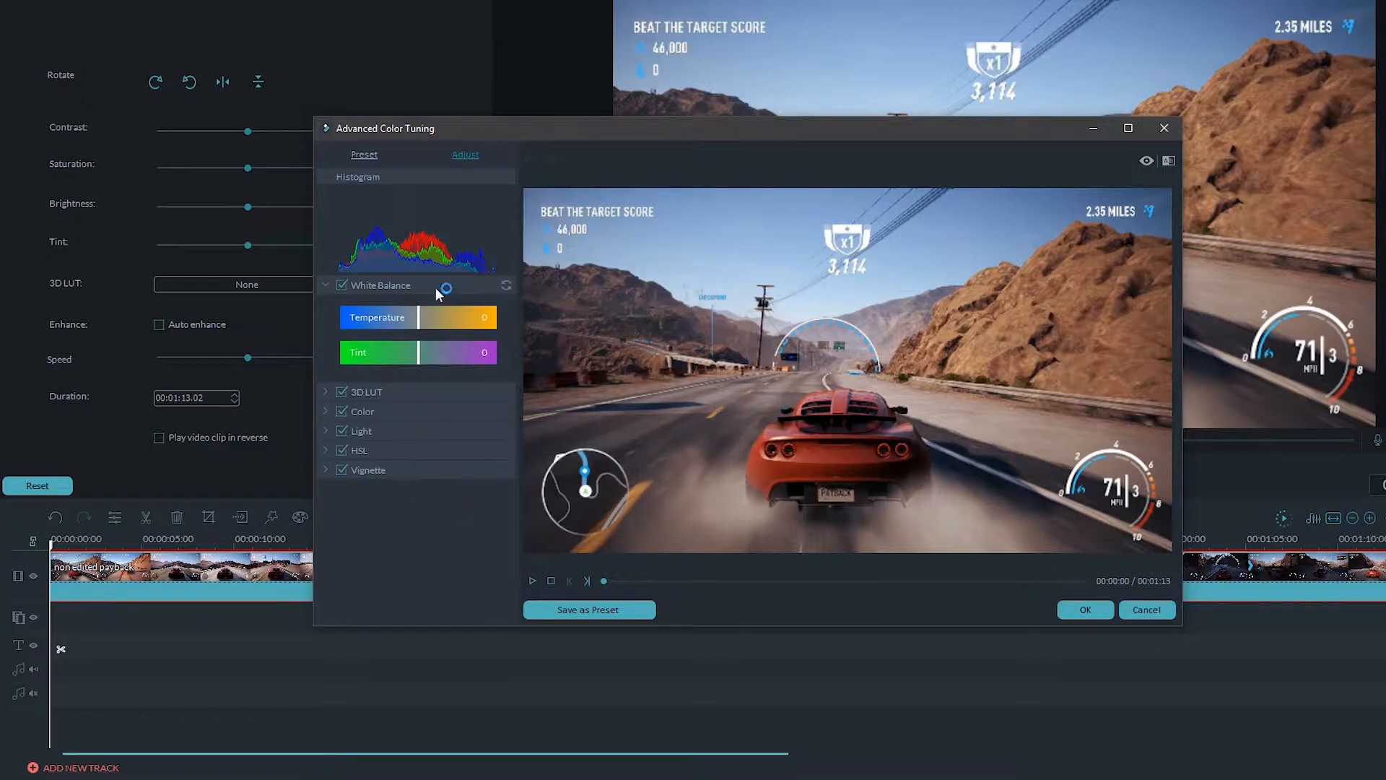
click(365, 156)
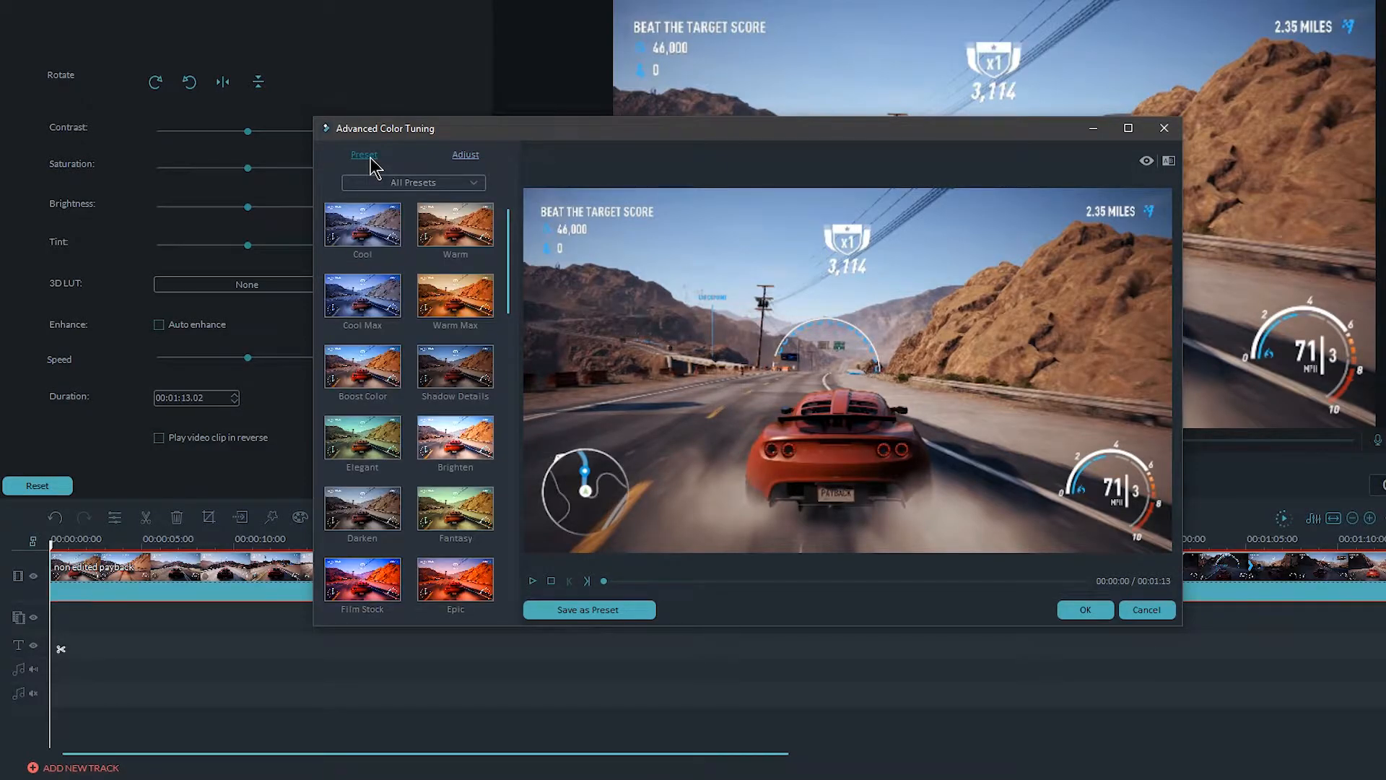
click(363, 225)
click(458, 246)
click(343, 304)
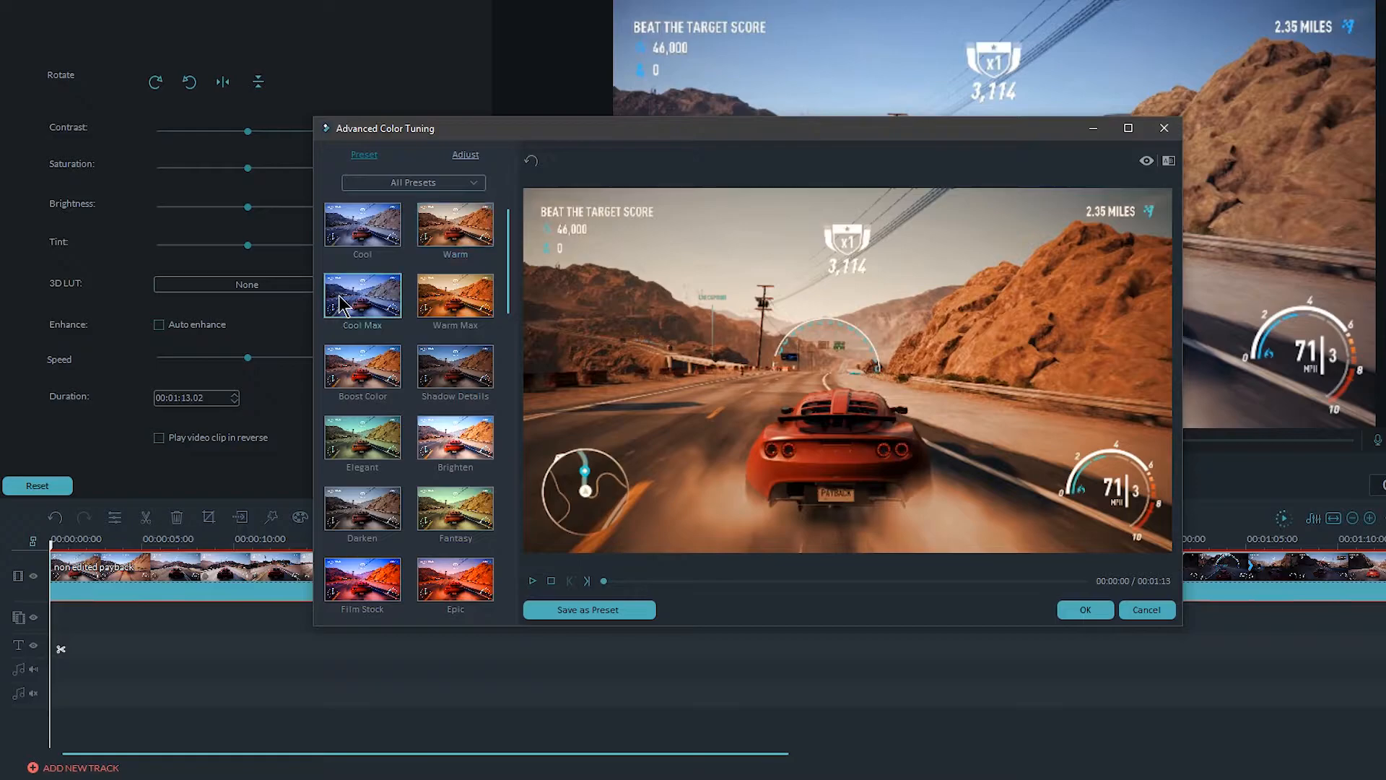
click(426, 299)
click(380, 368)
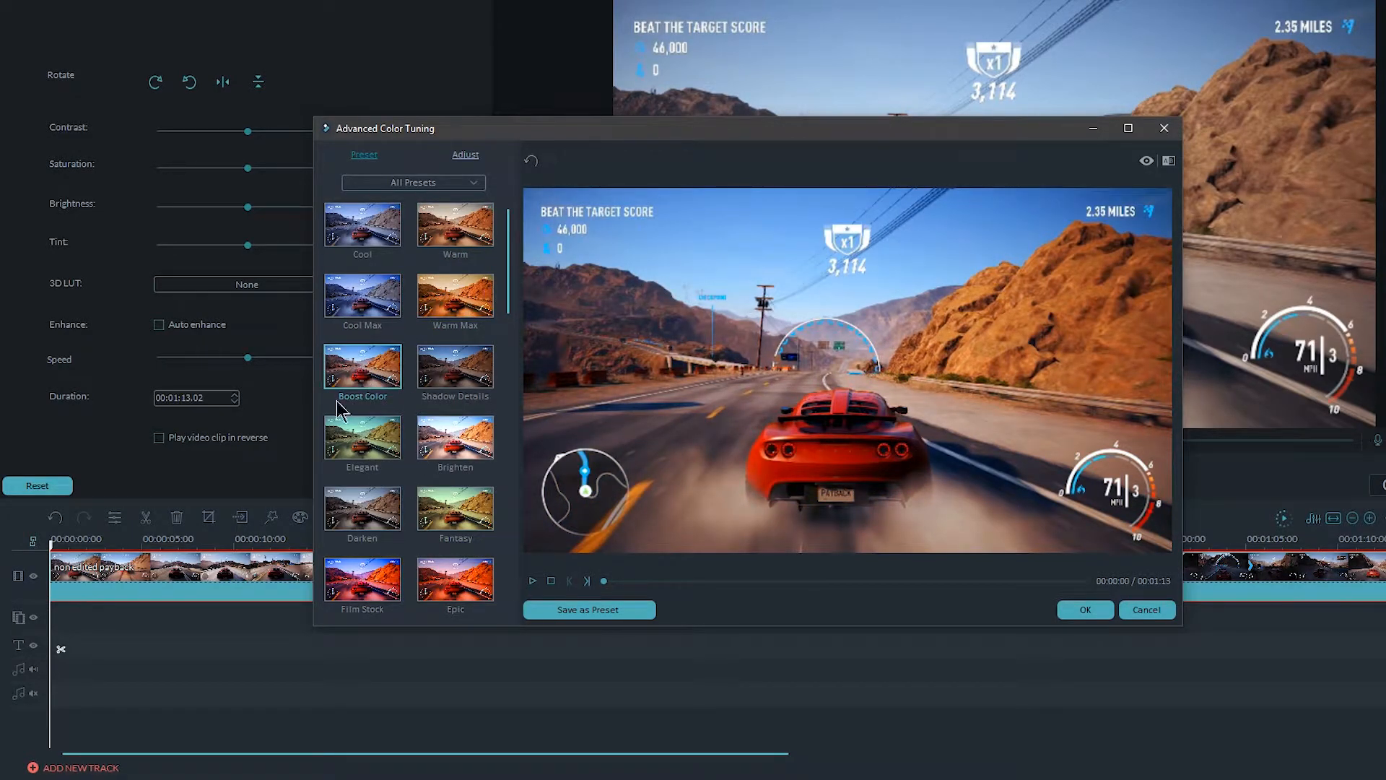
click(360, 434)
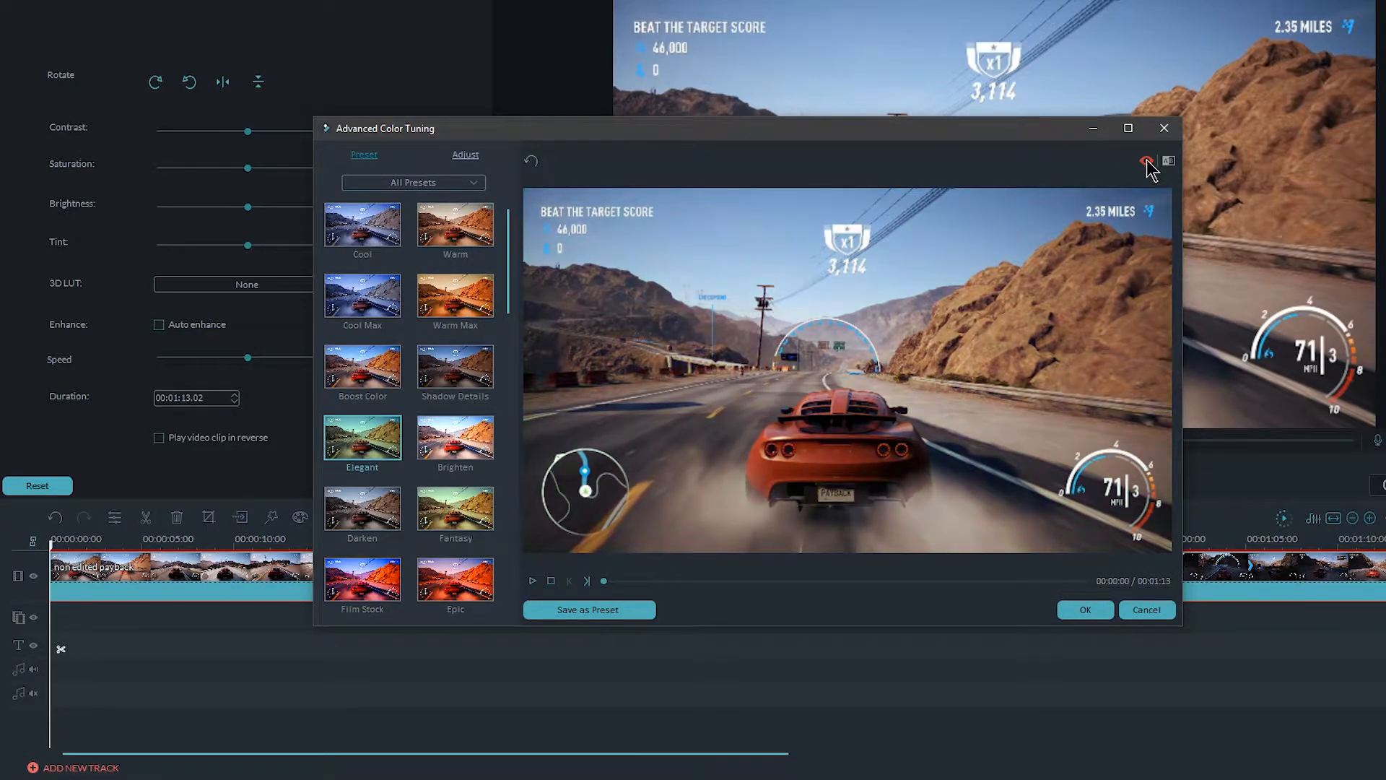
click(531, 161)
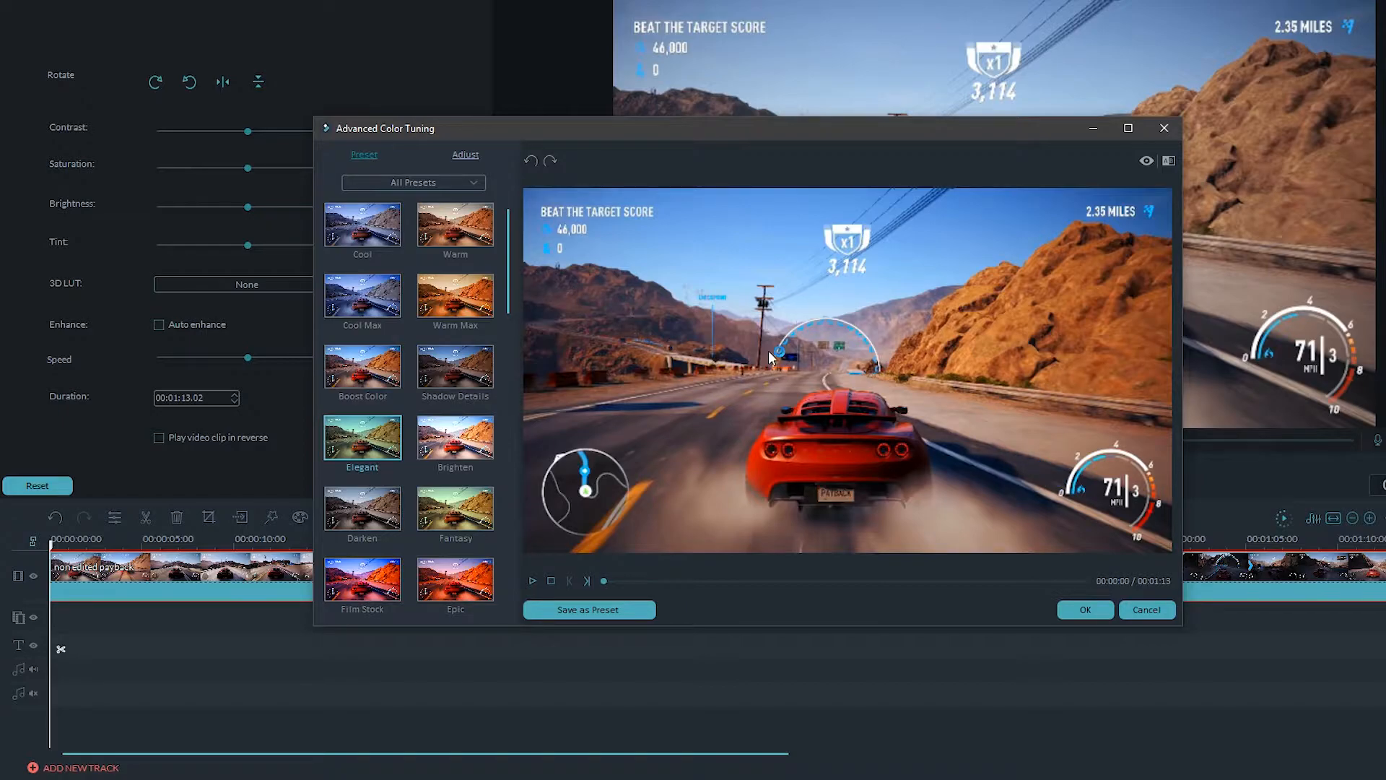
click(1158, 611)
Enlarge the Advanced Color Tuning window and expand its 3D LUT, Color, Light and HSL adjustment sections
double_click(536, 130)
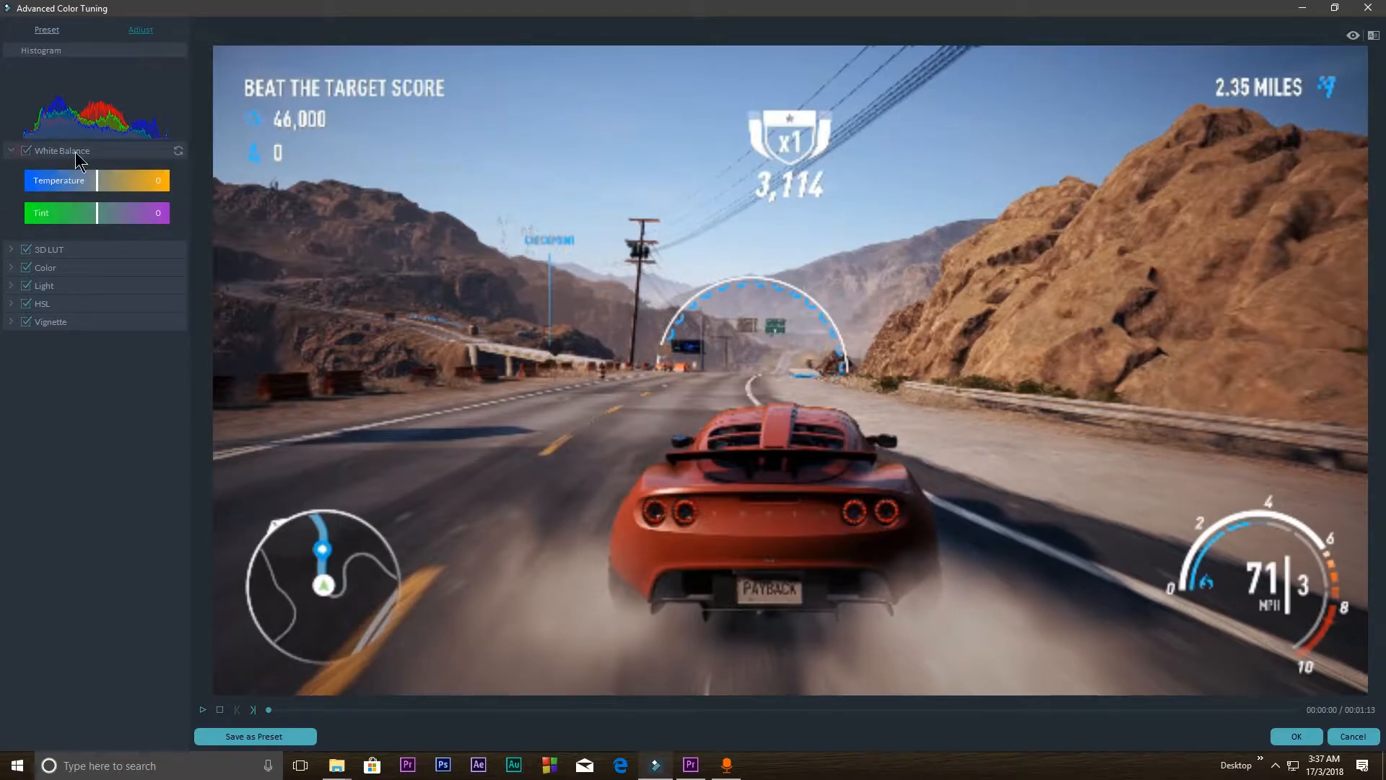
click(48, 250)
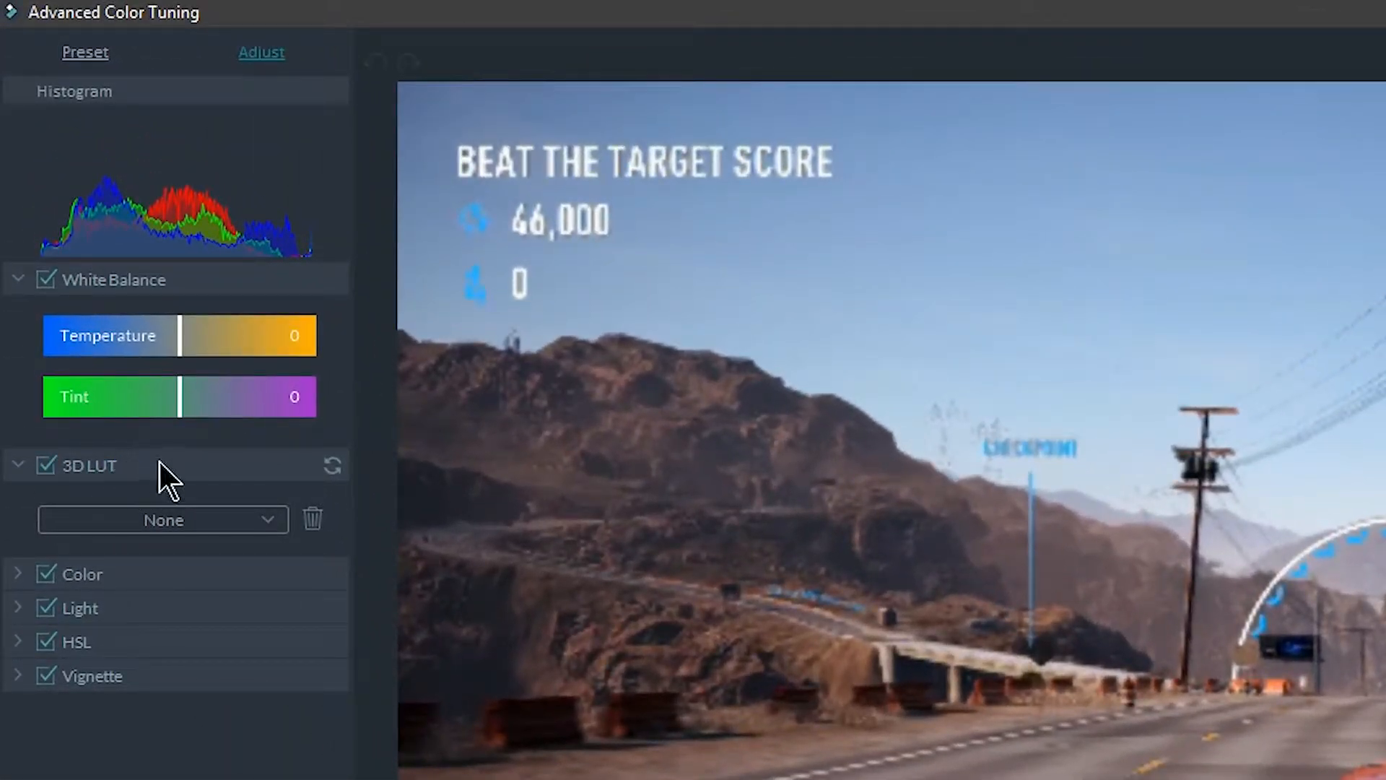
click(17, 574)
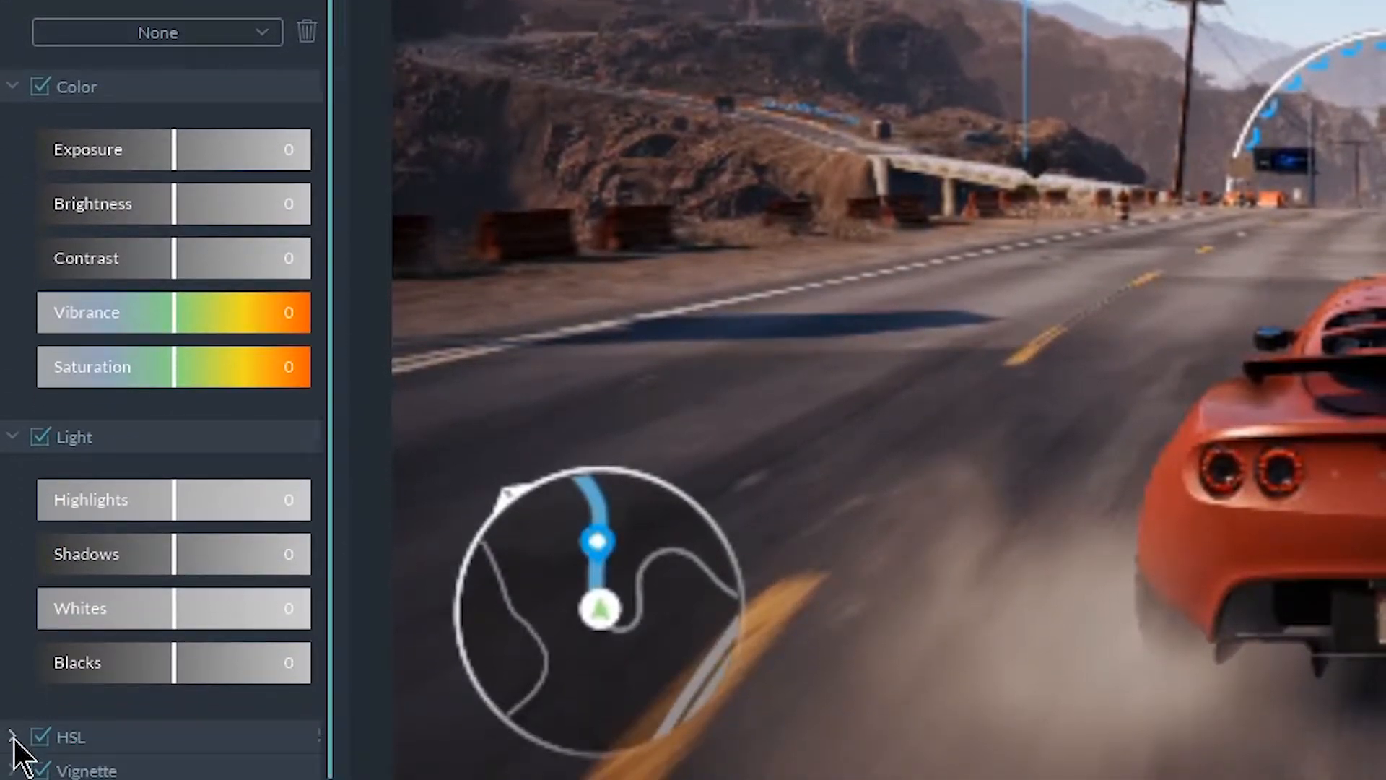
click(13, 736)
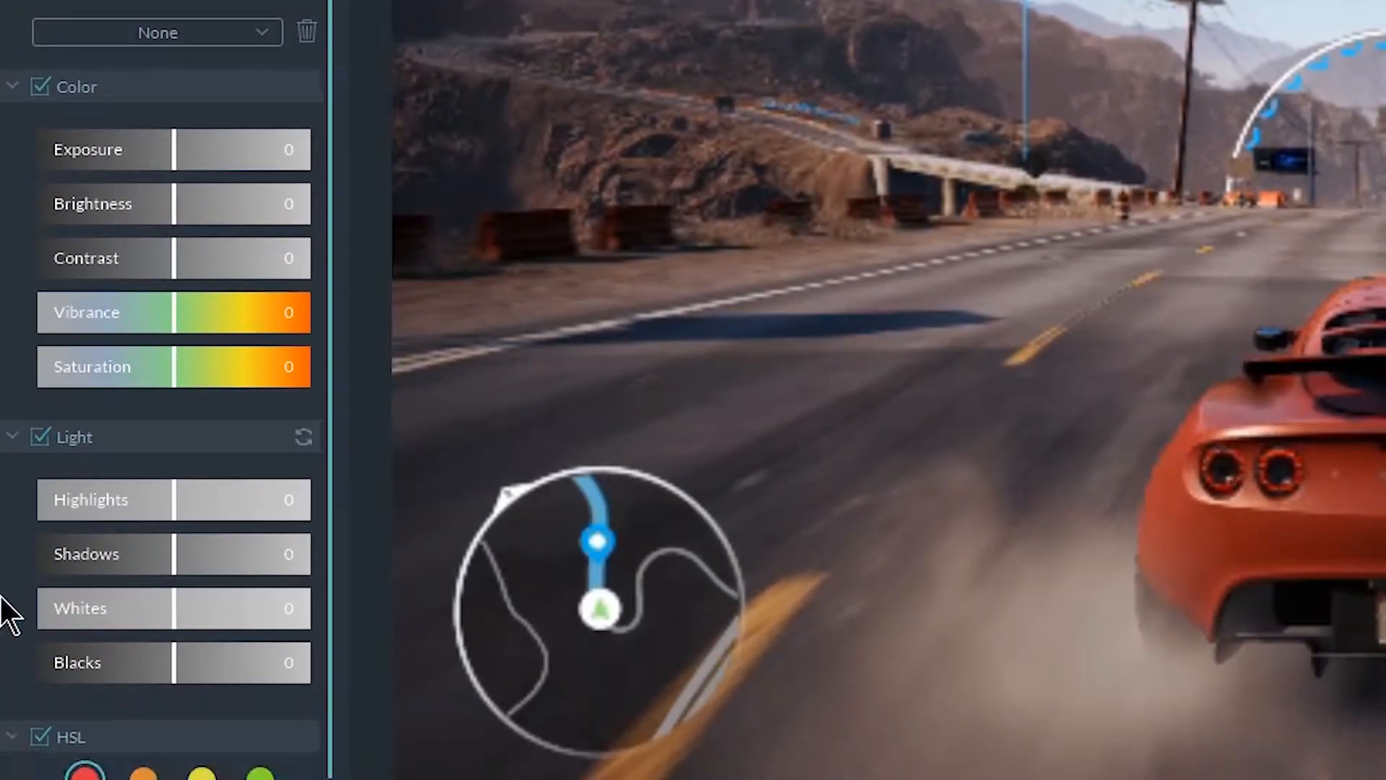
scroll(10, 621, down, 2)
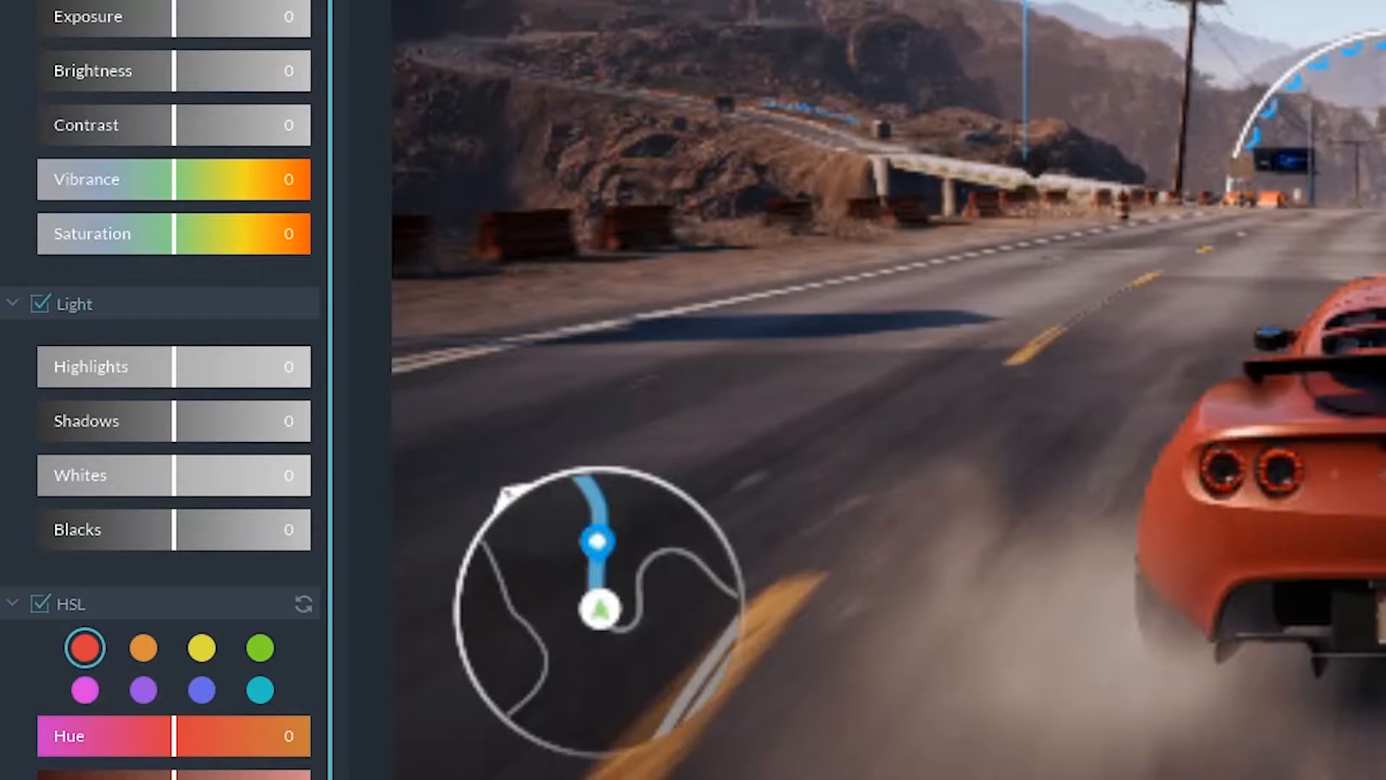
scroll(15, 90, up, 2)
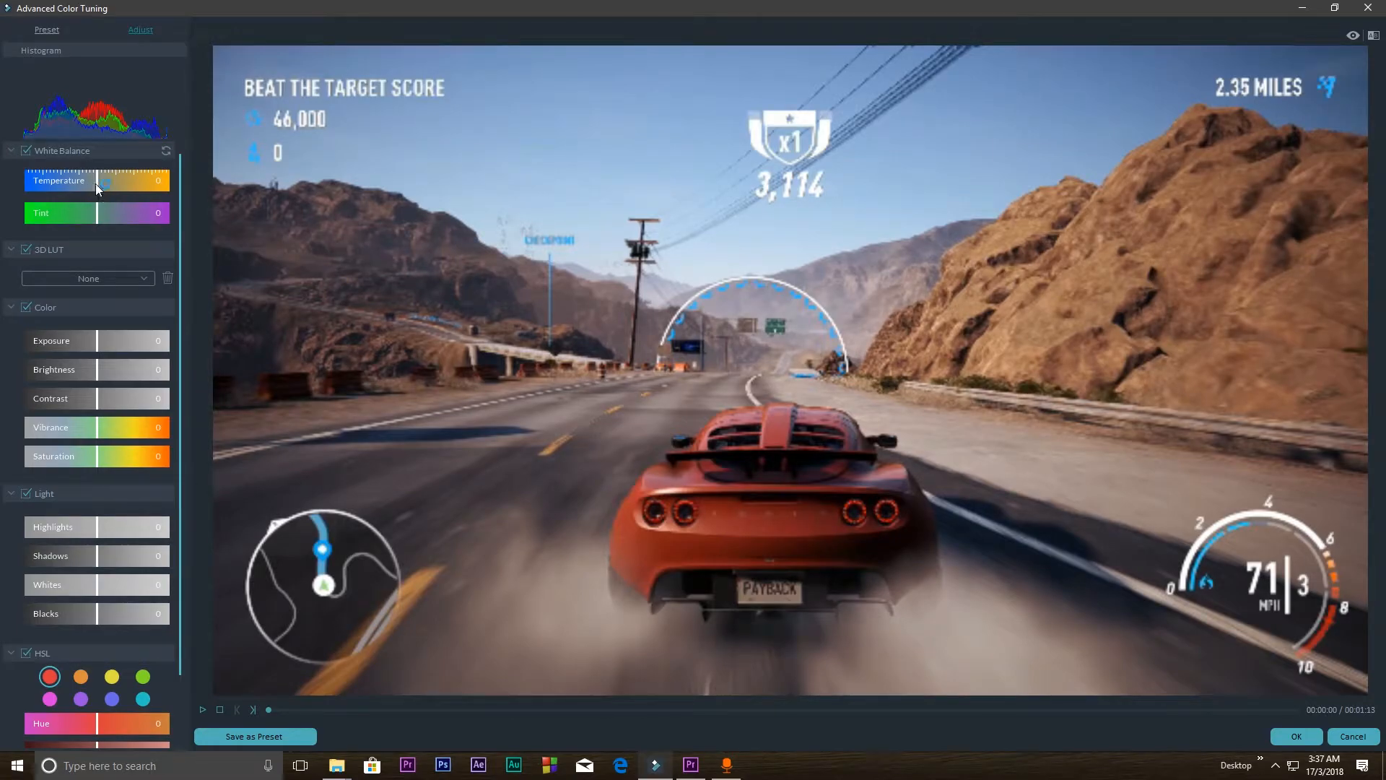
Test warmer and cooler white balance temperatures on the clip and set the temperature to 4
drag(96, 183, 138, 166)
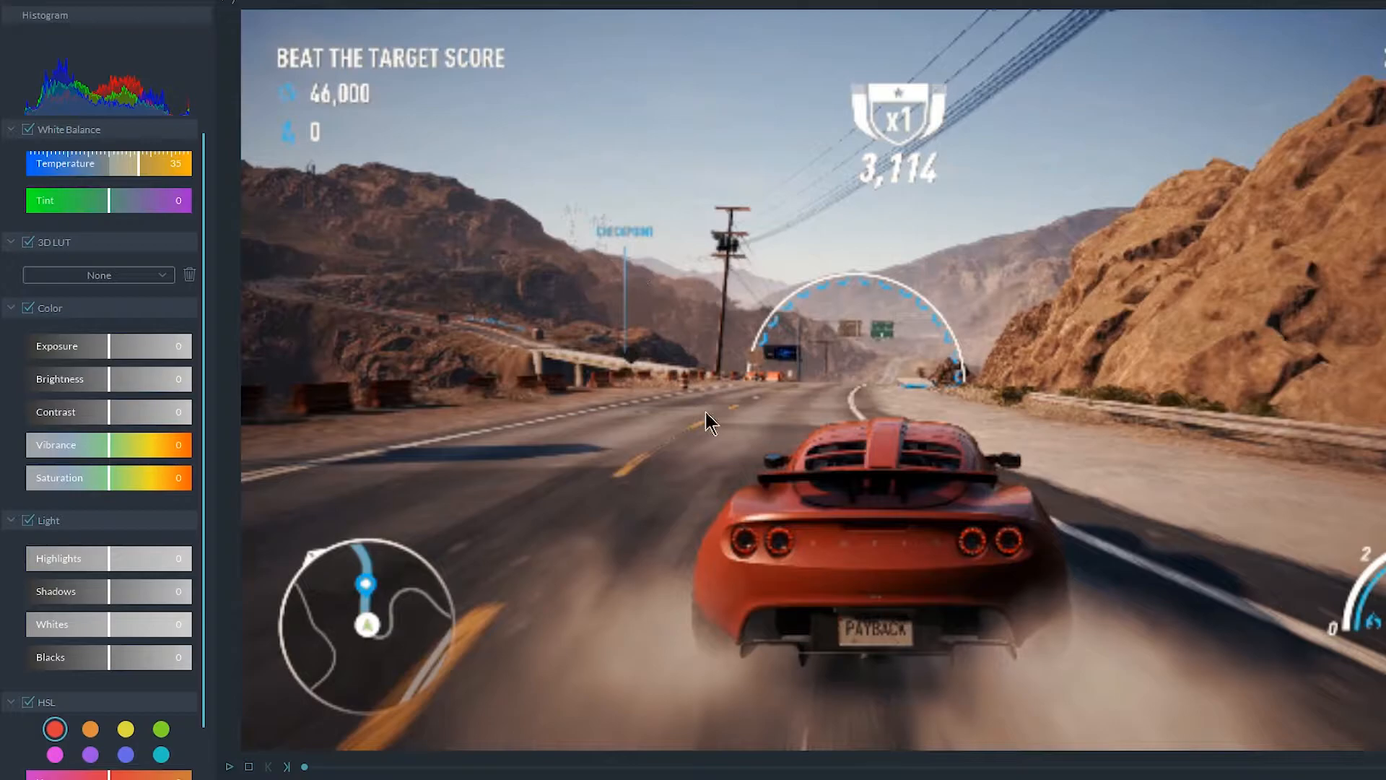
mouse_move(141, 170)
mouse_down()
mouse_move(153, 176)
mouse_move(116, 166)
mouse_up()
mouse_move(102, 165)
mouse_down()
mouse_move(116, 169)
mouse_move(98, 163)
mouse_up()
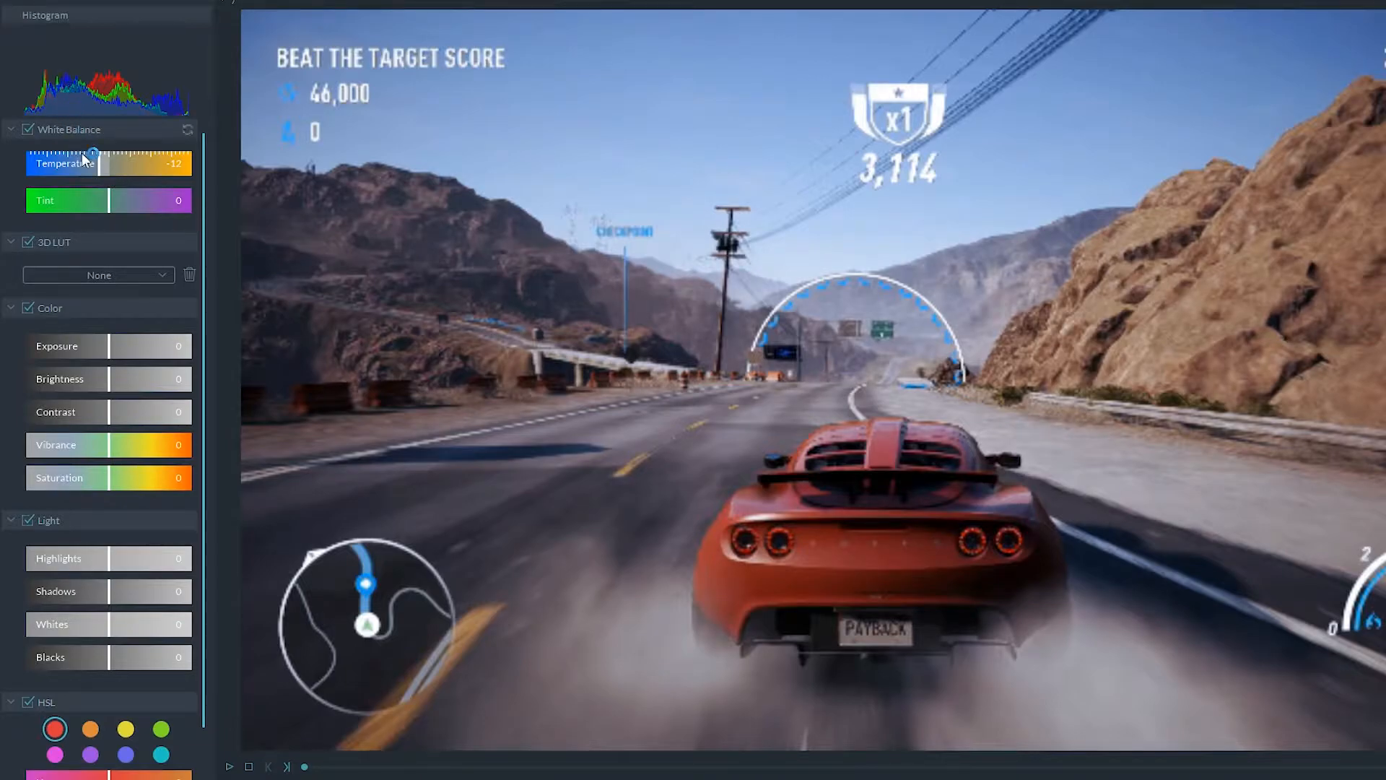
drag(95, 167, 114, 174)
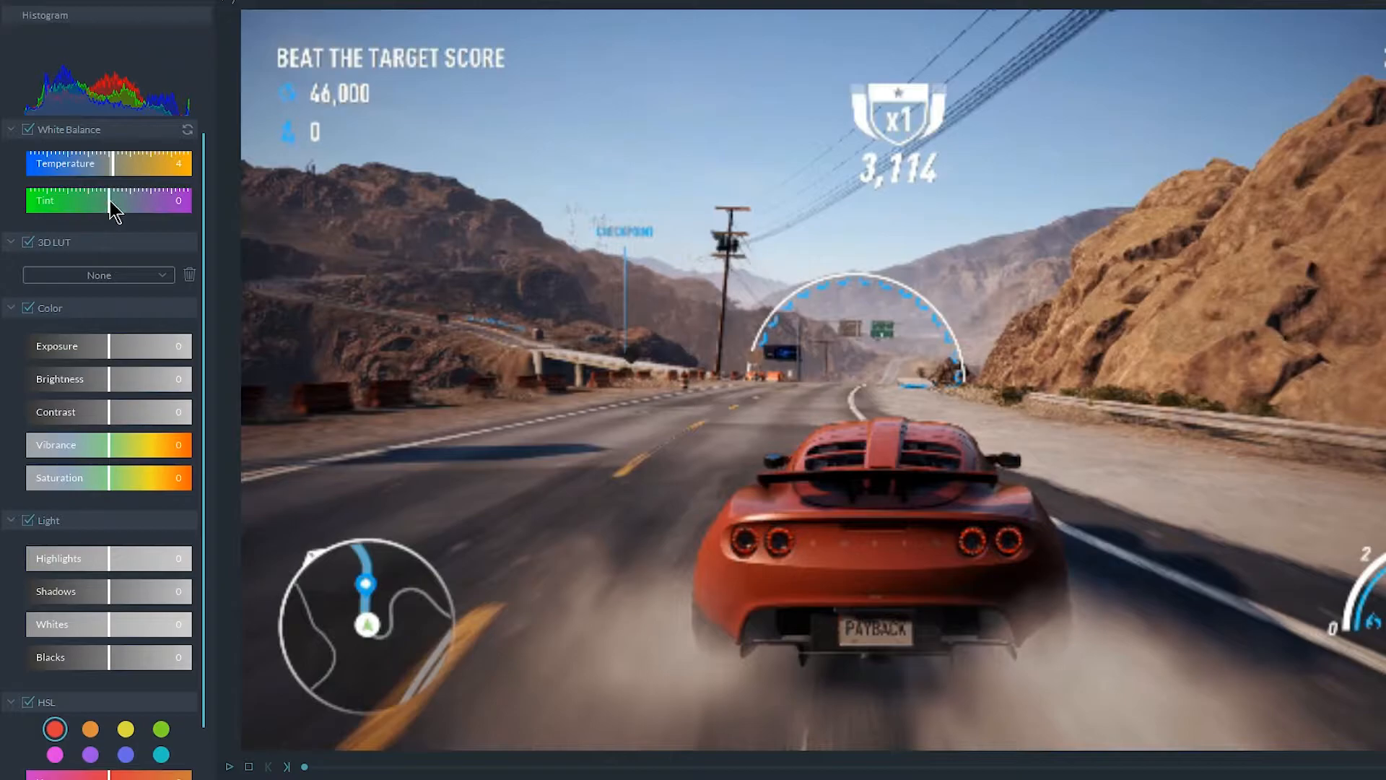
Test a greener white balance tint on the clip and set the tint to 3
drag(110, 201, 75, 195)
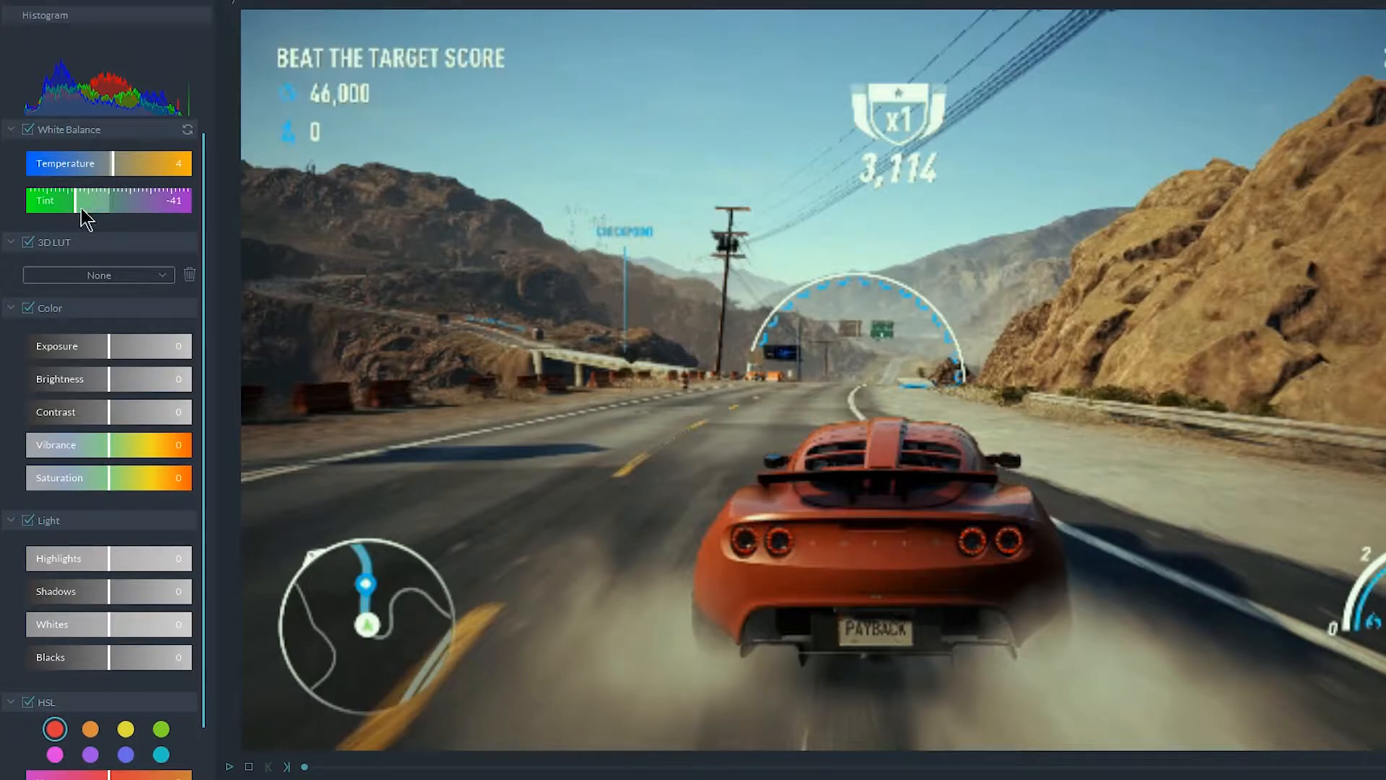
drag(81, 208, 110, 205)
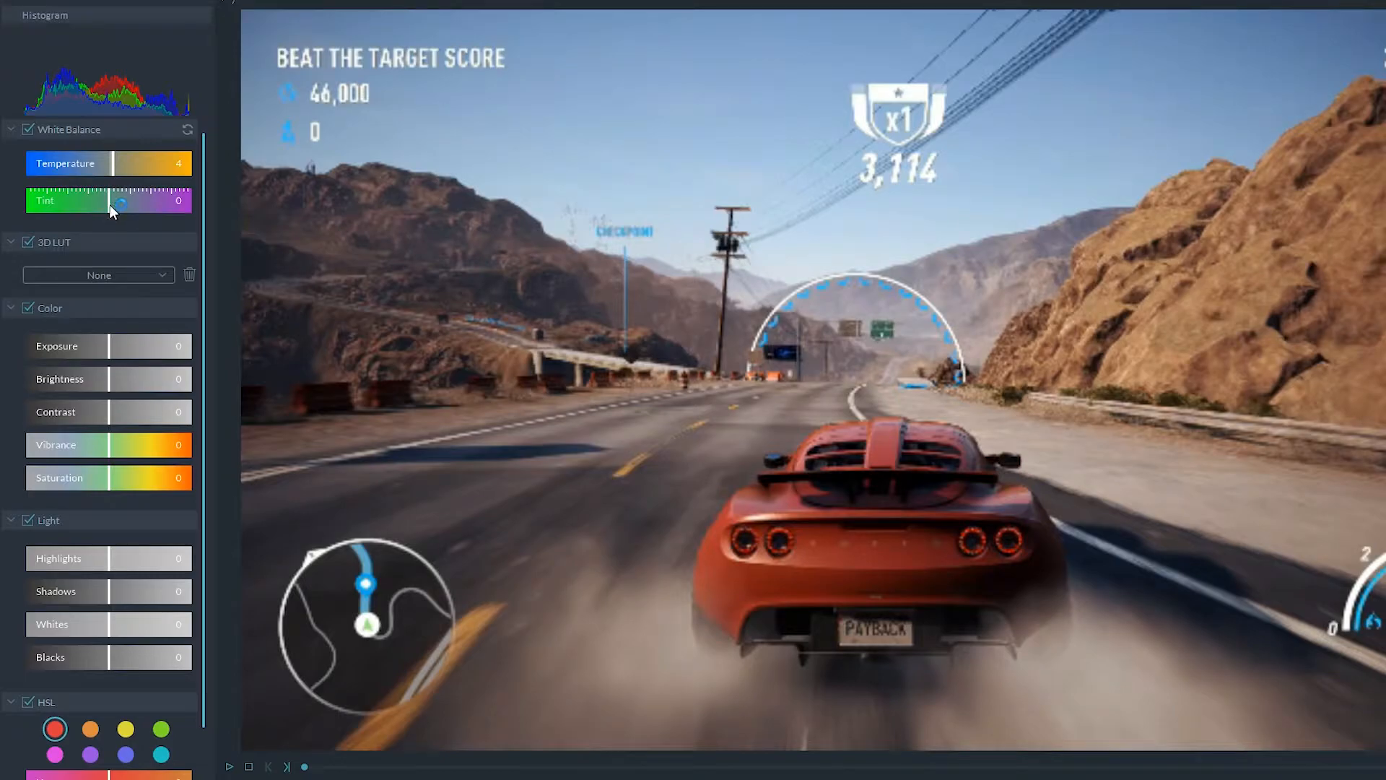
drag(110, 206, 113, 207)
Set the clip's color exposure to 3
click(108, 351)
drag(109, 351, 111, 351)
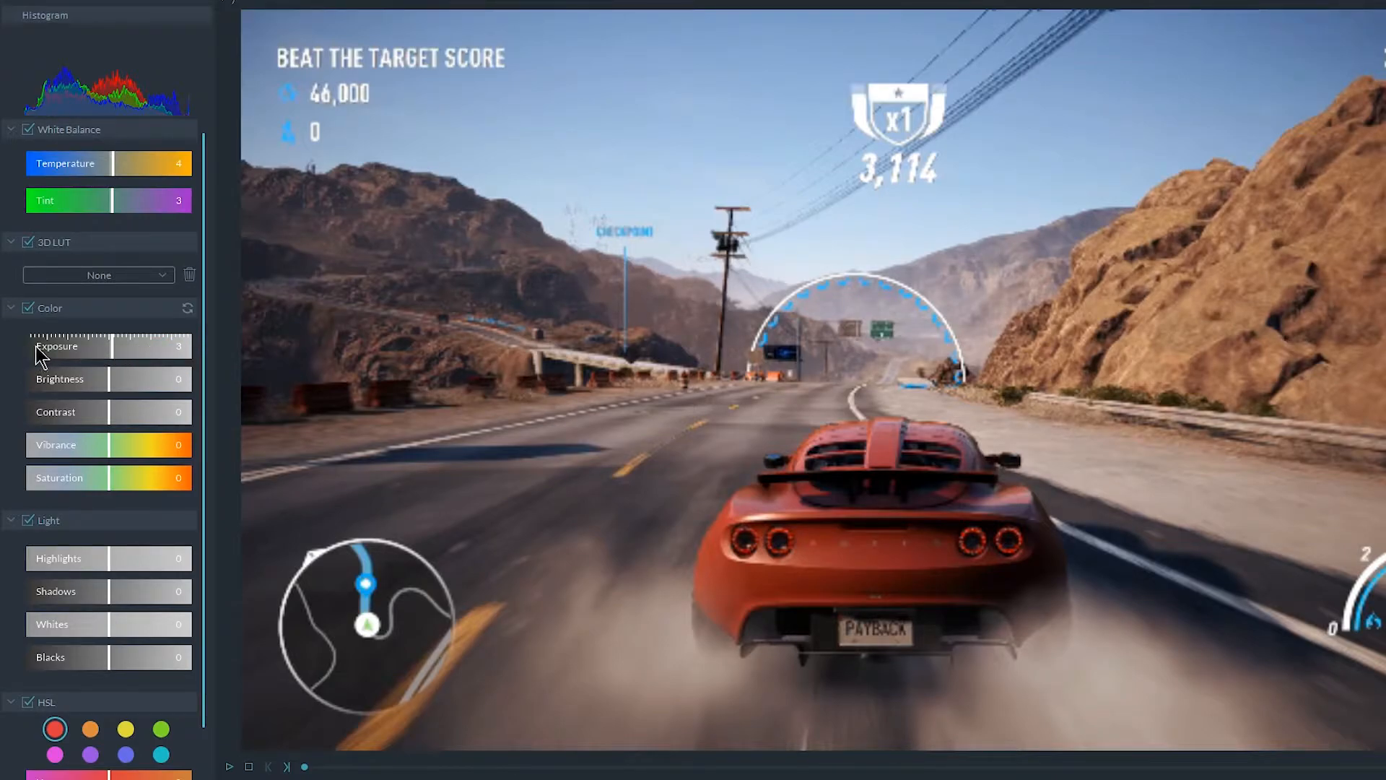
Test a darker exposure on the clip, then set the exposure to 4 and the brightness to 5
click(86, 348)
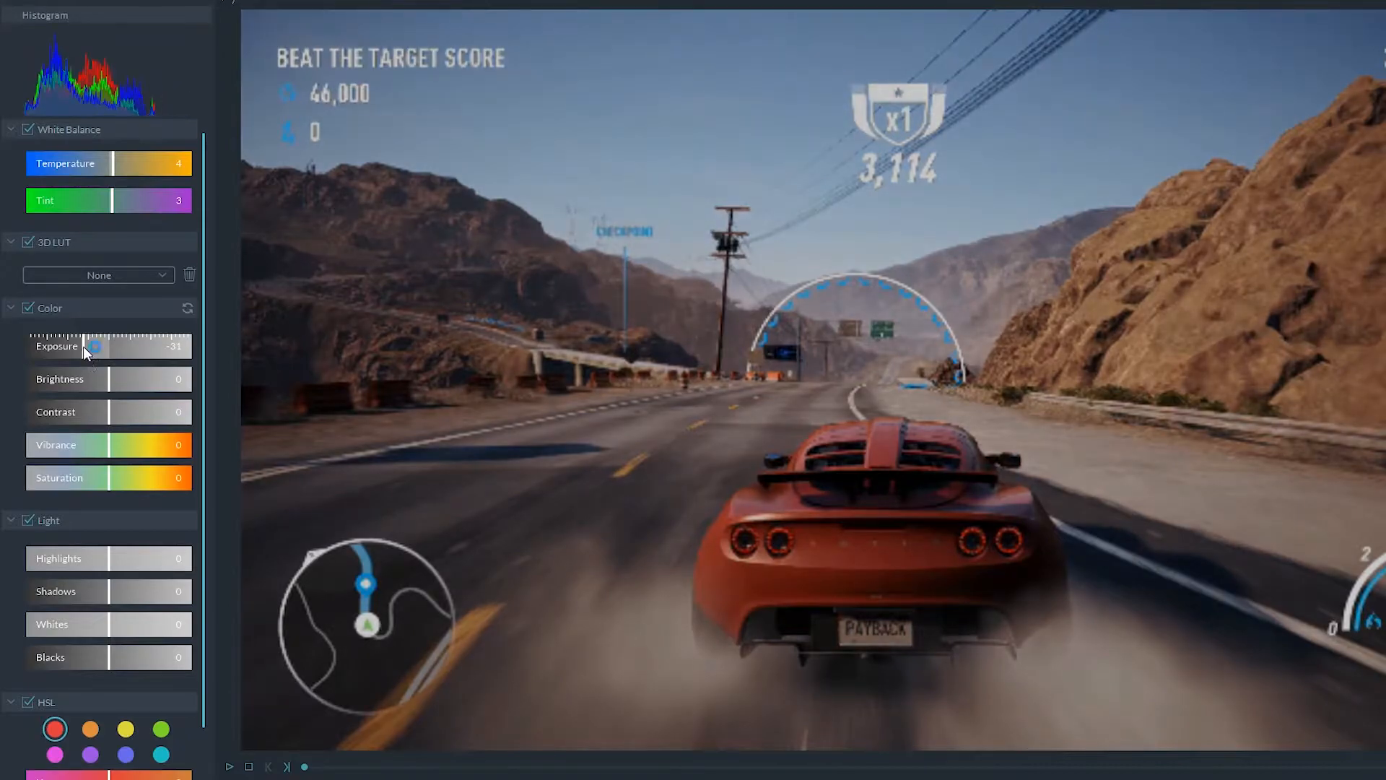
drag(84, 345, 115, 354)
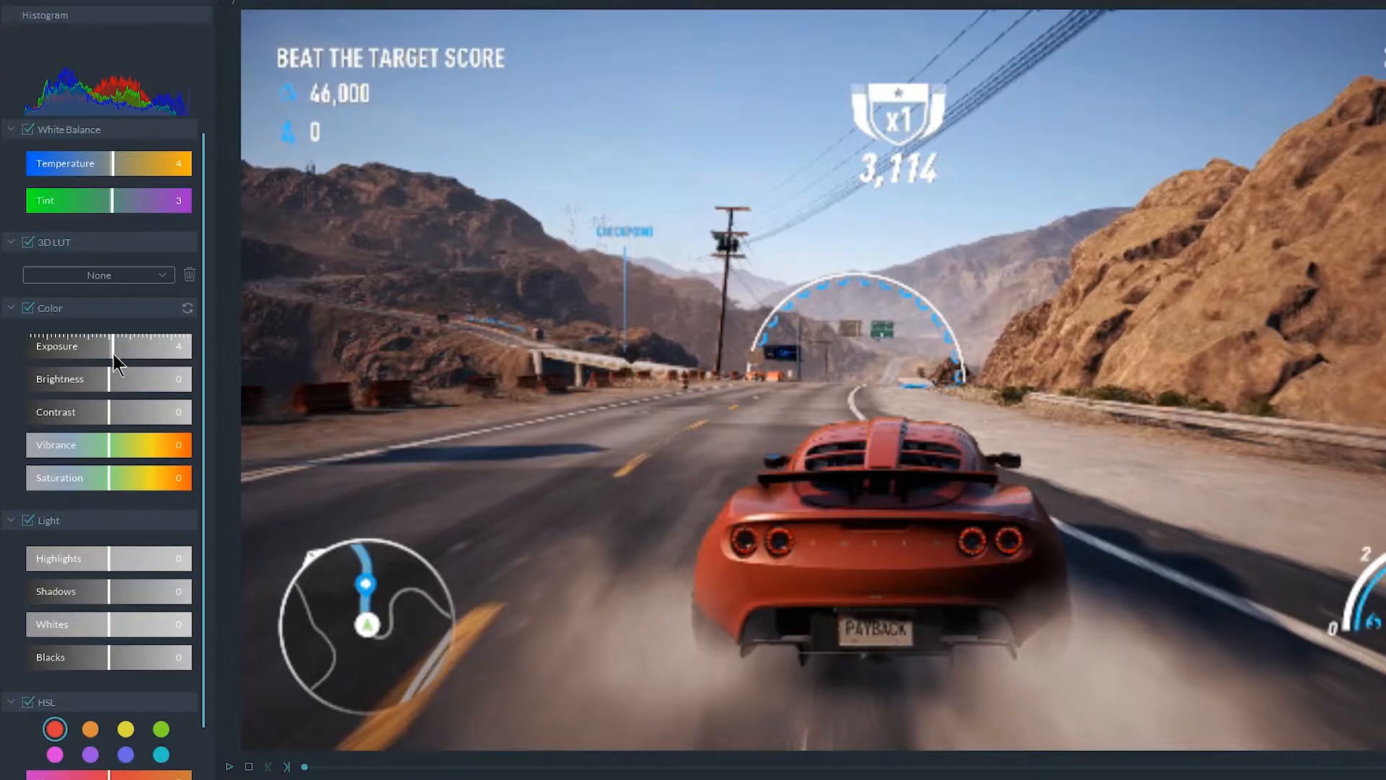
drag(109, 388, 111, 385)
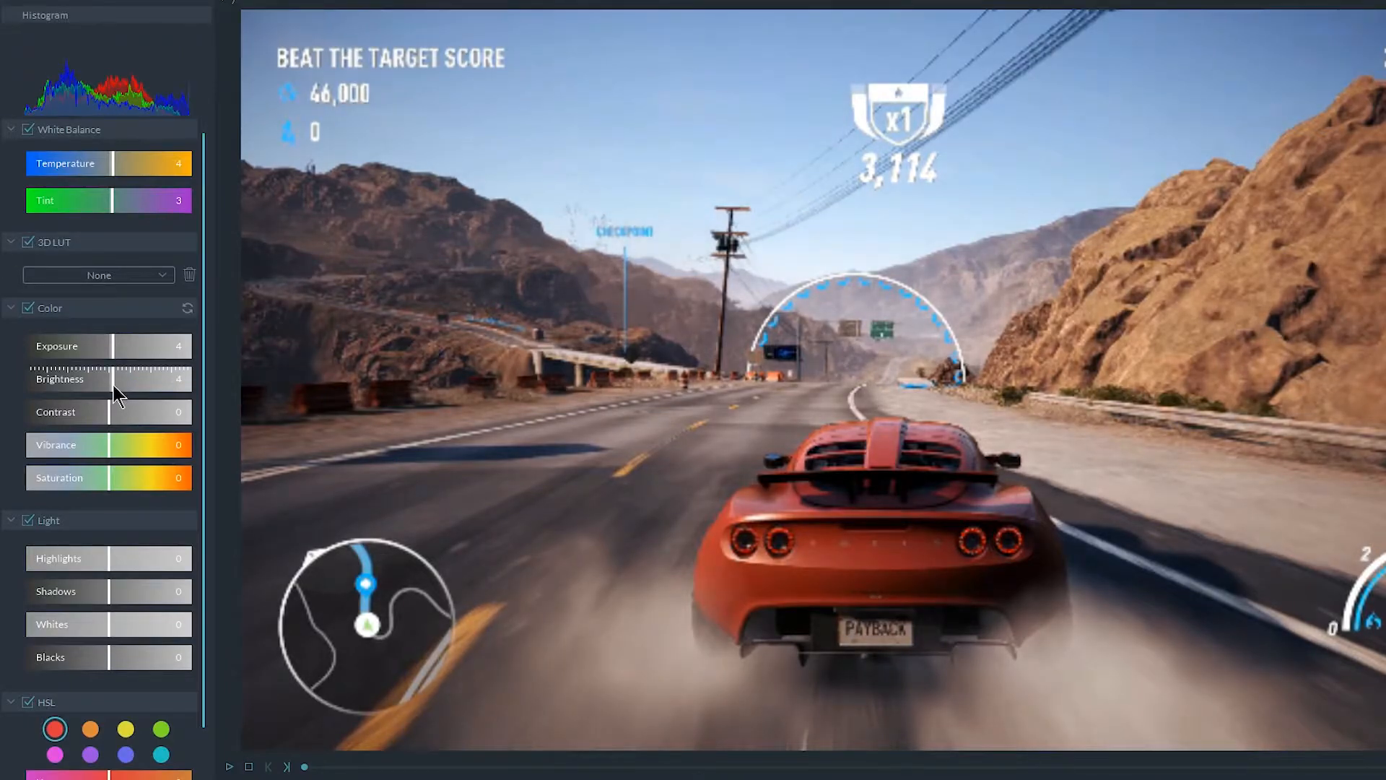
mouse_move(114, 386)
mouse_down()
mouse_move(134, 382)
mouse_move(80, 378)
mouse_move(114, 380)
mouse_up()
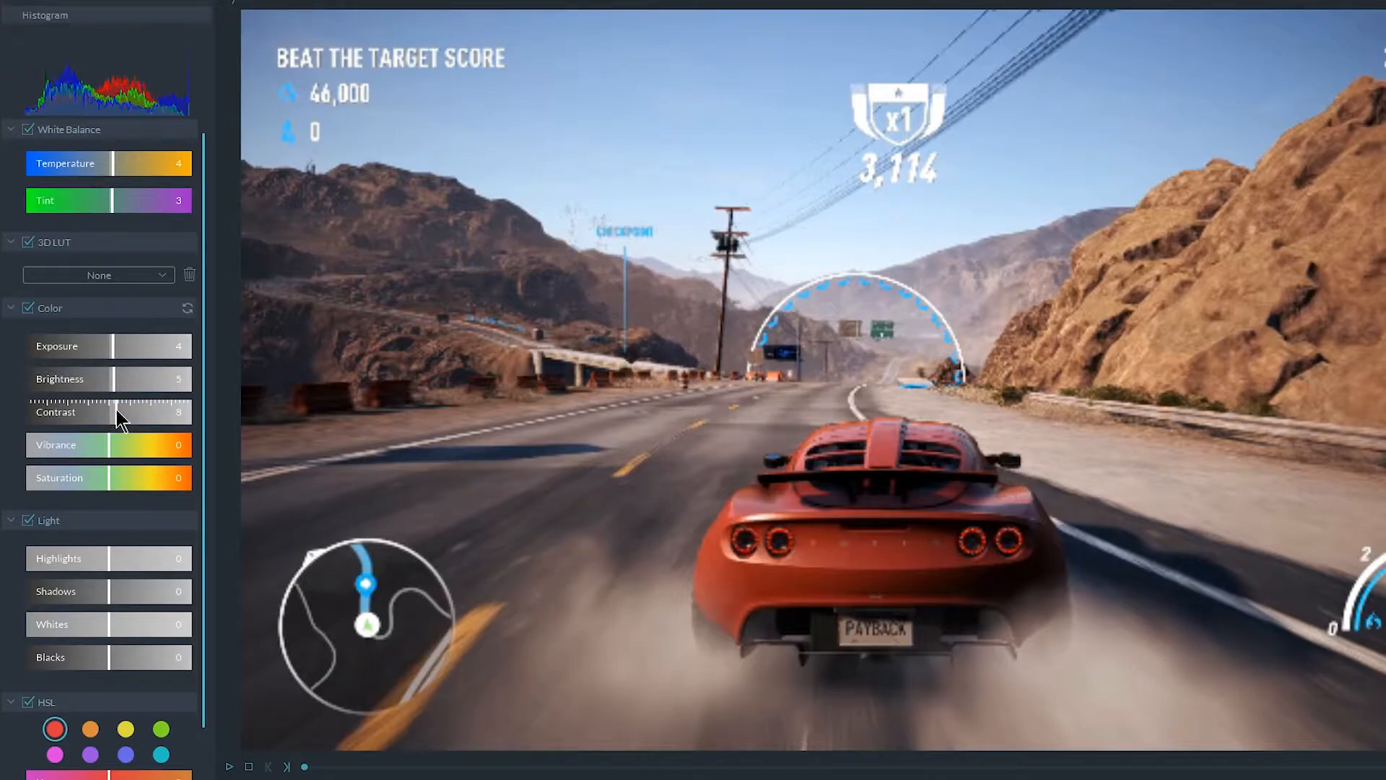
Set the clip's color contrast to 10, vibrance to 6 and saturation to 12
drag(111, 410, 129, 416)
drag(131, 411, 119, 411)
mouse_move(108, 453)
mouse_down()
mouse_move(157, 450)
mouse_move(76, 449)
mouse_move(117, 445)
mouse_move(105, 481)
mouse_move(146, 485)
mouse_move(120, 476)
mouse_up()
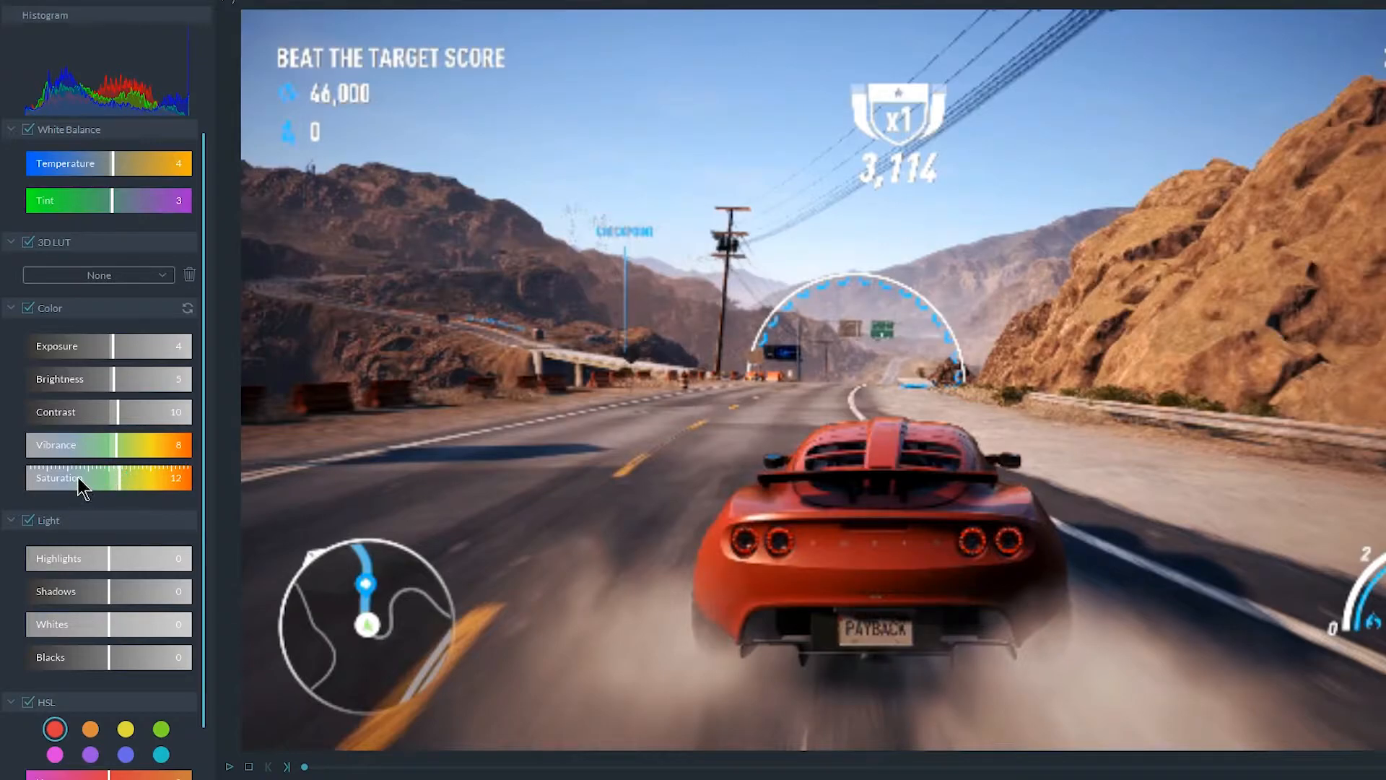
click(115, 449)
drag(203, 300, 202, 367)
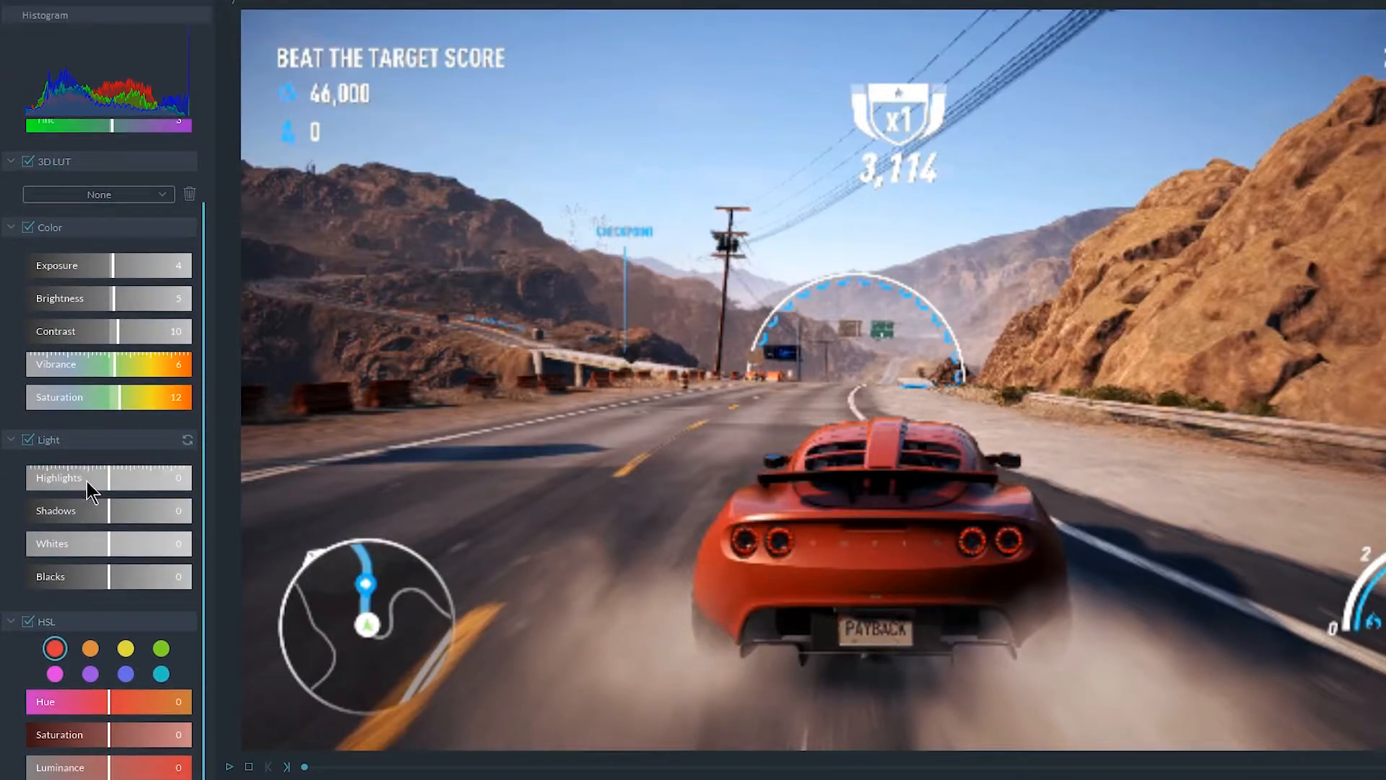
Try lowering the highlights, reset the Light adjustments and set the shadows to 5
mouse_move(102, 487)
mouse_down()
mouse_move(136, 480)
mouse_move(63, 478)
mouse_move(122, 483)
mouse_move(64, 484)
mouse_move(120, 492)
mouse_move(88, 492)
mouse_move(104, 482)
mouse_up()
click(188, 444)
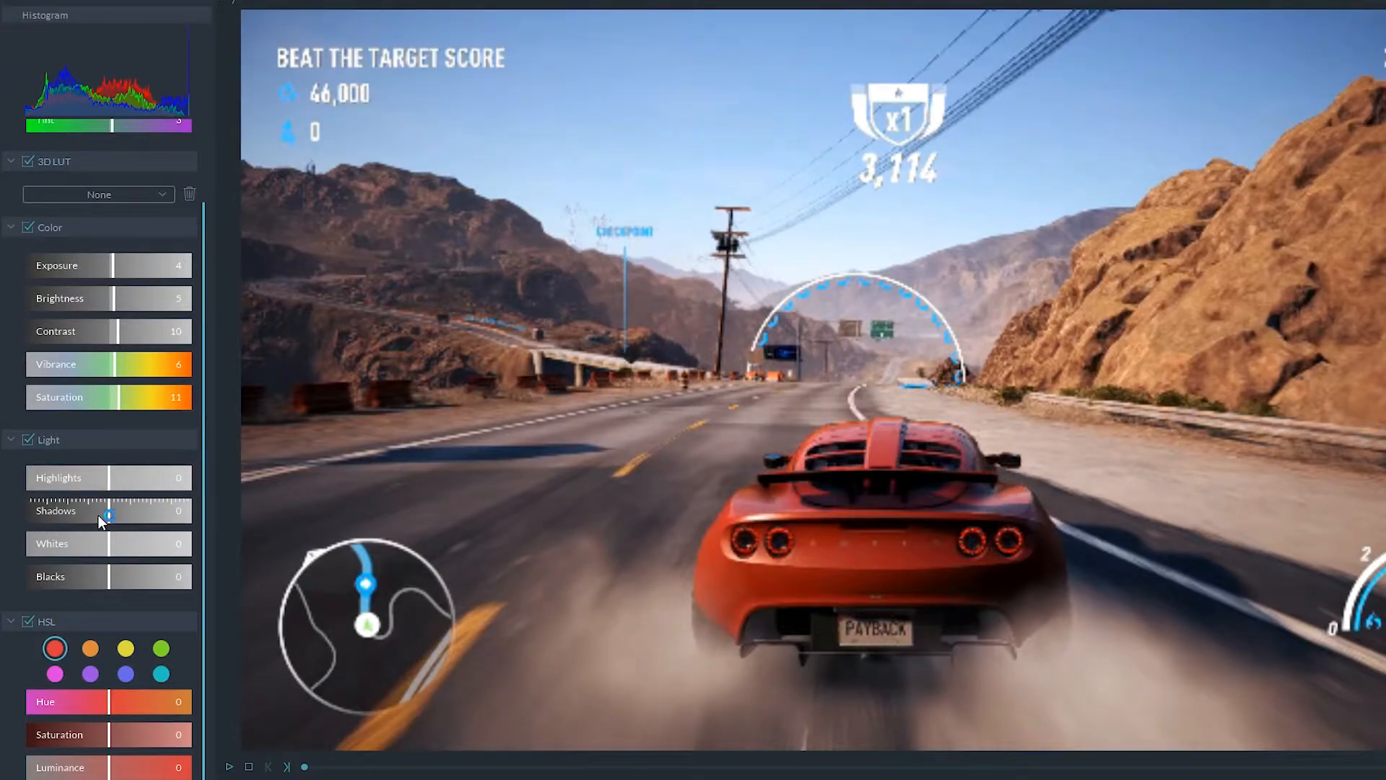
mouse_move(111, 509)
mouse_down()
mouse_move(98, 513)
mouse_move(158, 518)
mouse_move(114, 513)
mouse_up()
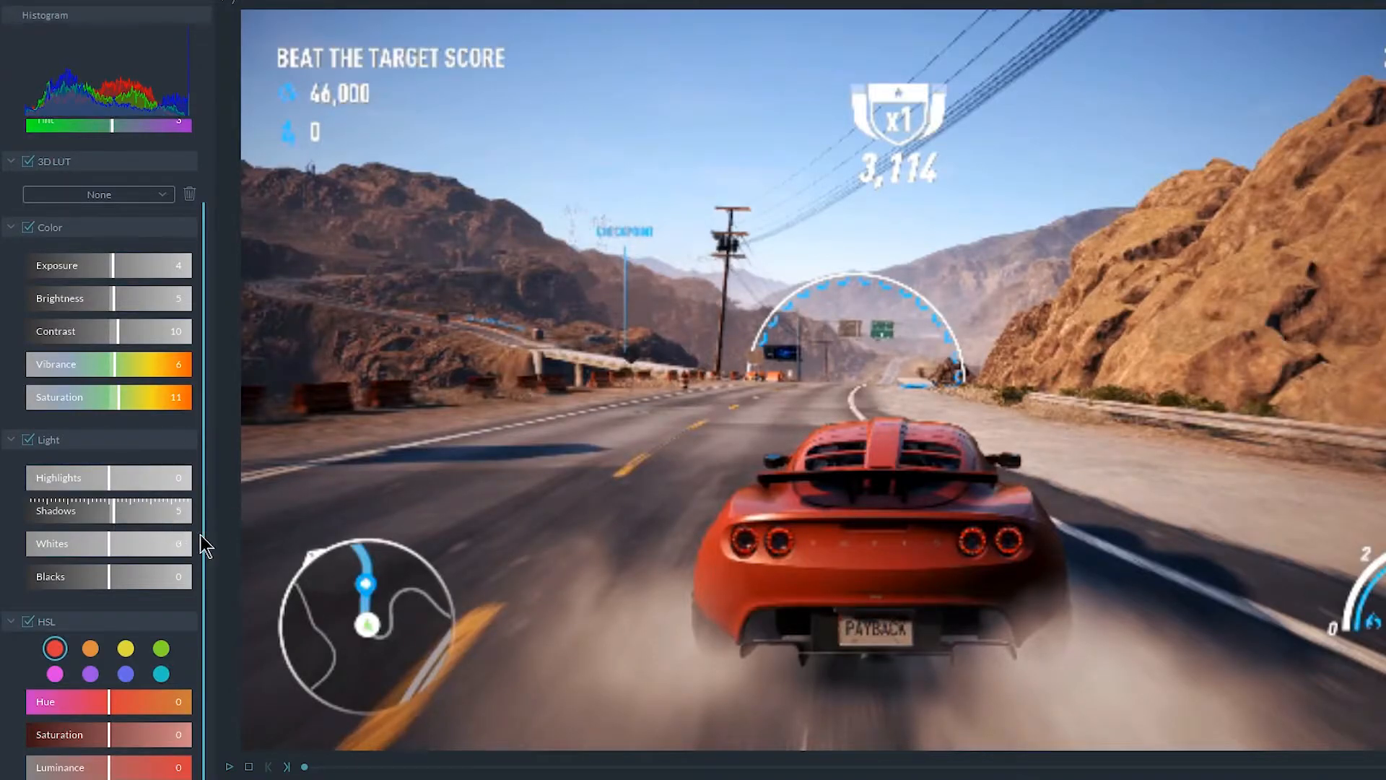
Set the clip's whites to -2, test darker blacks and set the blacks to 1
mouse_move(106, 548)
mouse_down()
mouse_move(94, 548)
mouse_move(127, 553)
mouse_move(106, 544)
mouse_up()
click(108, 551)
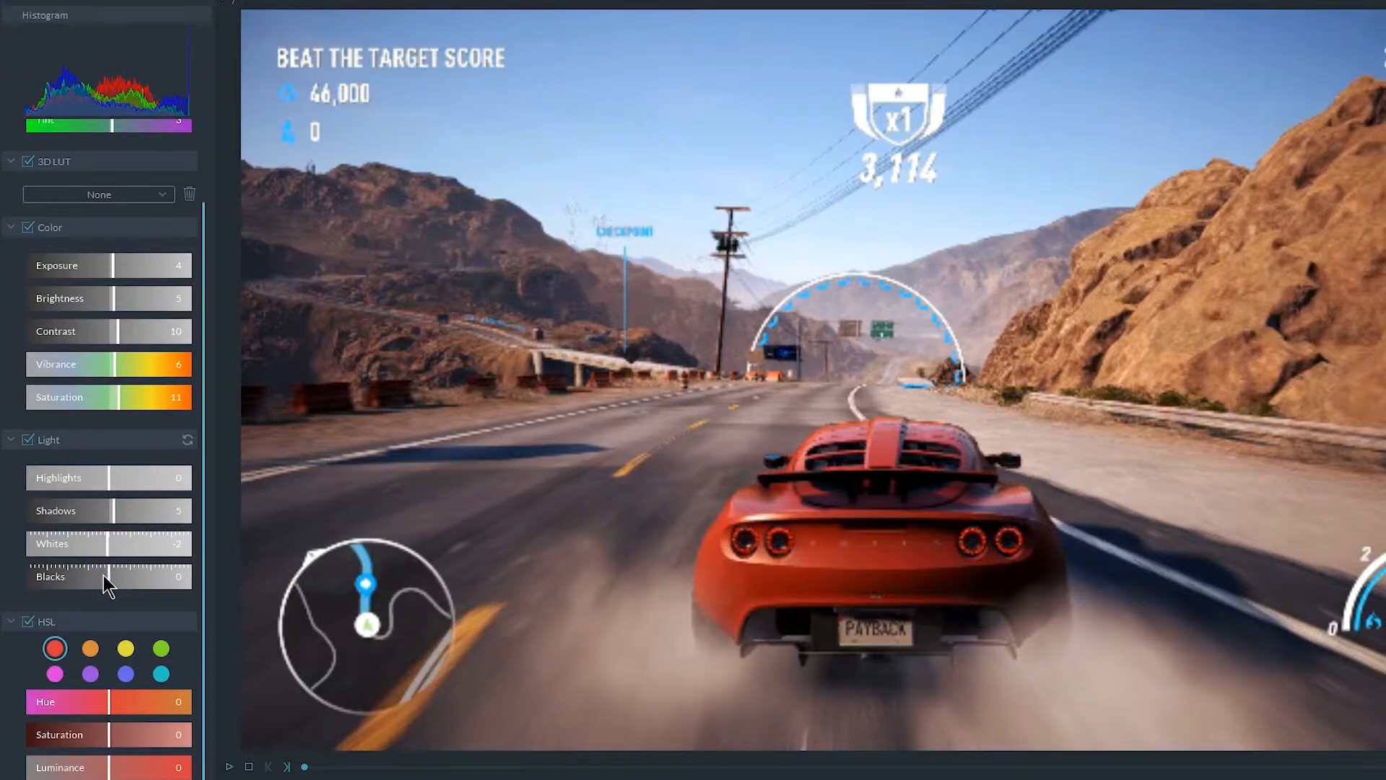
click(103, 574)
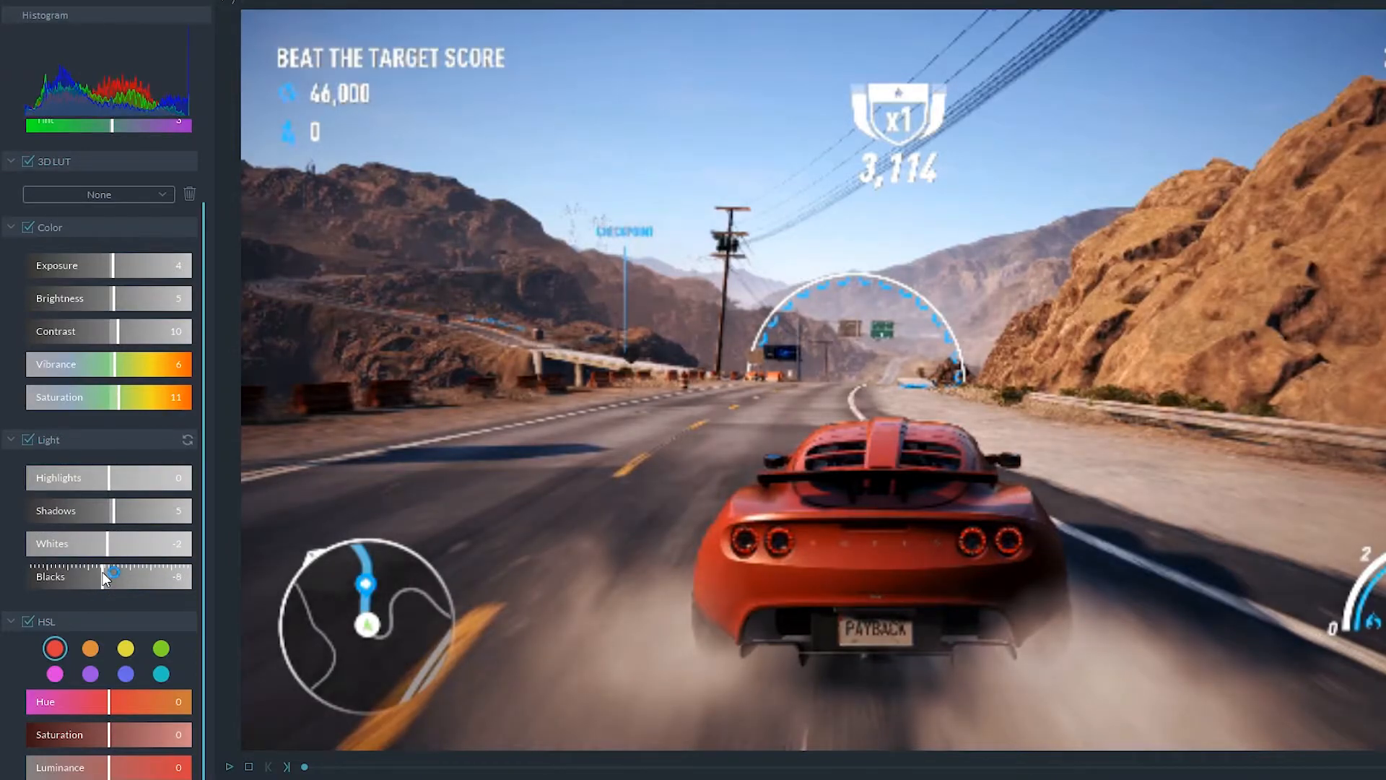
mouse_move(100, 572)
mouse_down()
mouse_move(123, 575)
mouse_move(110, 569)
mouse_up()
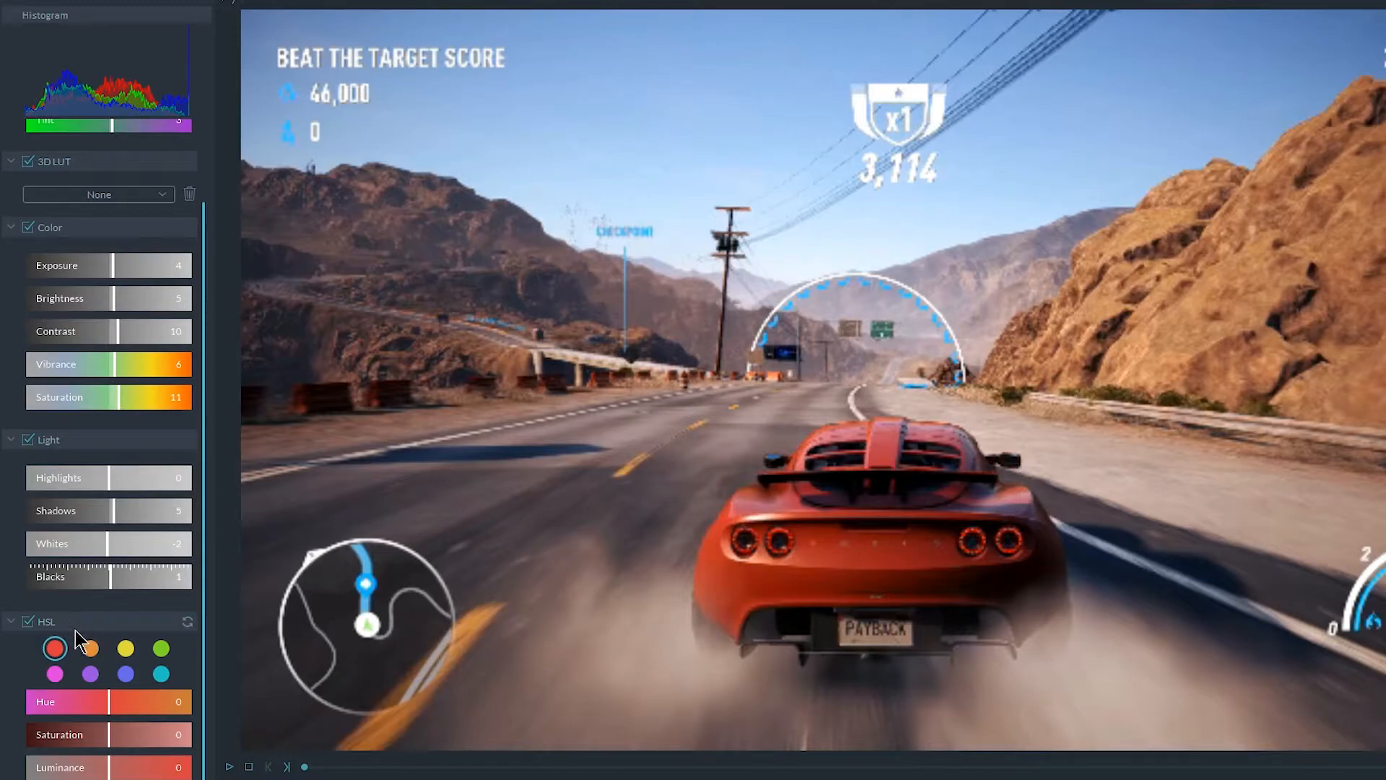
click(161, 649)
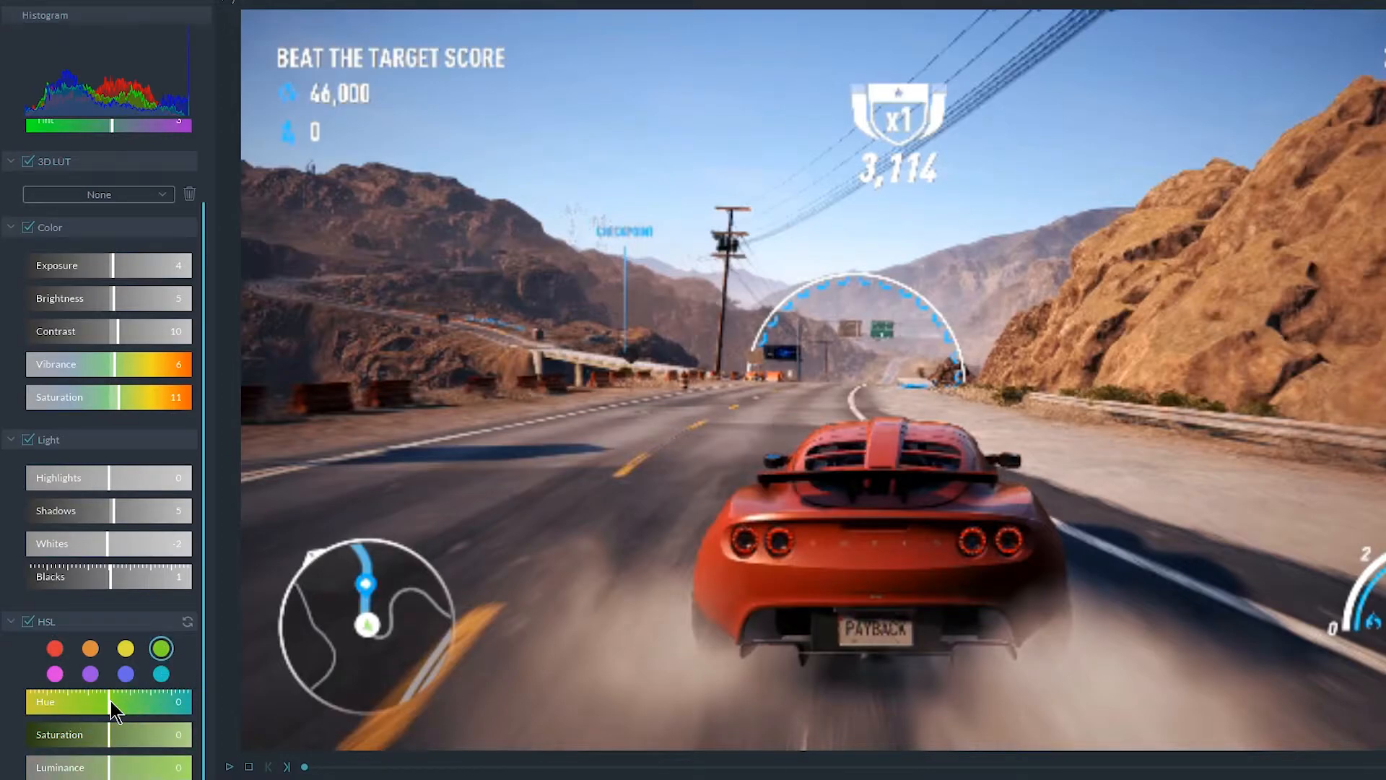
click(126, 650)
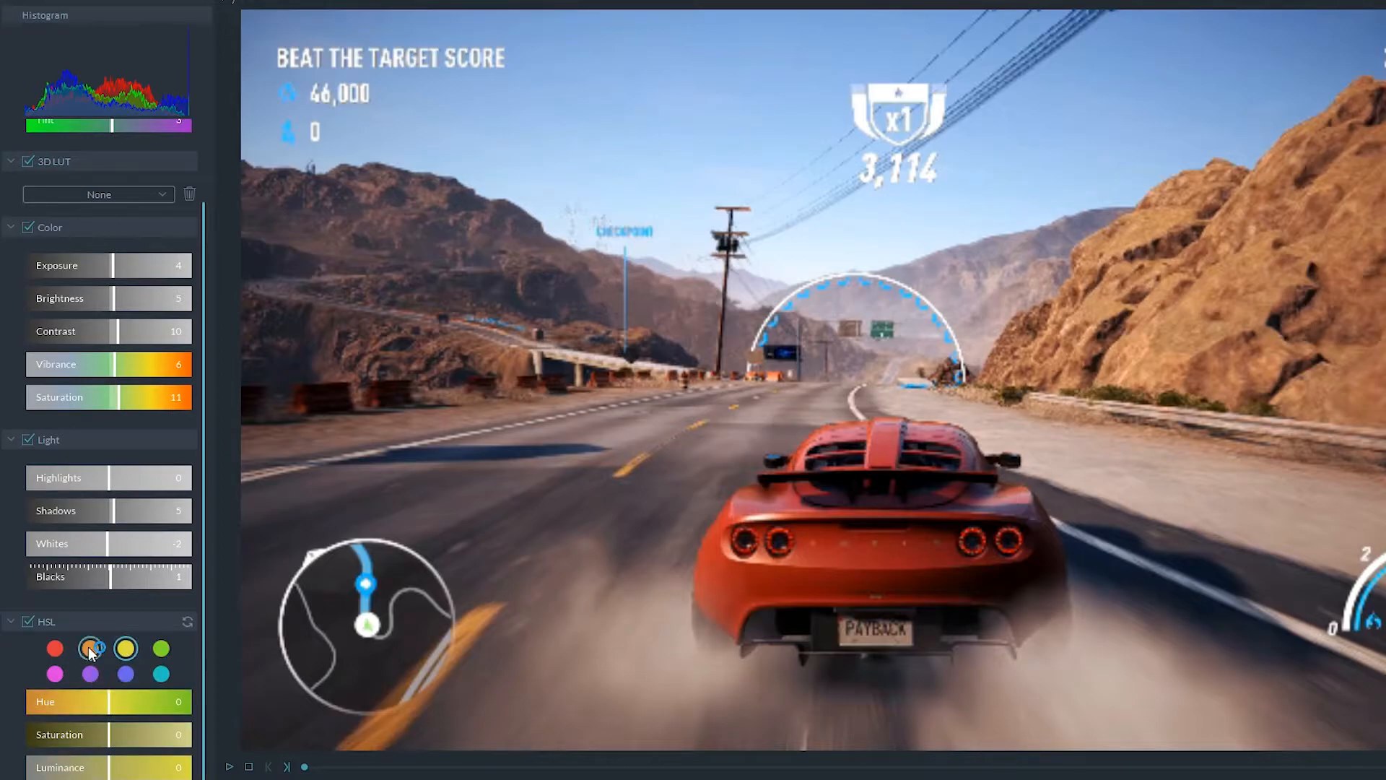
click(91, 651)
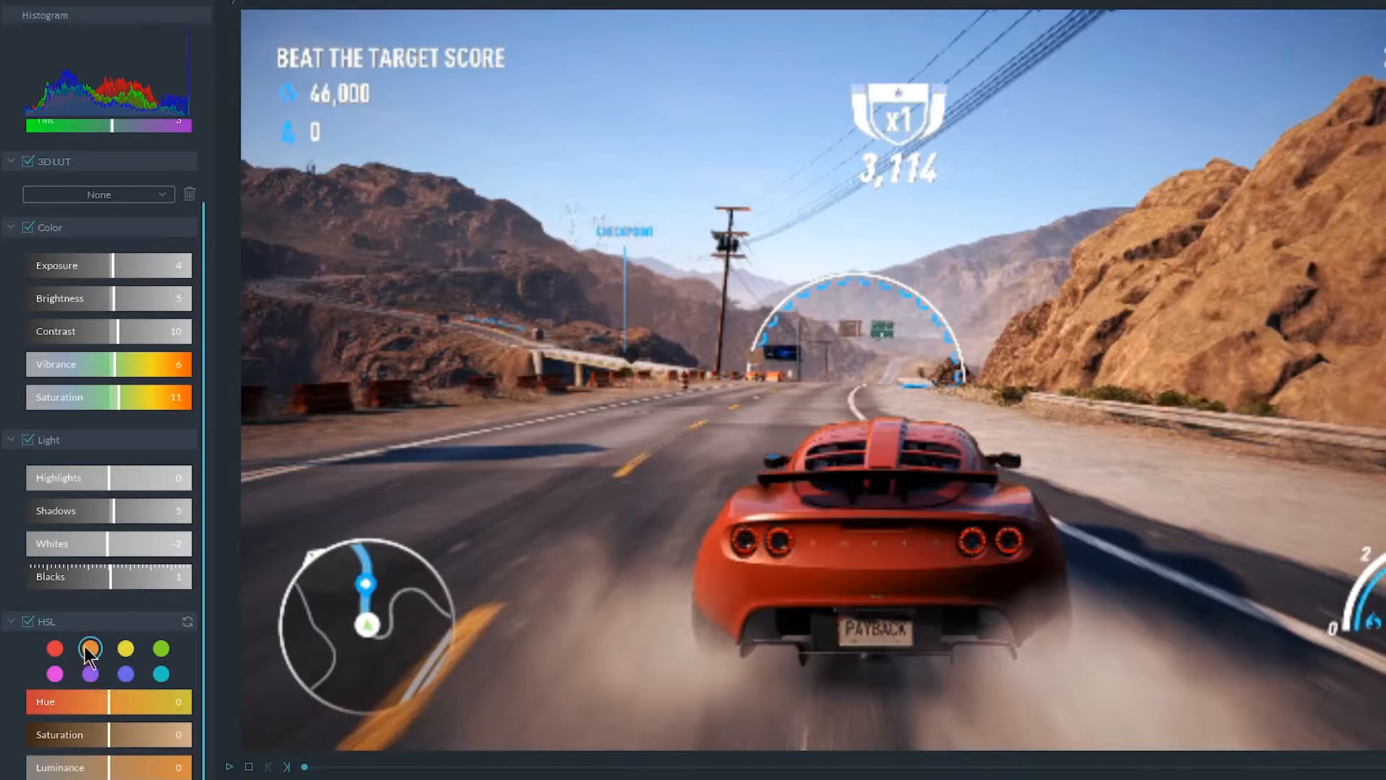
Test an orange hue shift on the HSL red channel, then set its hue to -2, saturation to 4 and luminance to 5
click(54, 650)
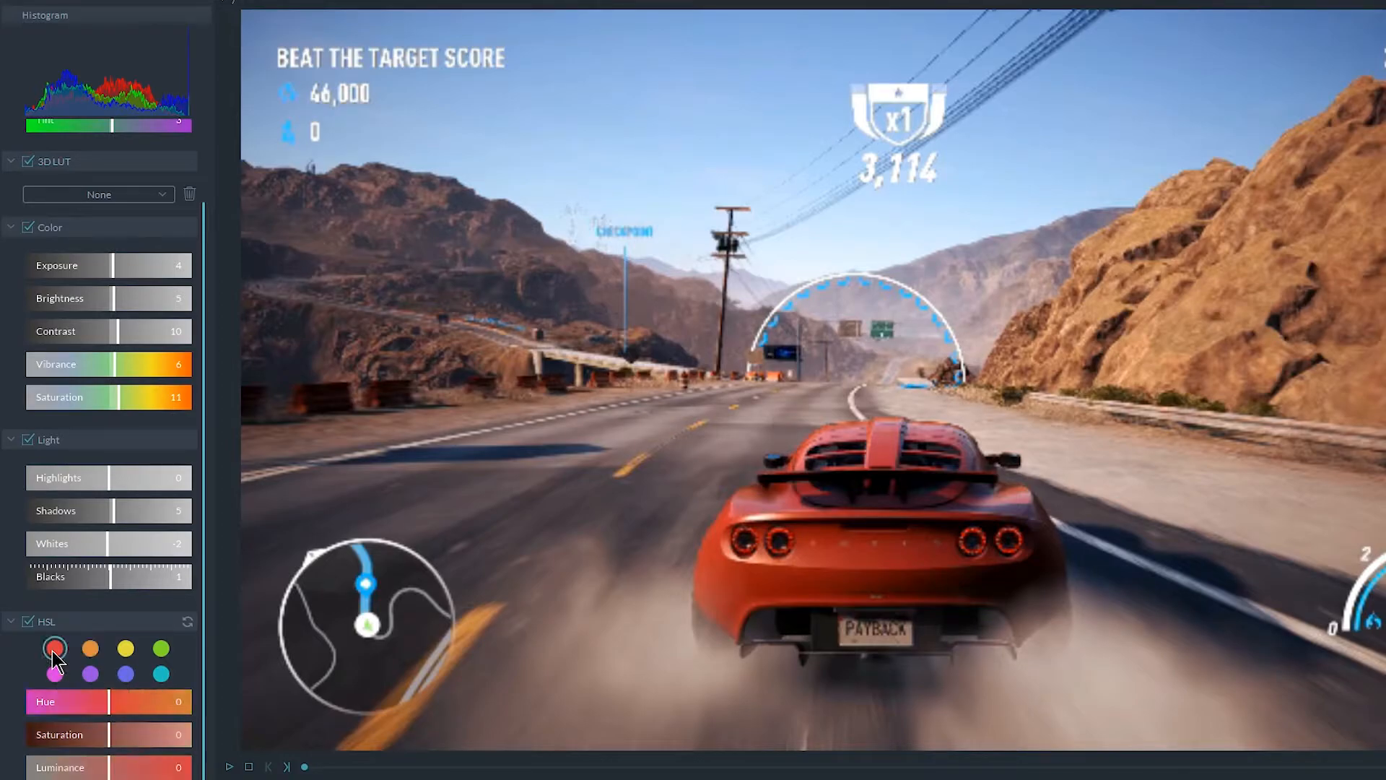
drag(111, 705, 127, 703)
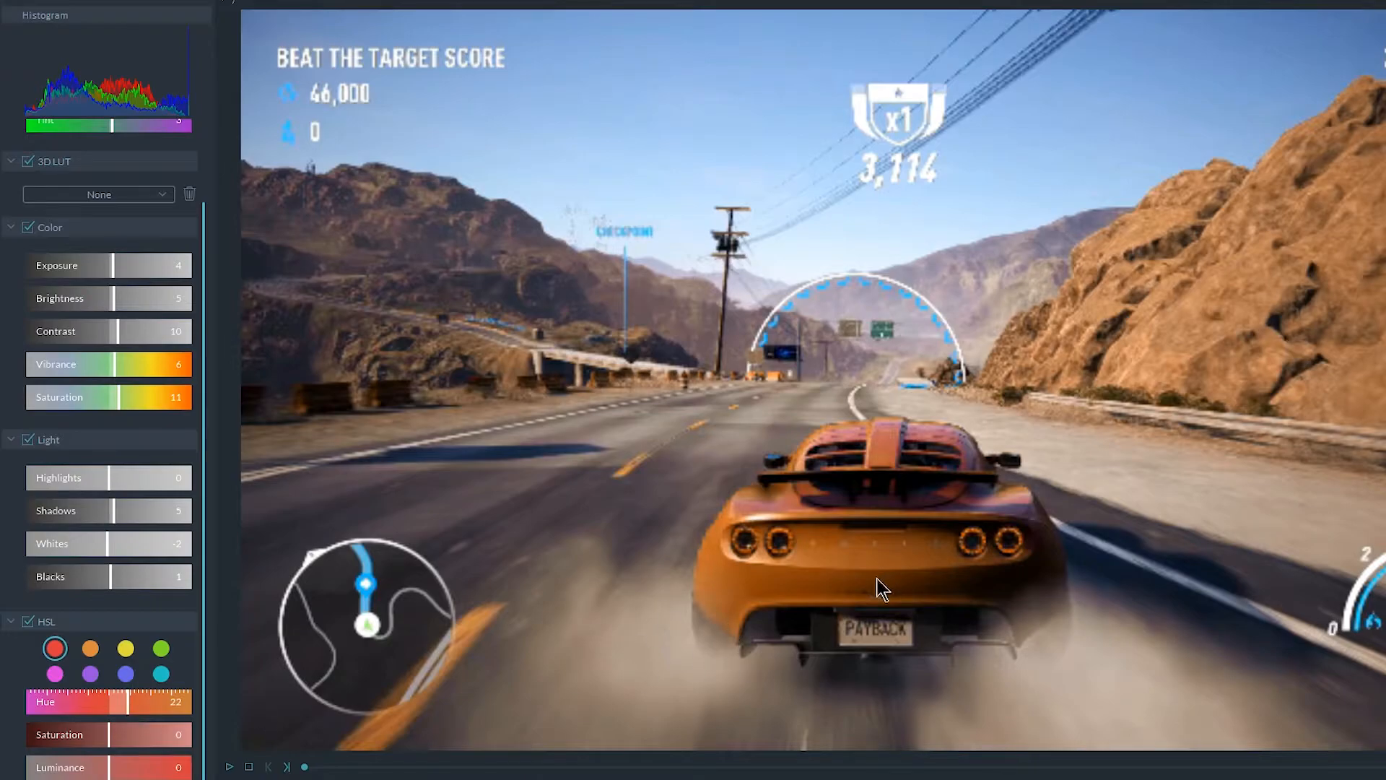
click(121, 701)
drag(120, 699, 111, 701)
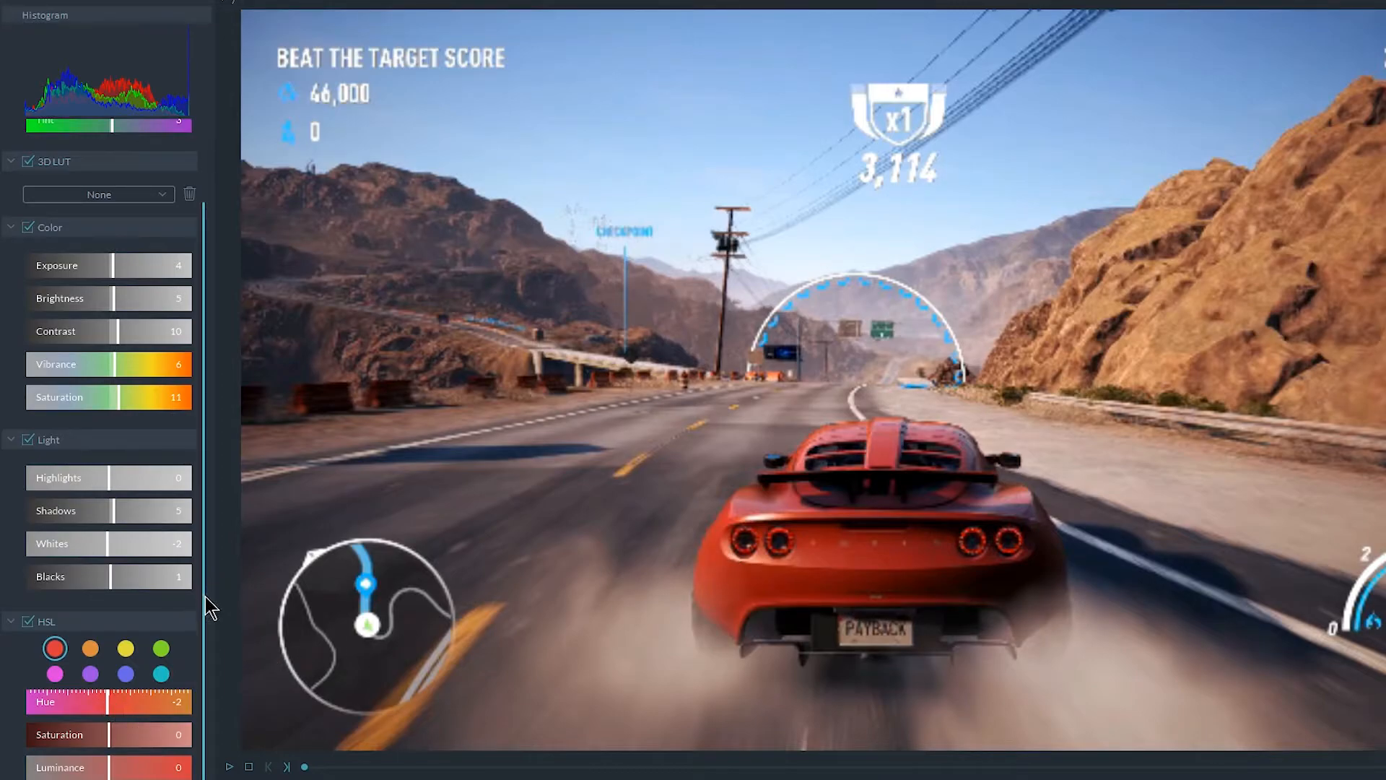
mouse_move(109, 737)
mouse_down()
mouse_move(71, 734)
mouse_move(115, 740)
mouse_up()
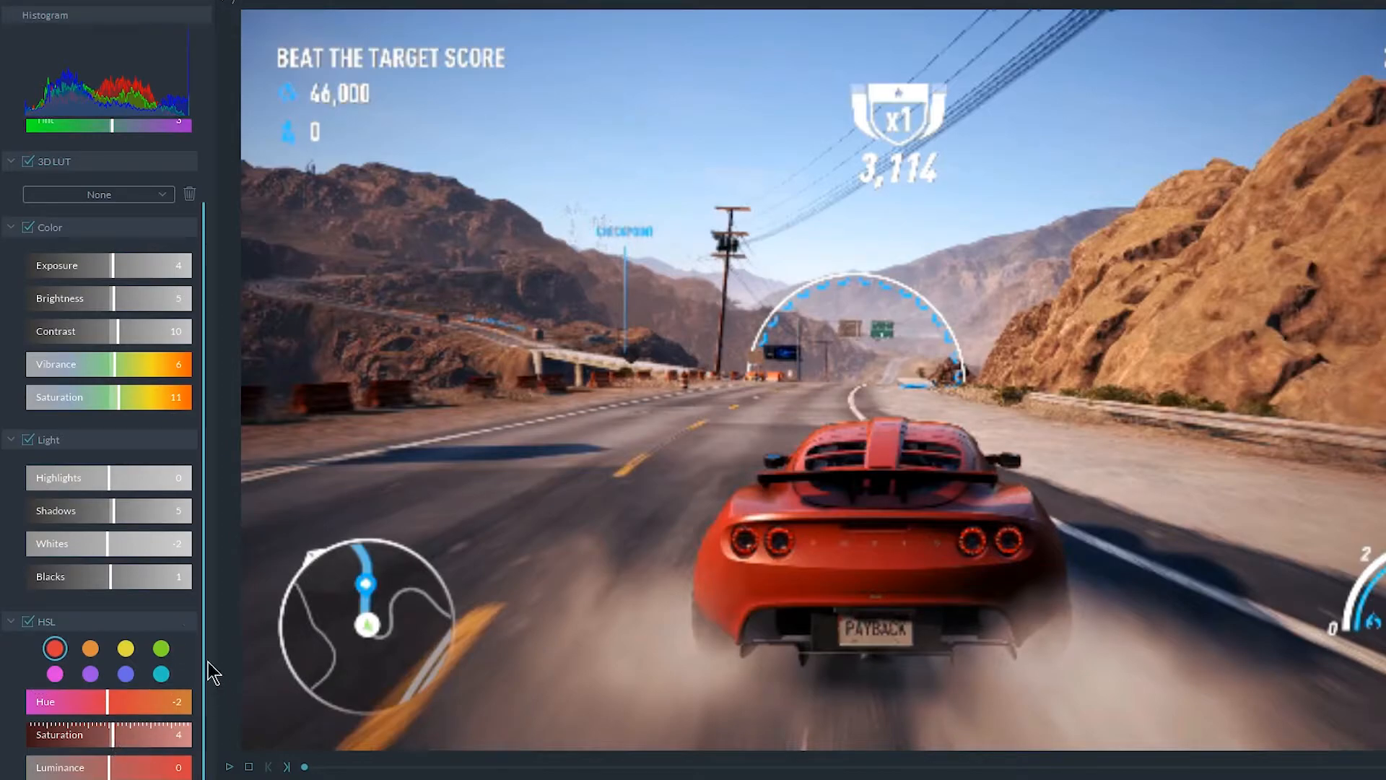
drag(113, 772, 118, 773)
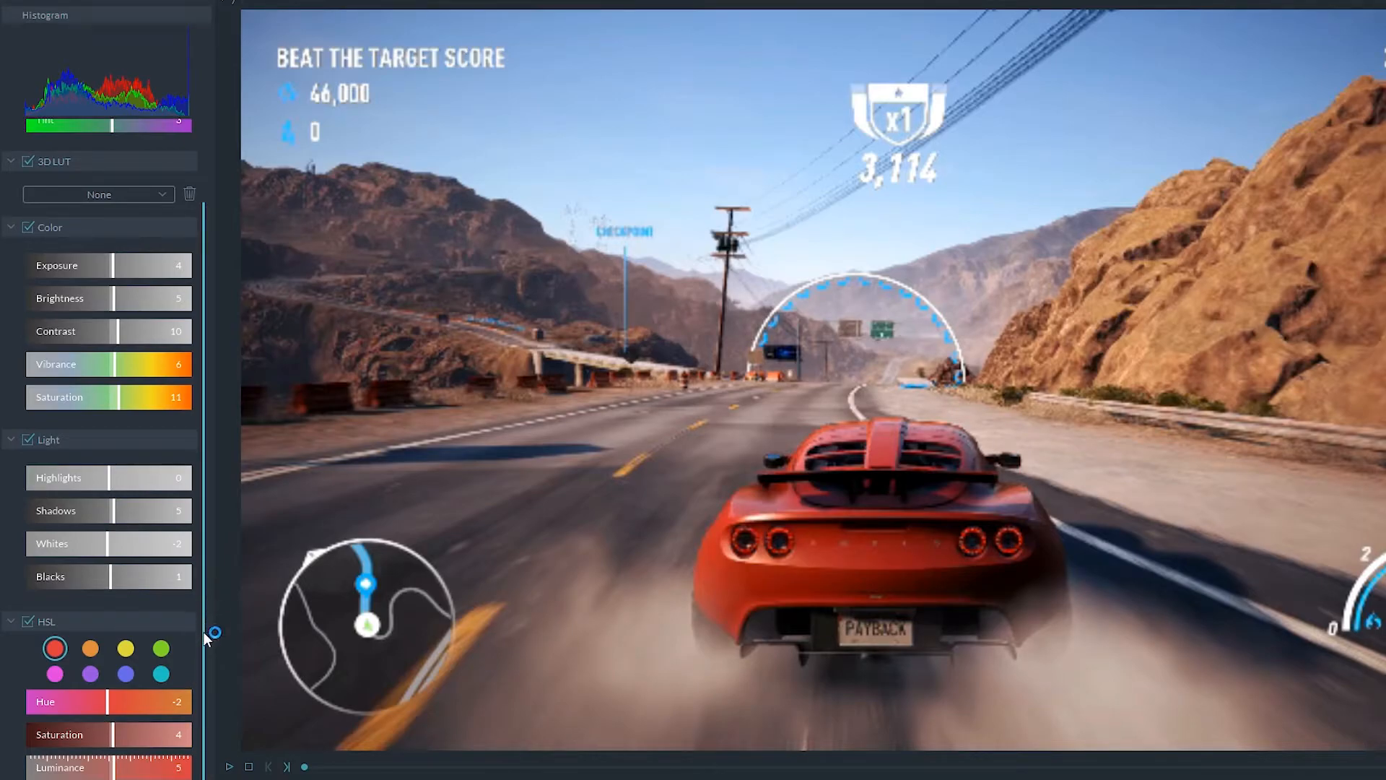
Test a yellower hue on the HSL orange channel, then set its hue to -2, saturation to 12 and luminance to 4
click(92, 649)
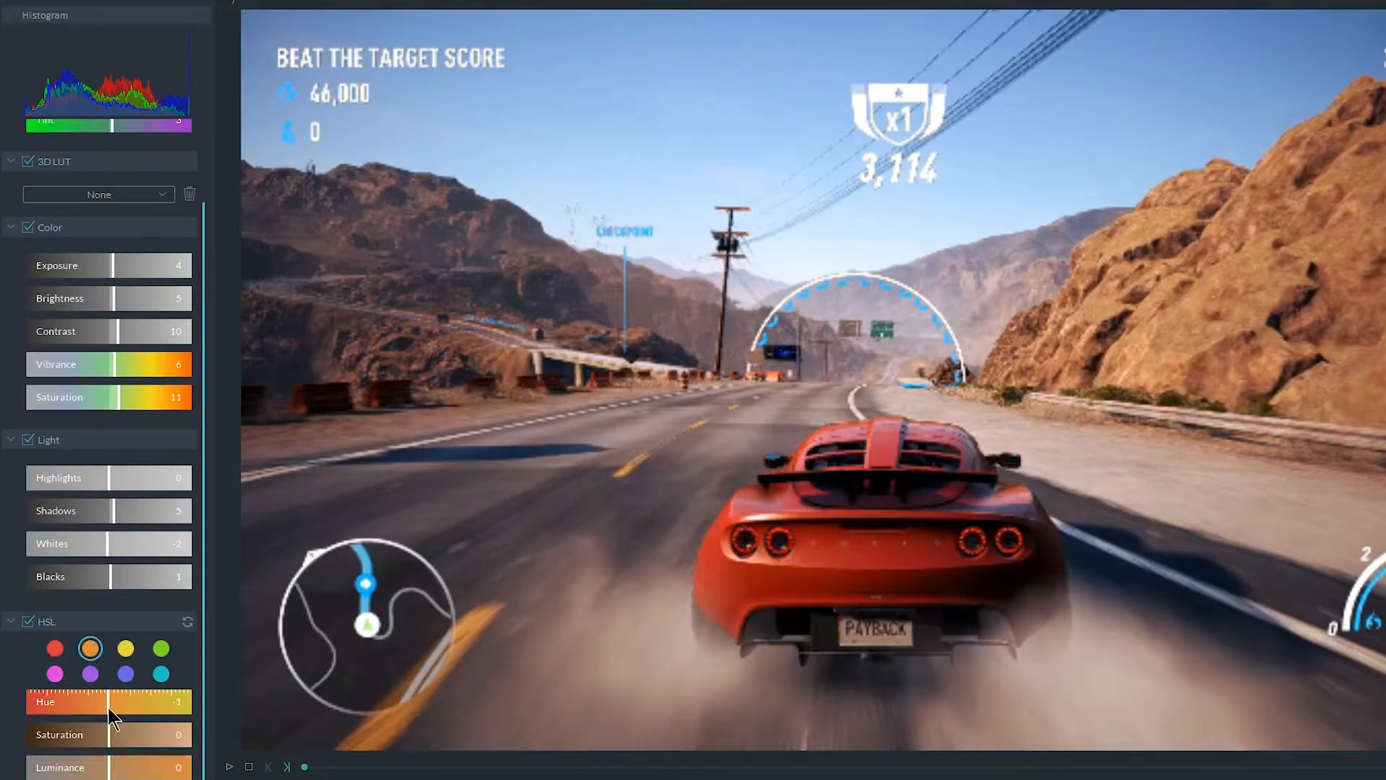
drag(106, 705, 129, 704)
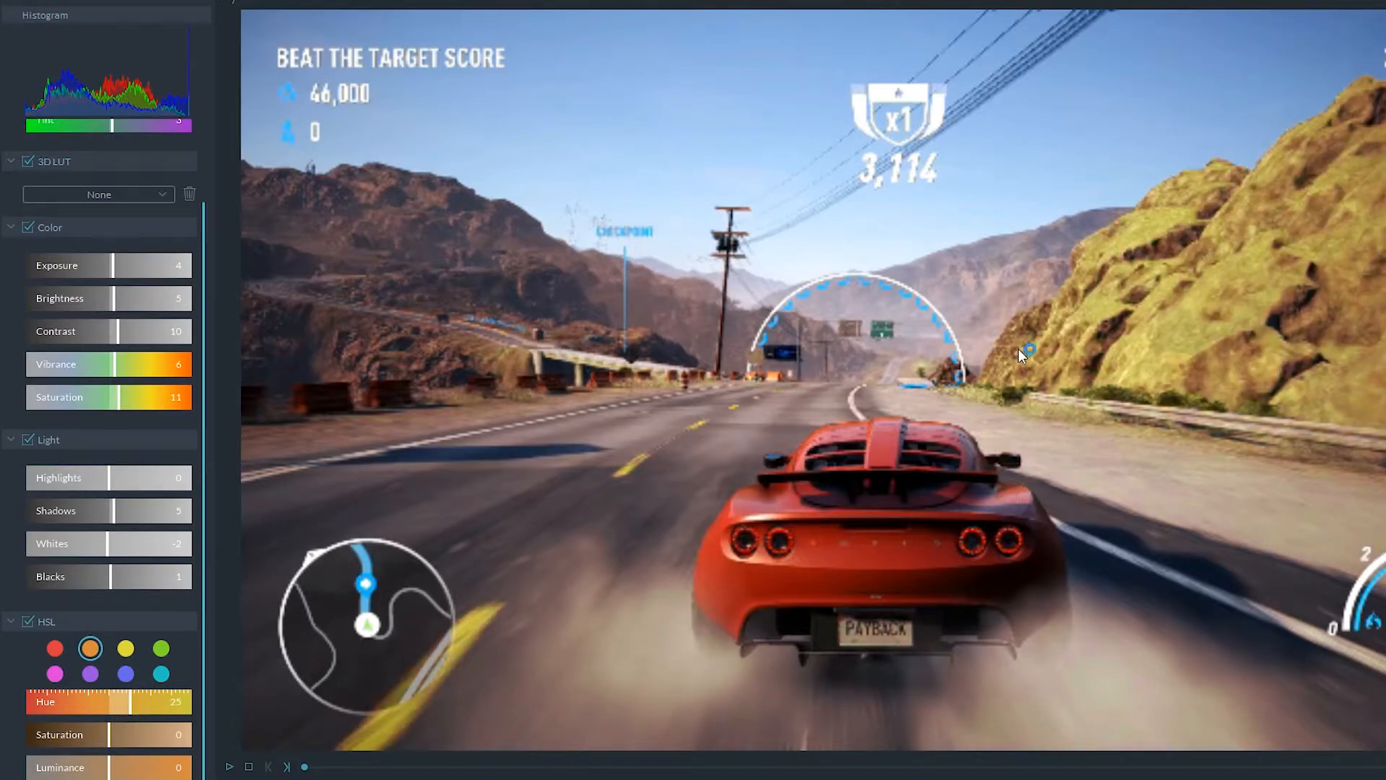
mouse_move(132, 702)
mouse_down()
mouse_move(110, 702)
mouse_move(137, 702)
mouse_up()
drag(130, 704, 105, 700)
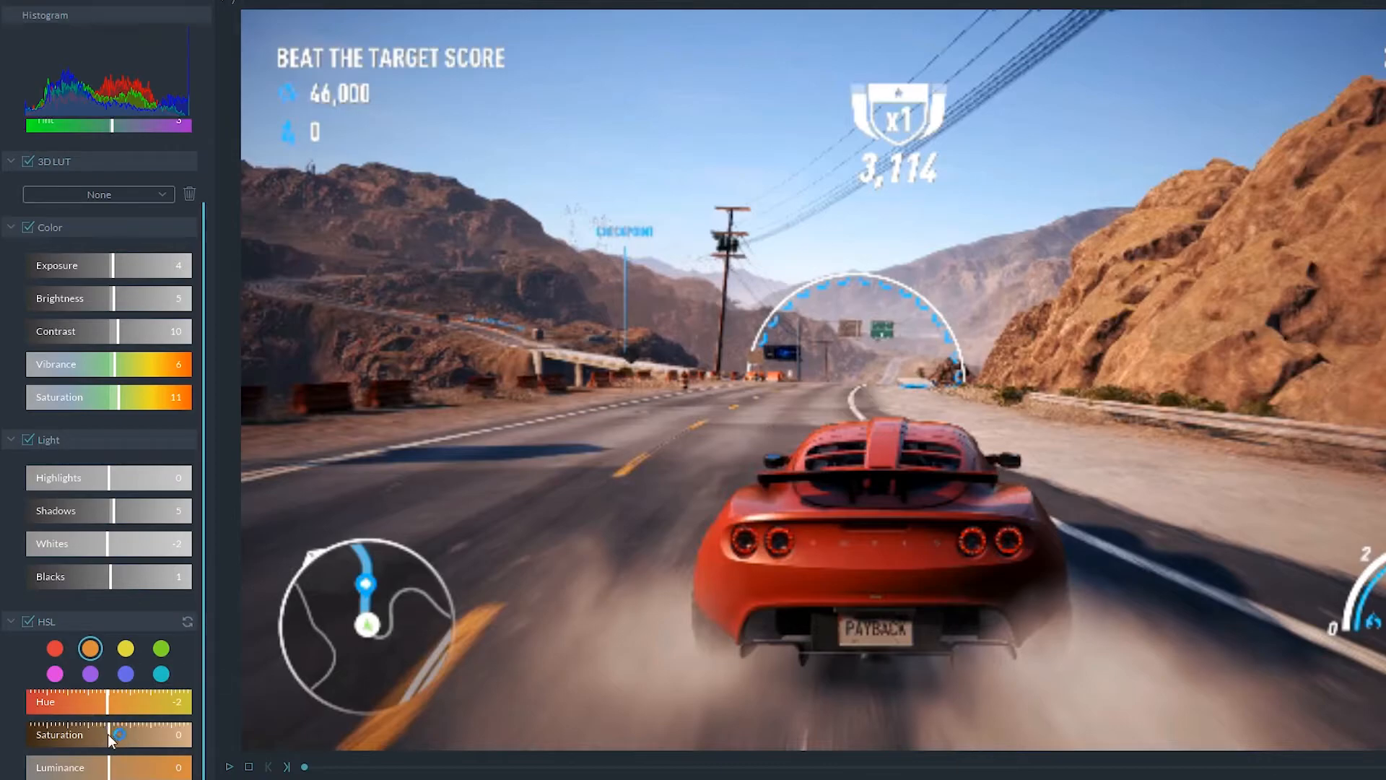
drag(113, 735, 120, 738)
drag(115, 775, 119, 774)
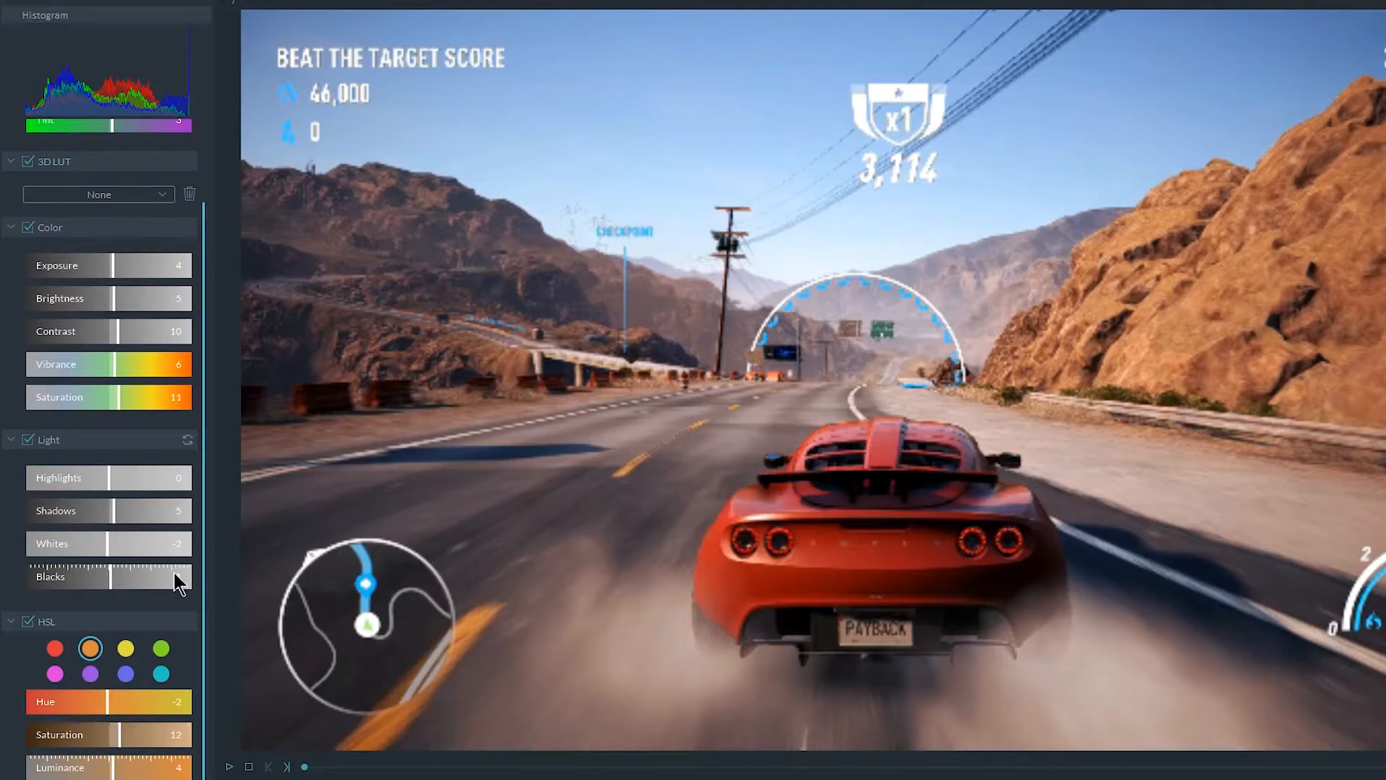
Set the HSL green channel's hue to 2 and saturation to -1, and the blue channel's hue to -5, saturation to 11 and luminance to 7
click(161, 648)
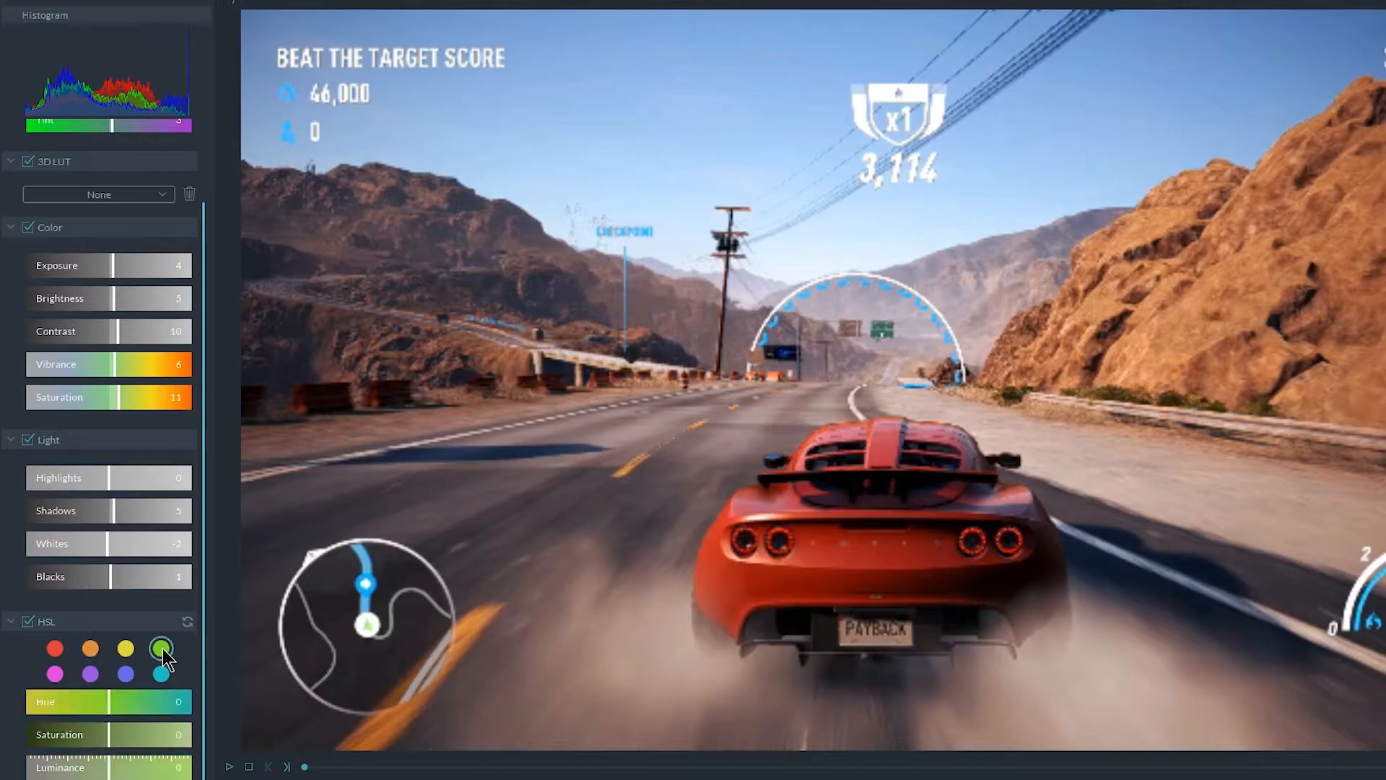
mouse_move(110, 709)
mouse_down()
mouse_move(129, 705)
mouse_move(133, 736)
mouse_move(147, 736)
mouse_move(101, 739)
mouse_move(111, 694)
mouse_up()
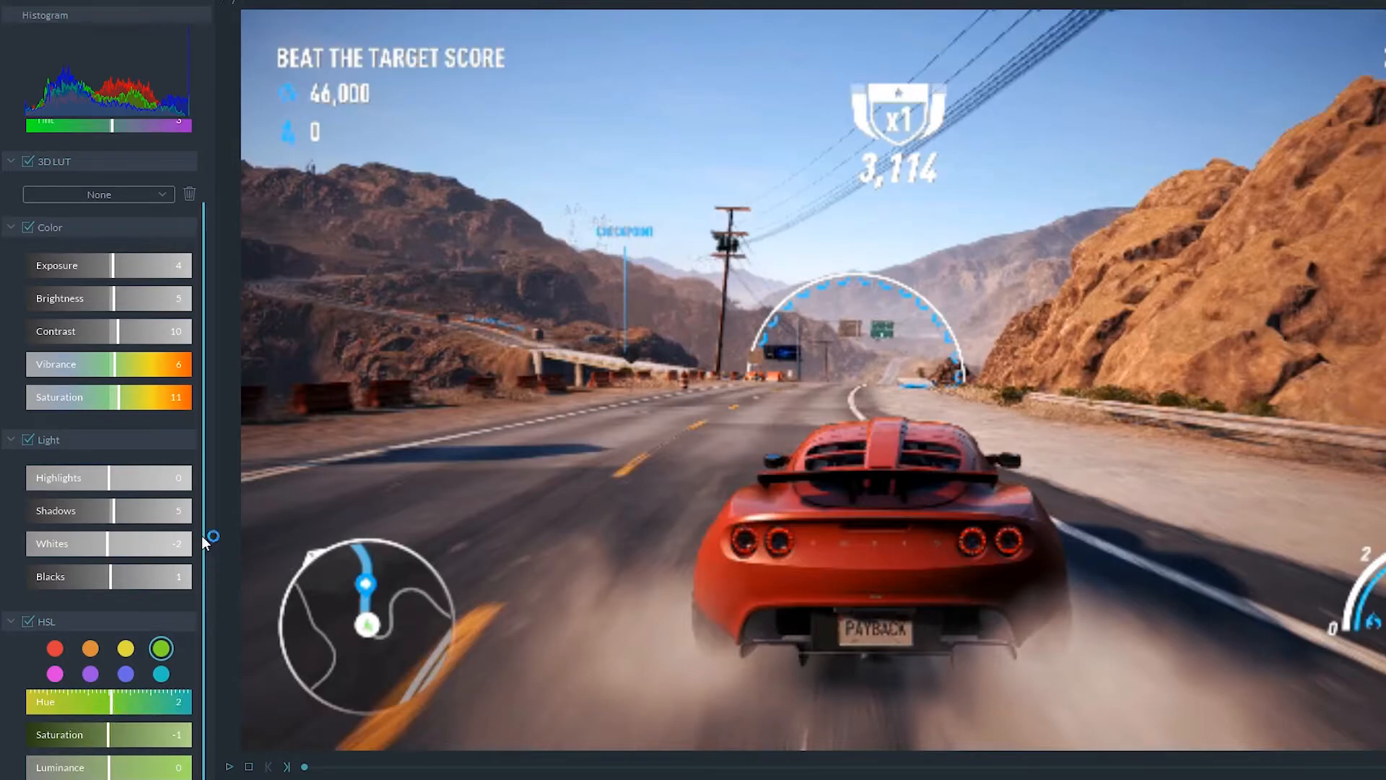
click(128, 673)
drag(109, 712, 124, 773)
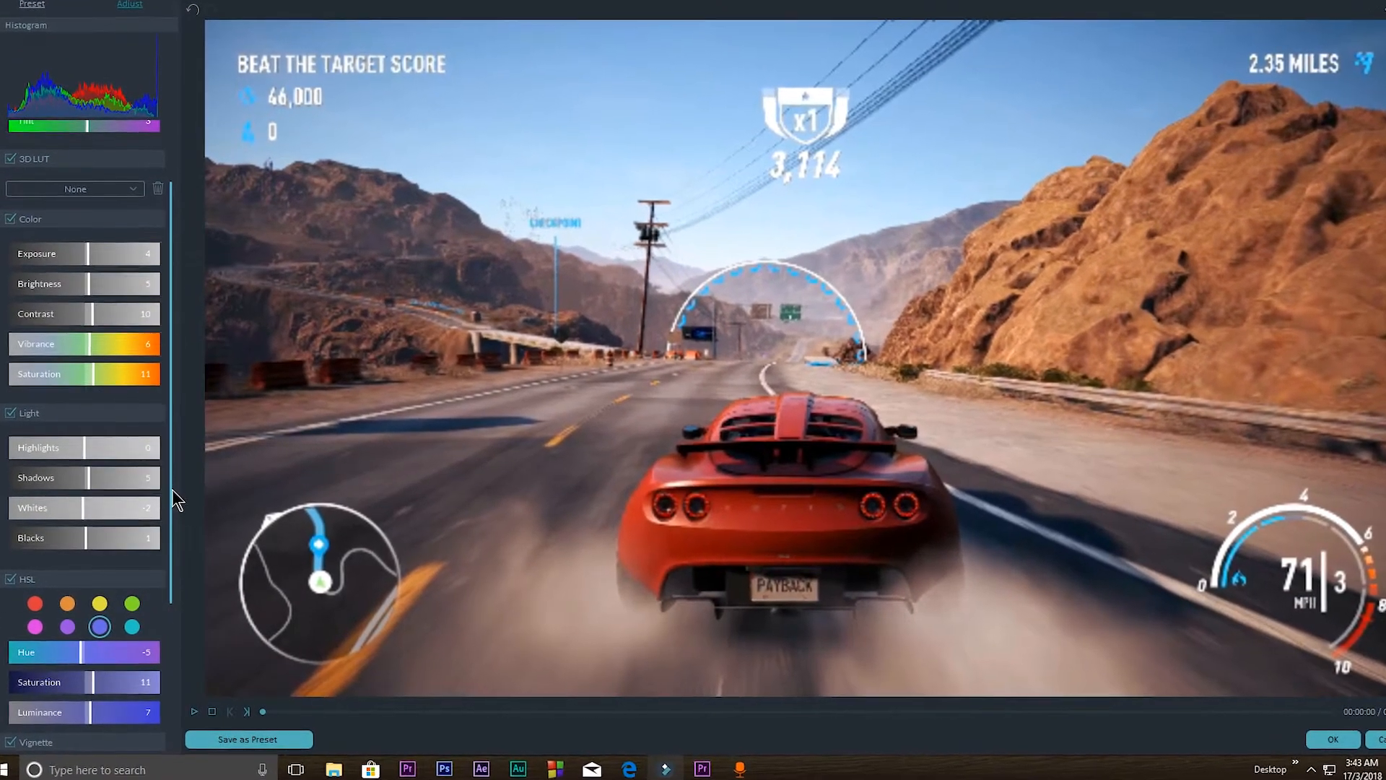
Try a dark vignette with amount -88, size 70, roundness 30, feather 51, exposure 16 and highlights 23, and reset the vignette settings
scroll(198, 653, down, 3)
drag(166, 608, 168, 661)
drag(85, 577, 115, 581)
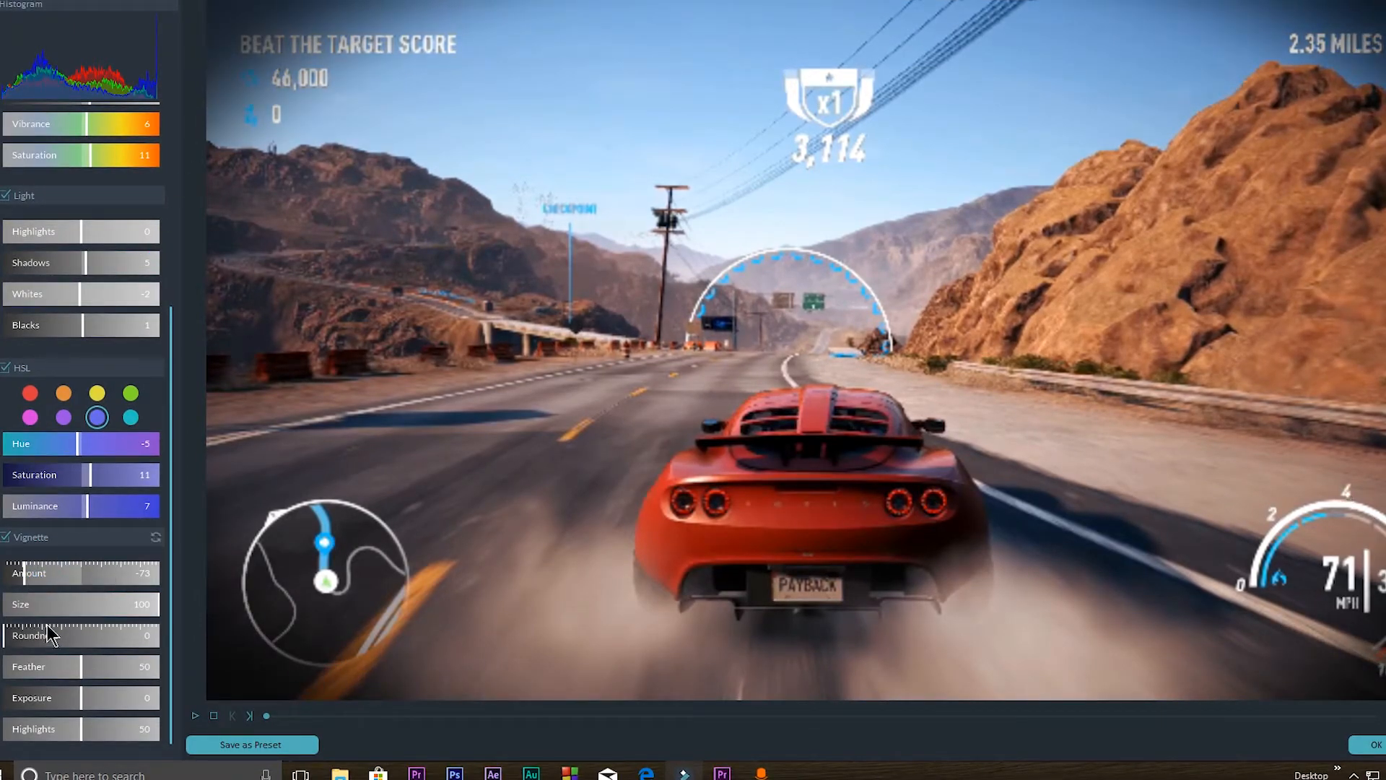
drag(29, 578, 113, 600)
drag(29, 640, 40, 732)
click(84, 729)
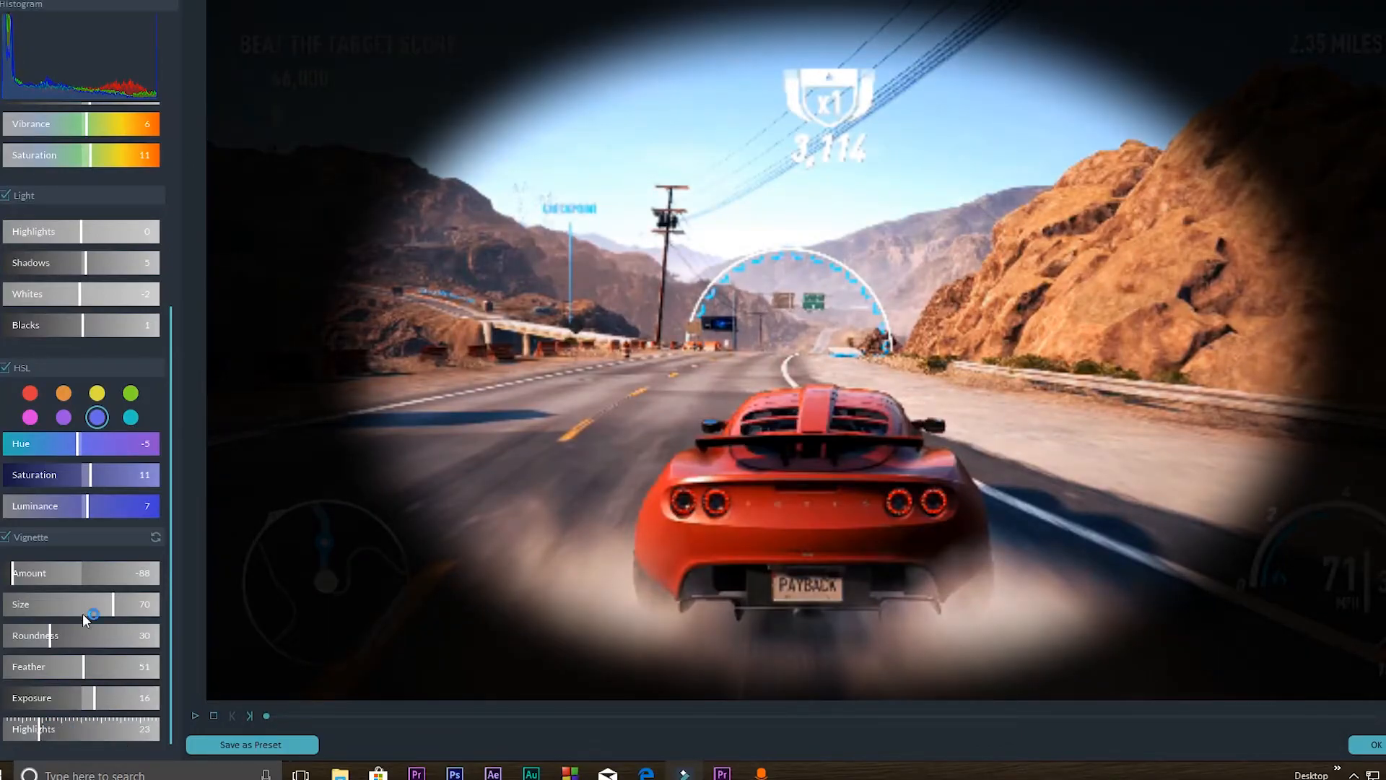
click(155, 538)
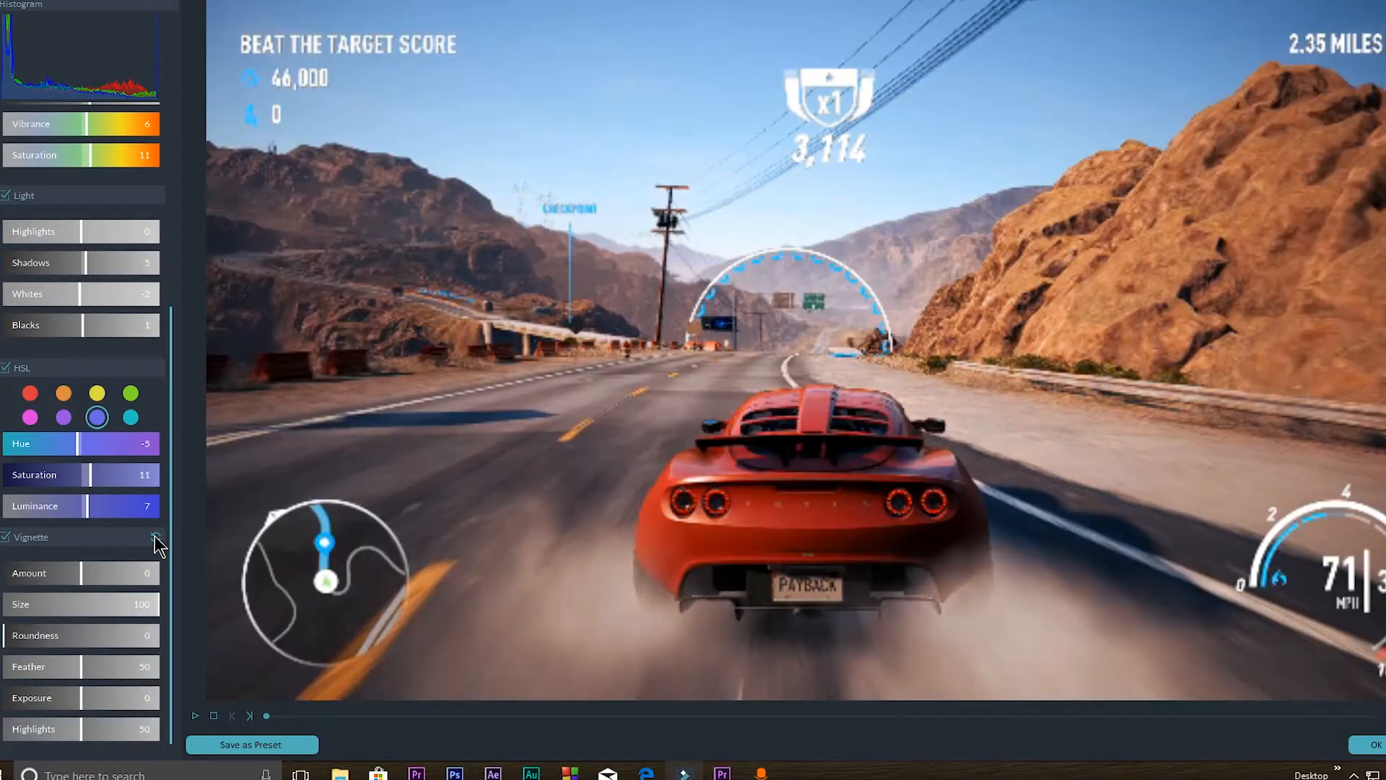
Raise the clip's overall color saturation to 23
drag(169, 543, 190, 318)
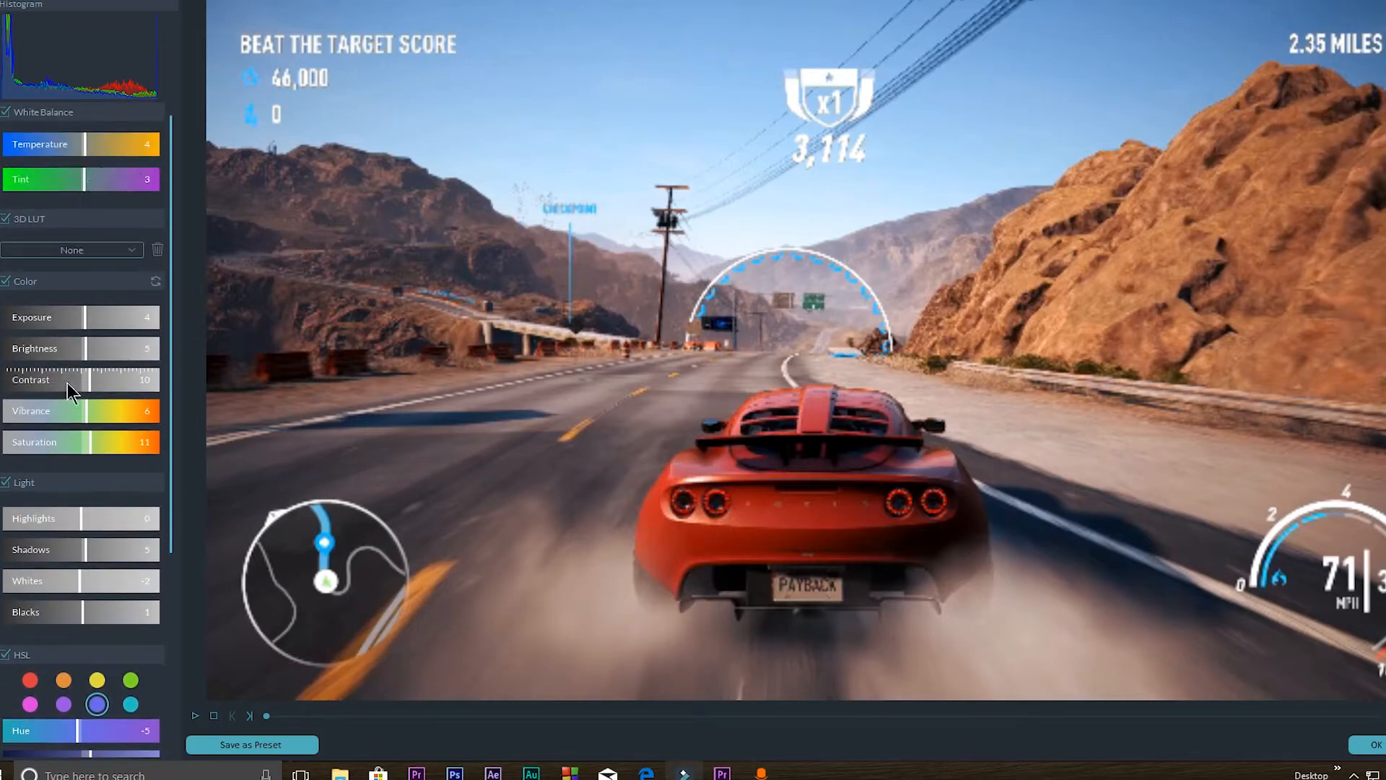
drag(92, 444, 98, 443)
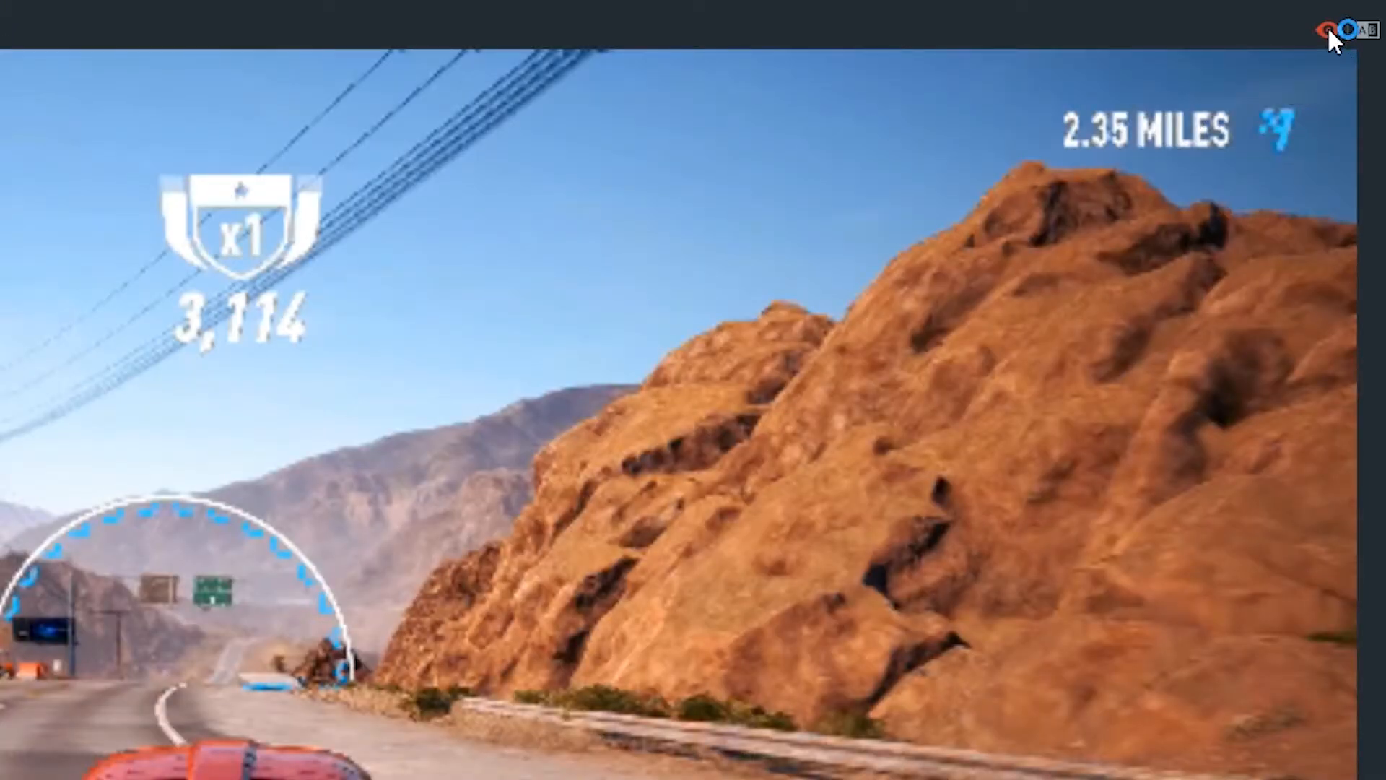
Compare the graded clip with the original footage by switching the original view on and off
click(1353, 36)
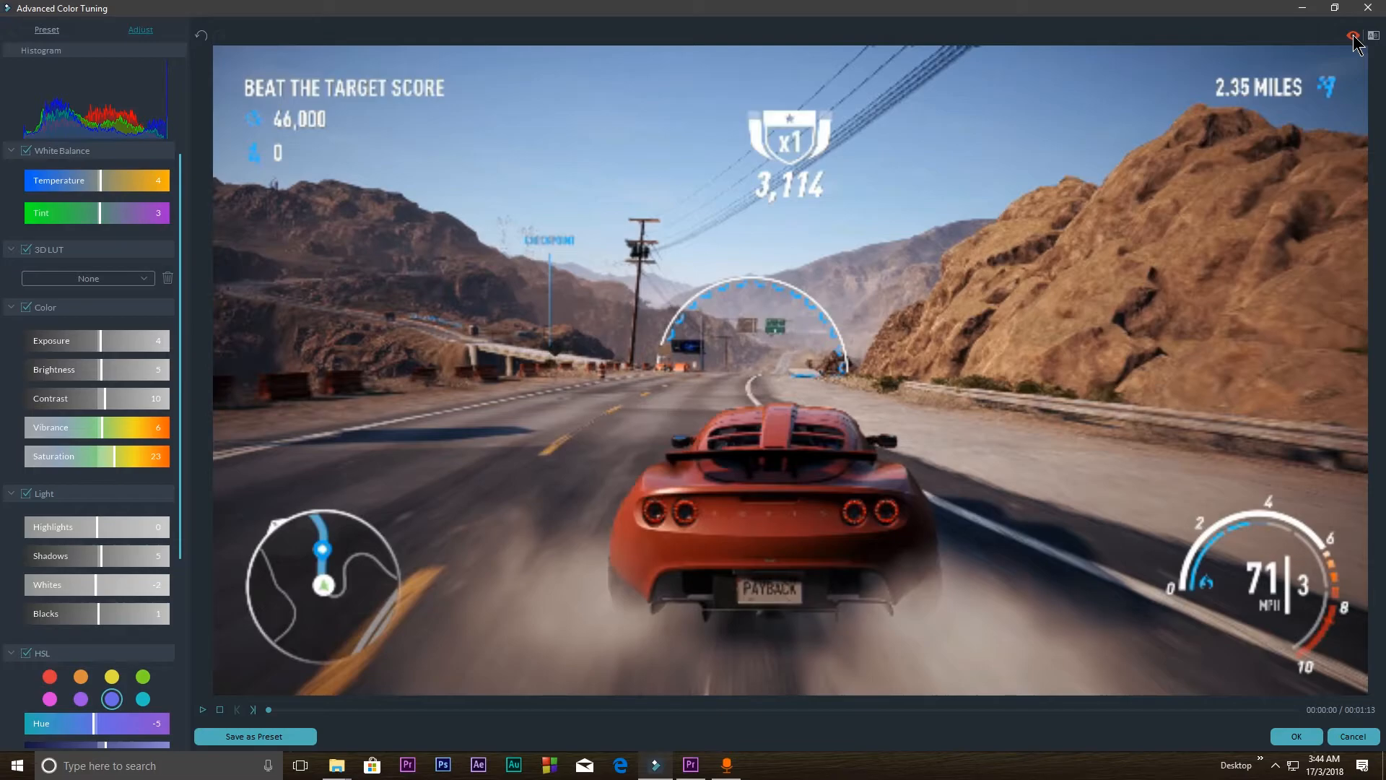
click(1354, 37)
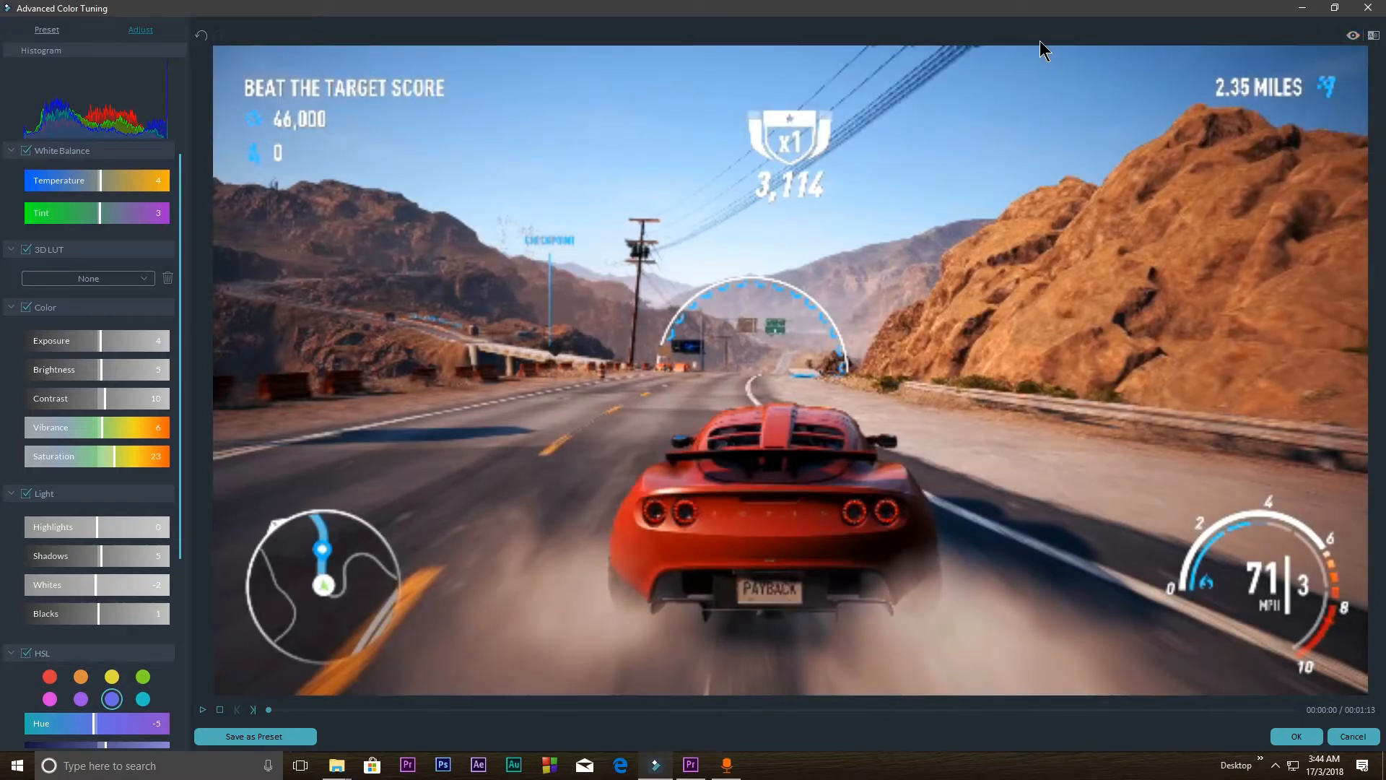
click(1355, 41)
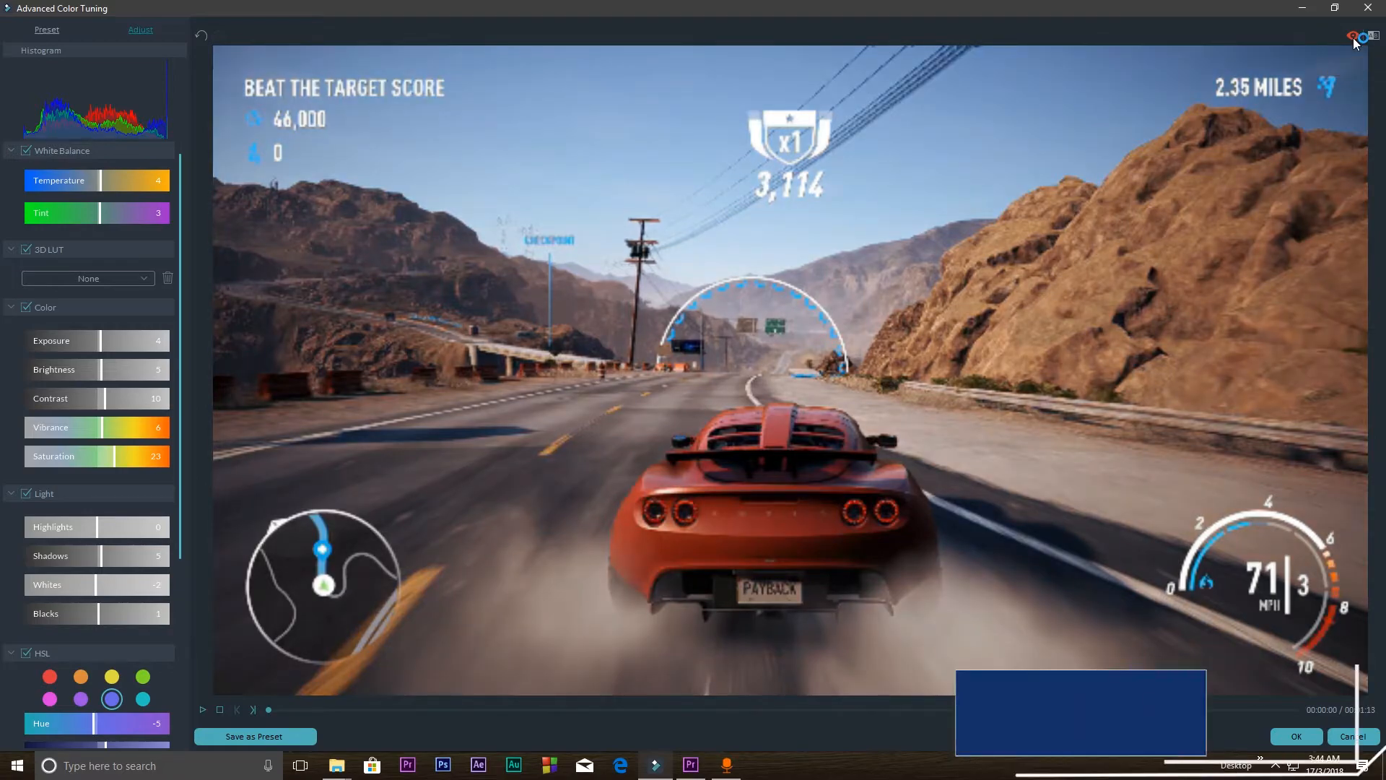
click(1355, 40)
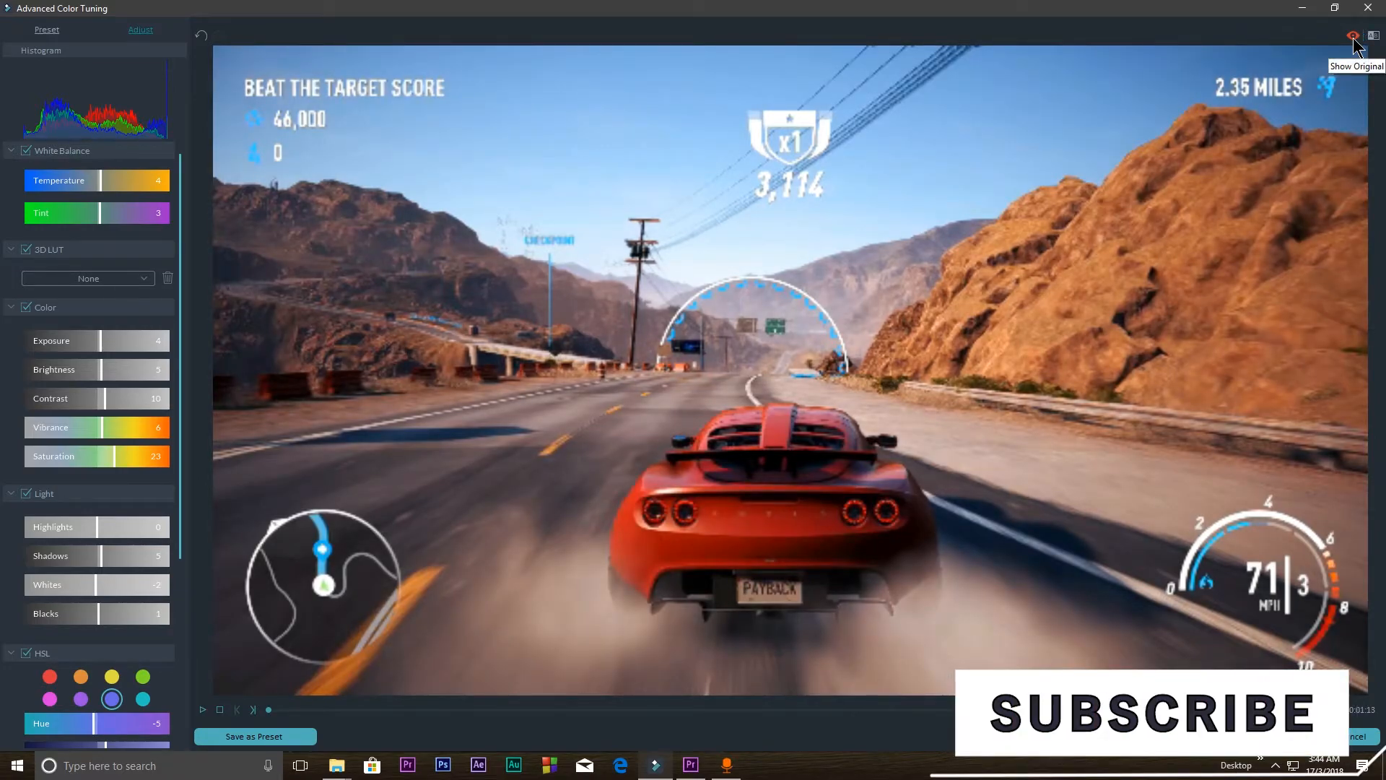
Flip repeatedly between the graded and original picture on the clip's opening frame to judge the color difference
click(1355, 41)
click(1355, 39)
click(1355, 39)
click(1355, 39)
click(1354, 39)
click(1355, 39)
click(1355, 39)
click(1355, 39)
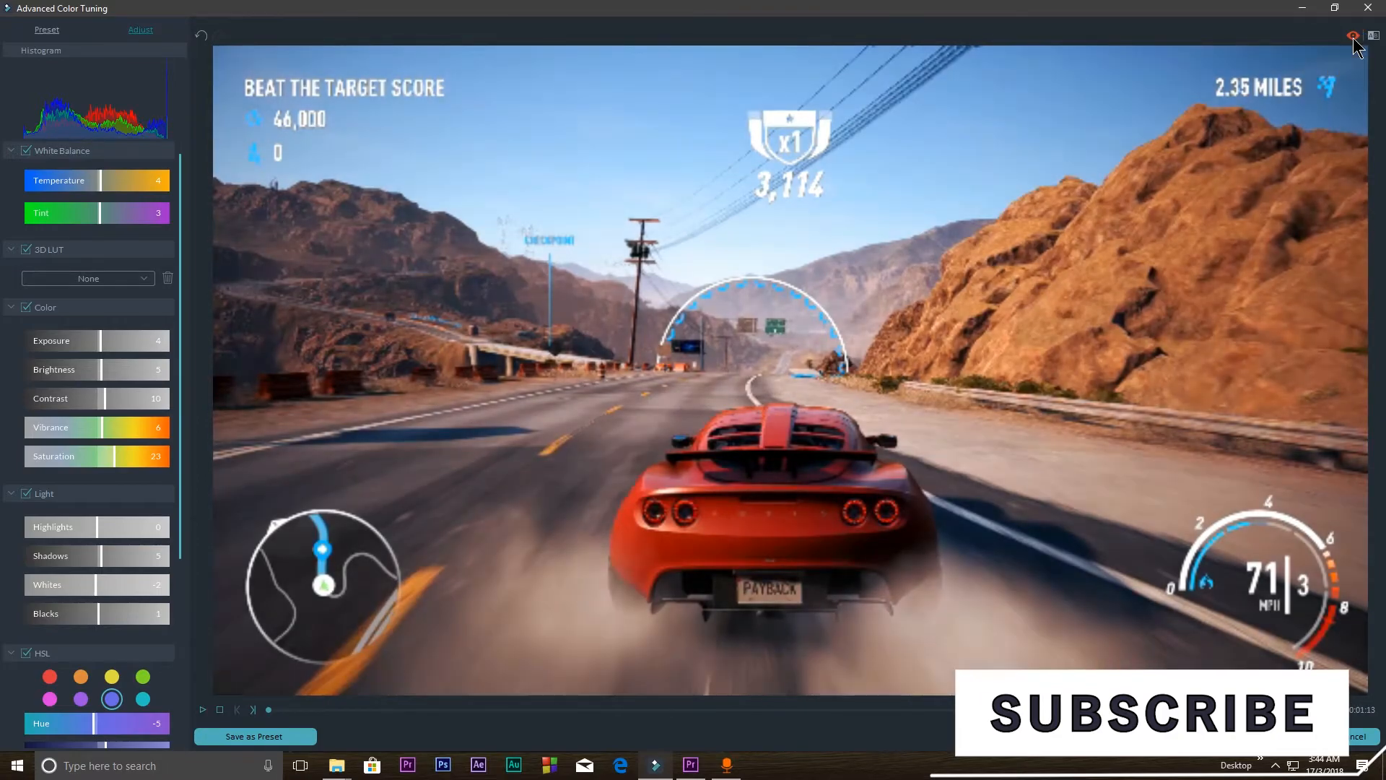
Play the clip in the color tuning preview and compare it with the original, using the Side by Side View
click(202, 711)
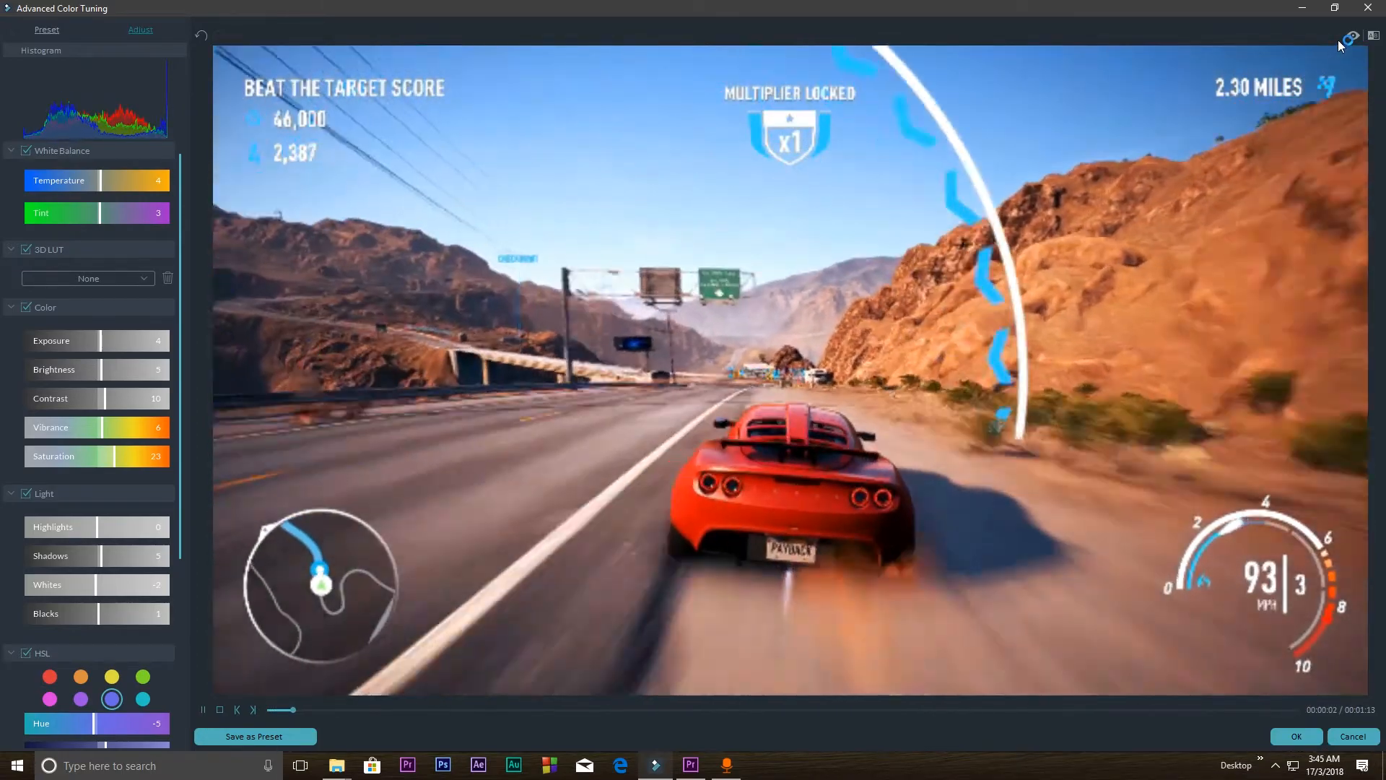
click(1347, 37)
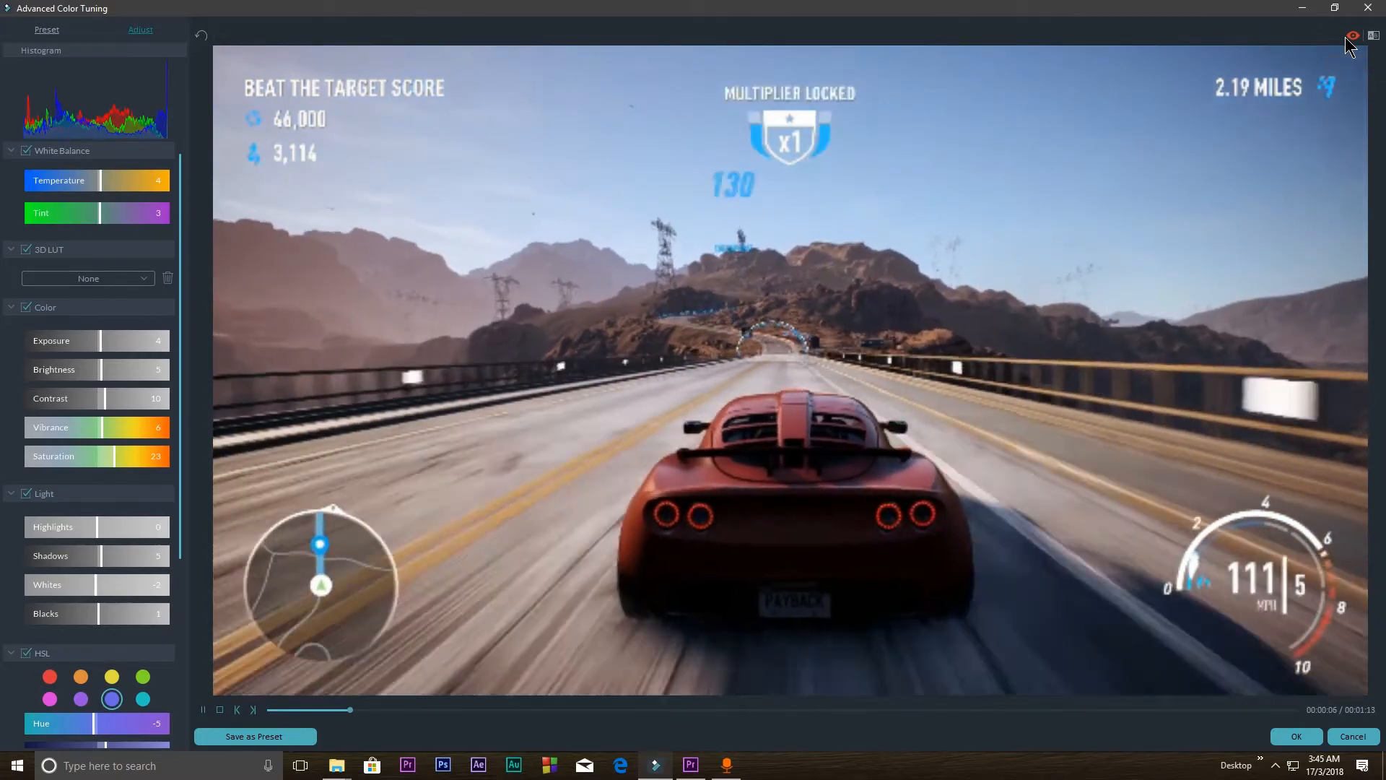
click(1373, 35)
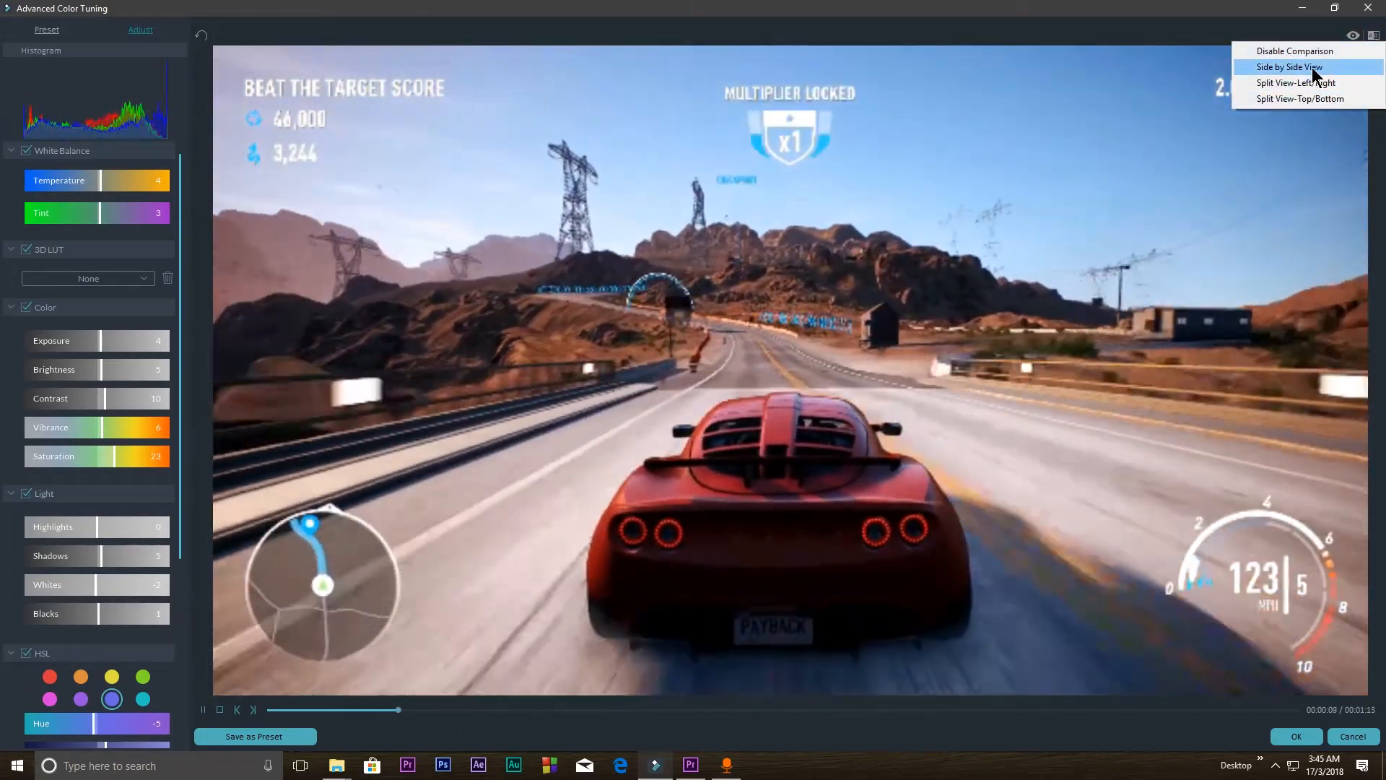
click(1311, 67)
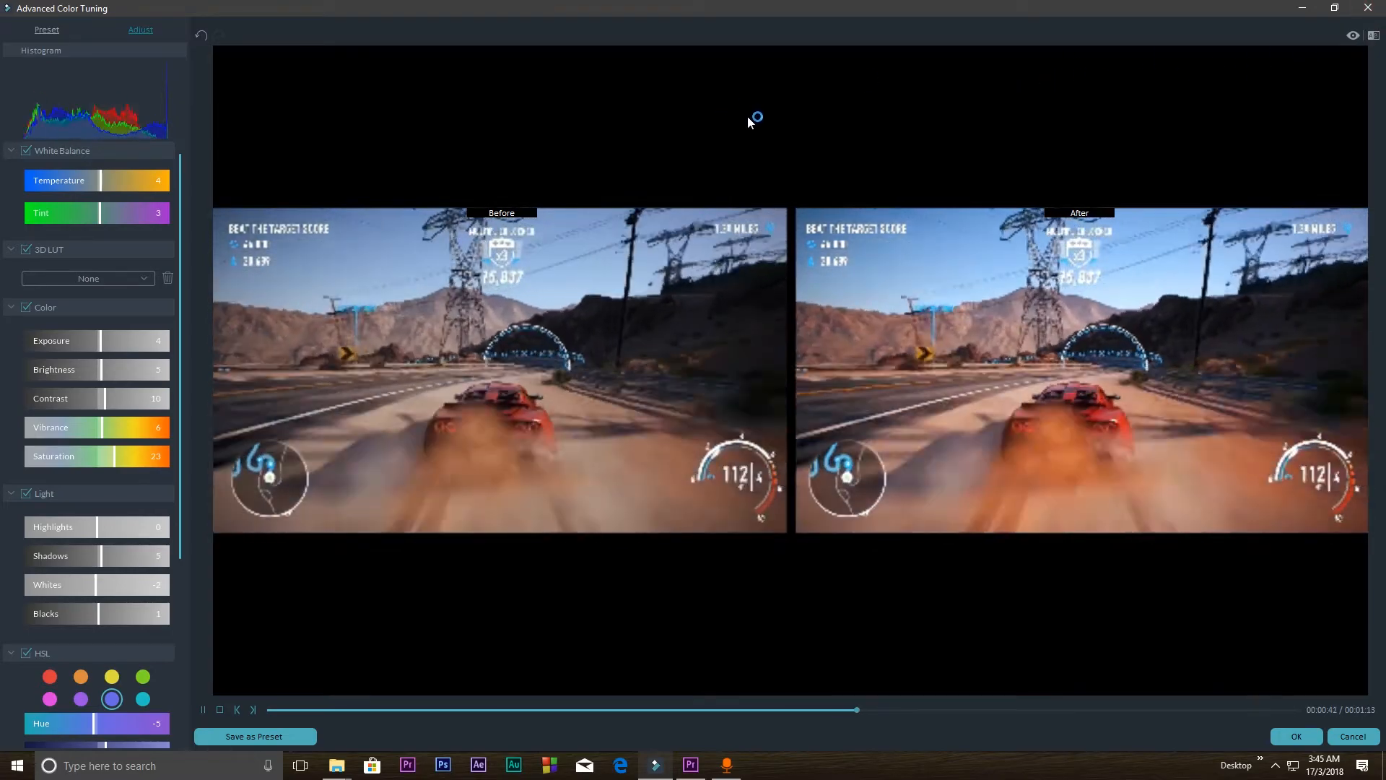
Save the grade as a custom preset named "demo color" and apply the color tuning to the clip
click(258, 738)
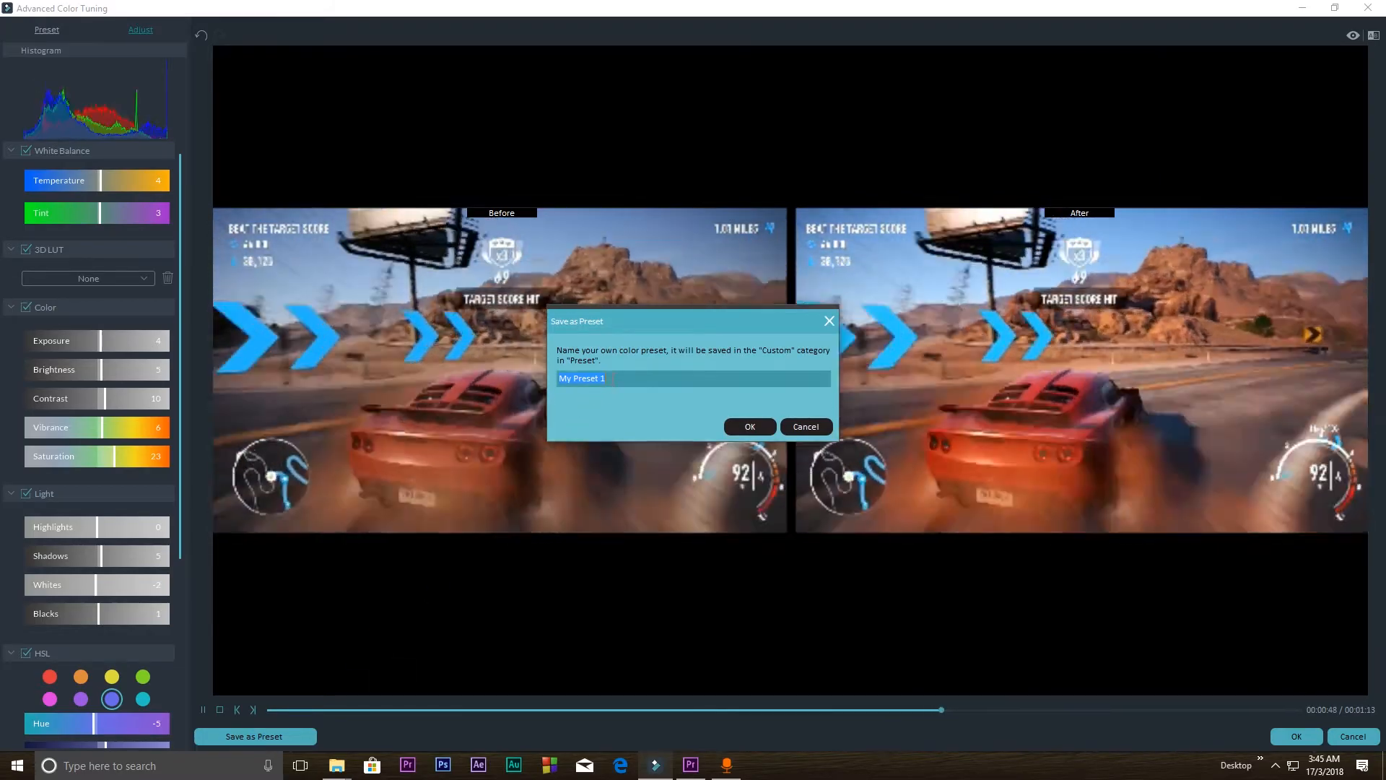
text(de)
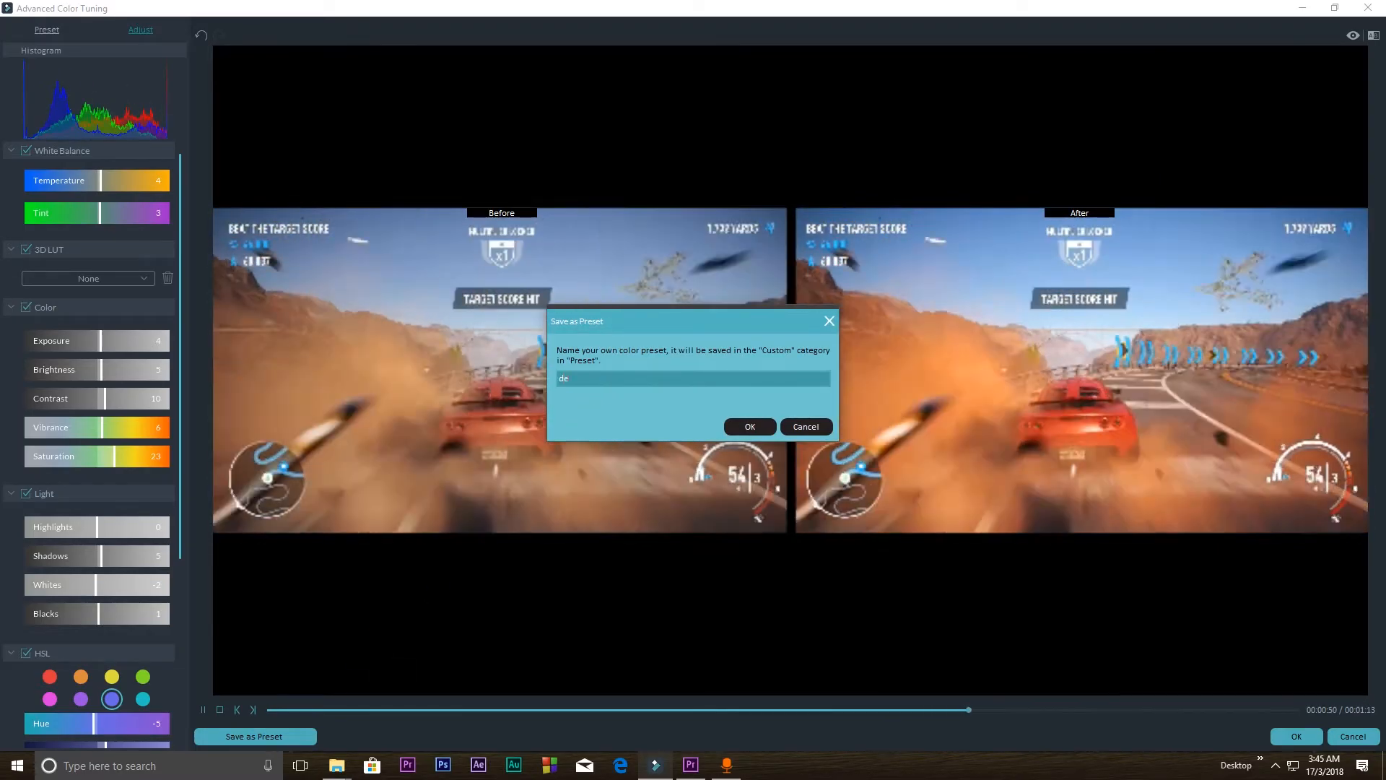
text(mo col)
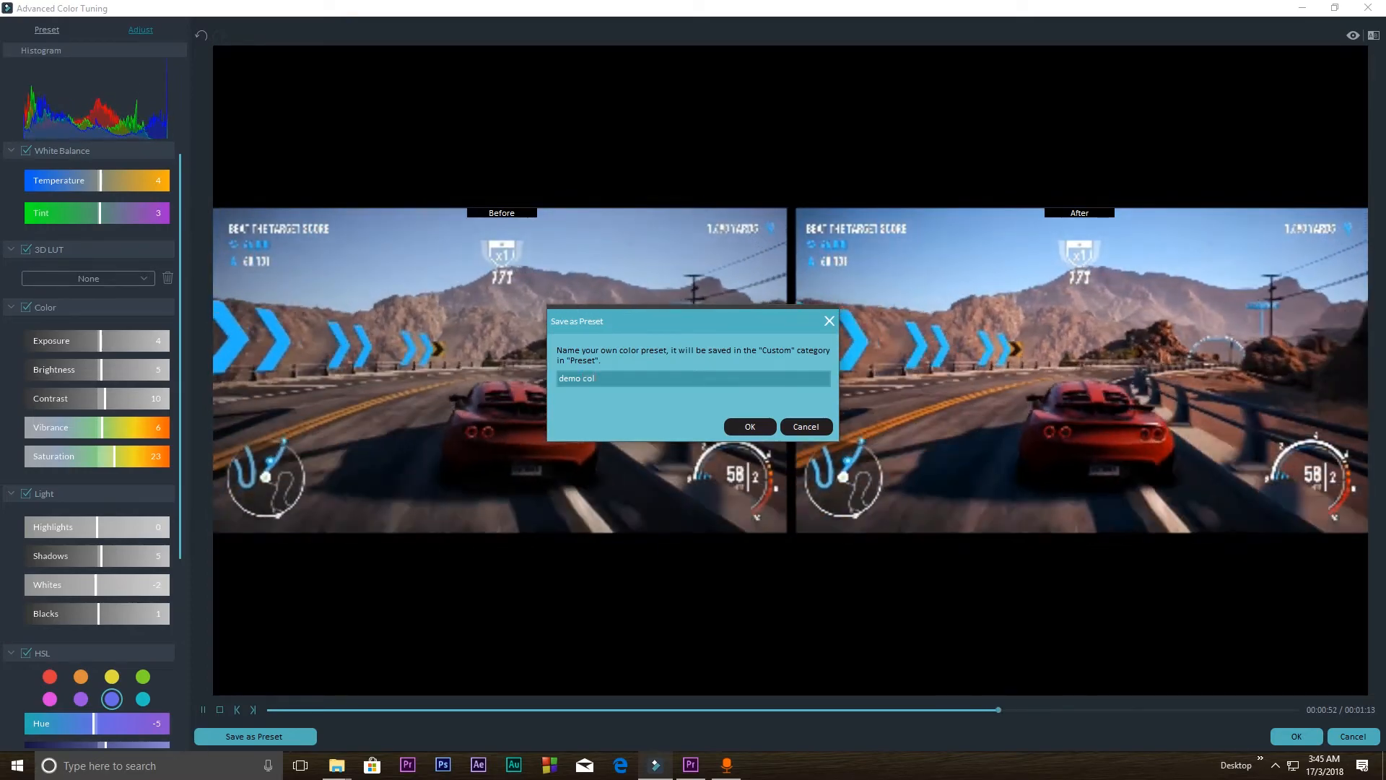
text(or)
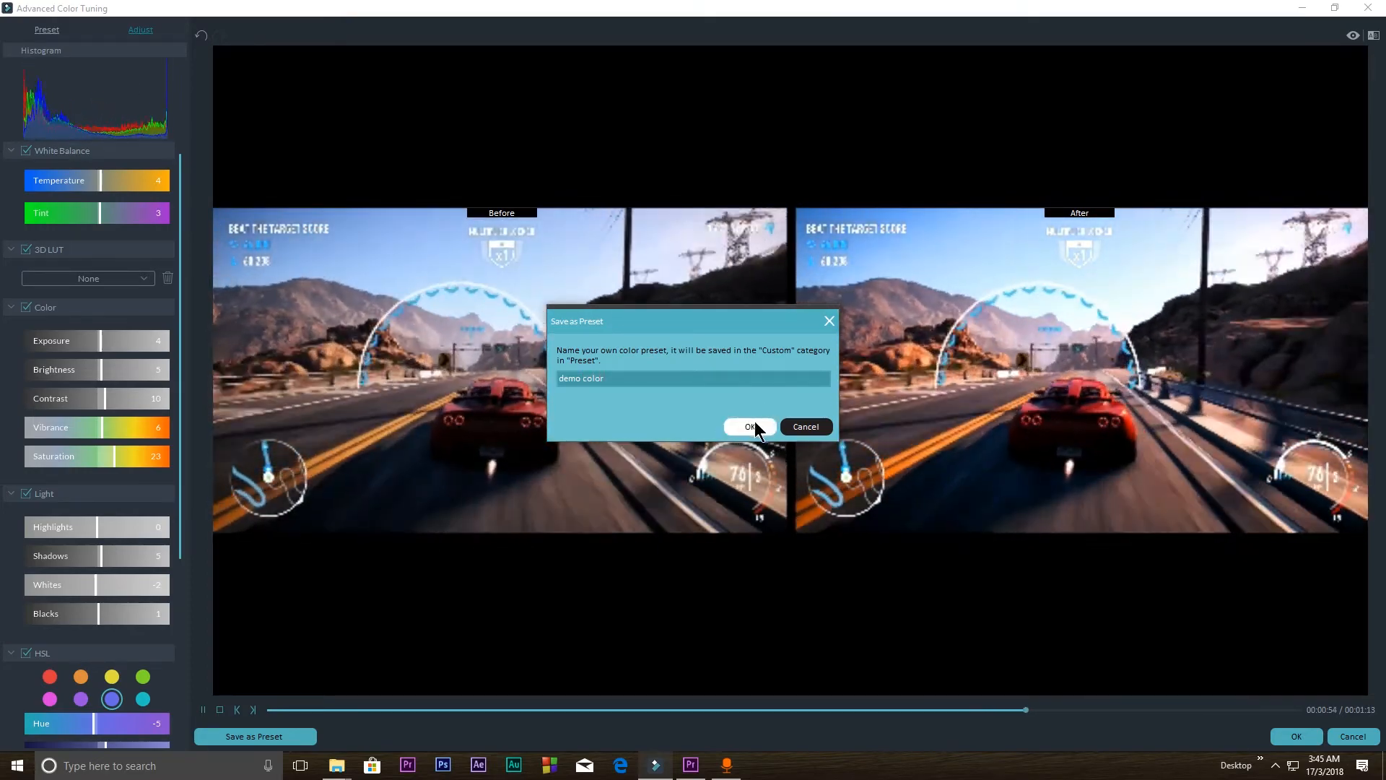
click(750, 425)
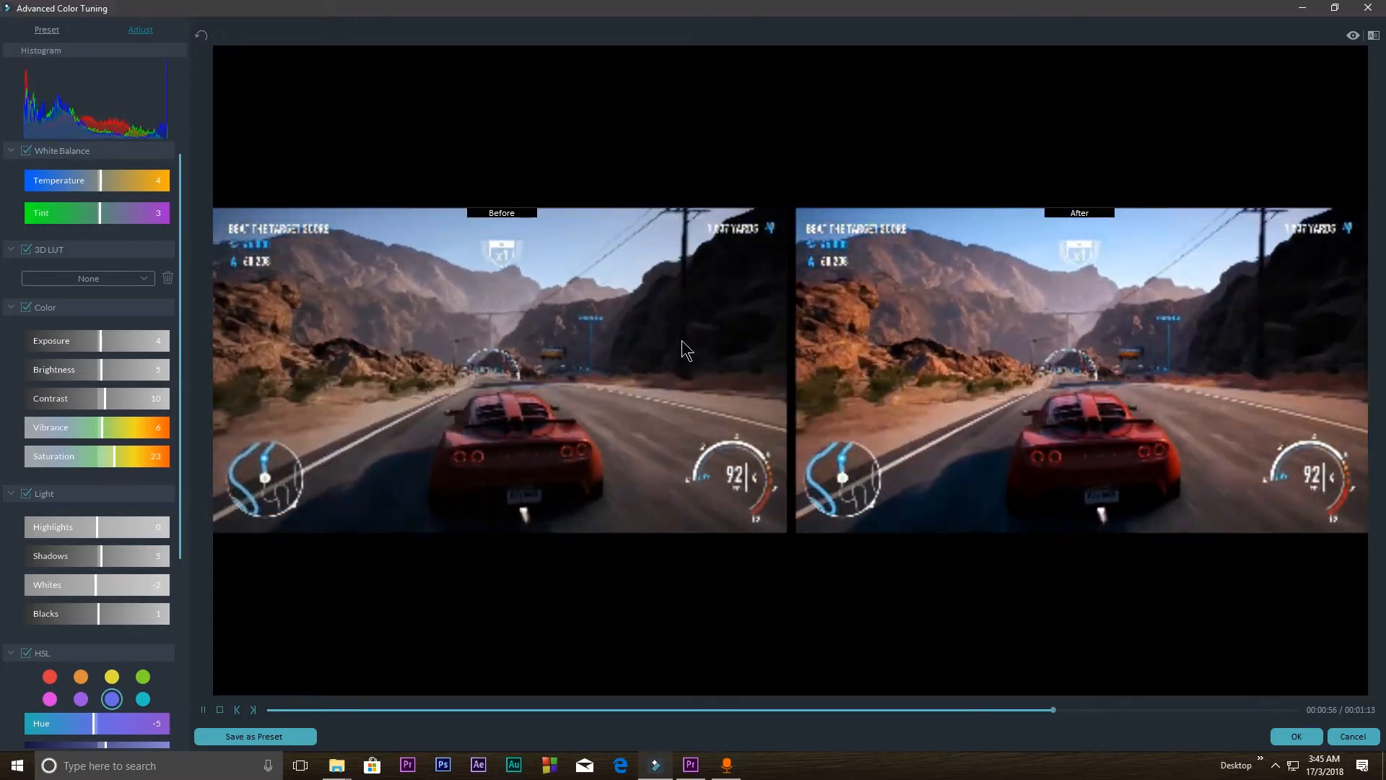
click(1306, 737)
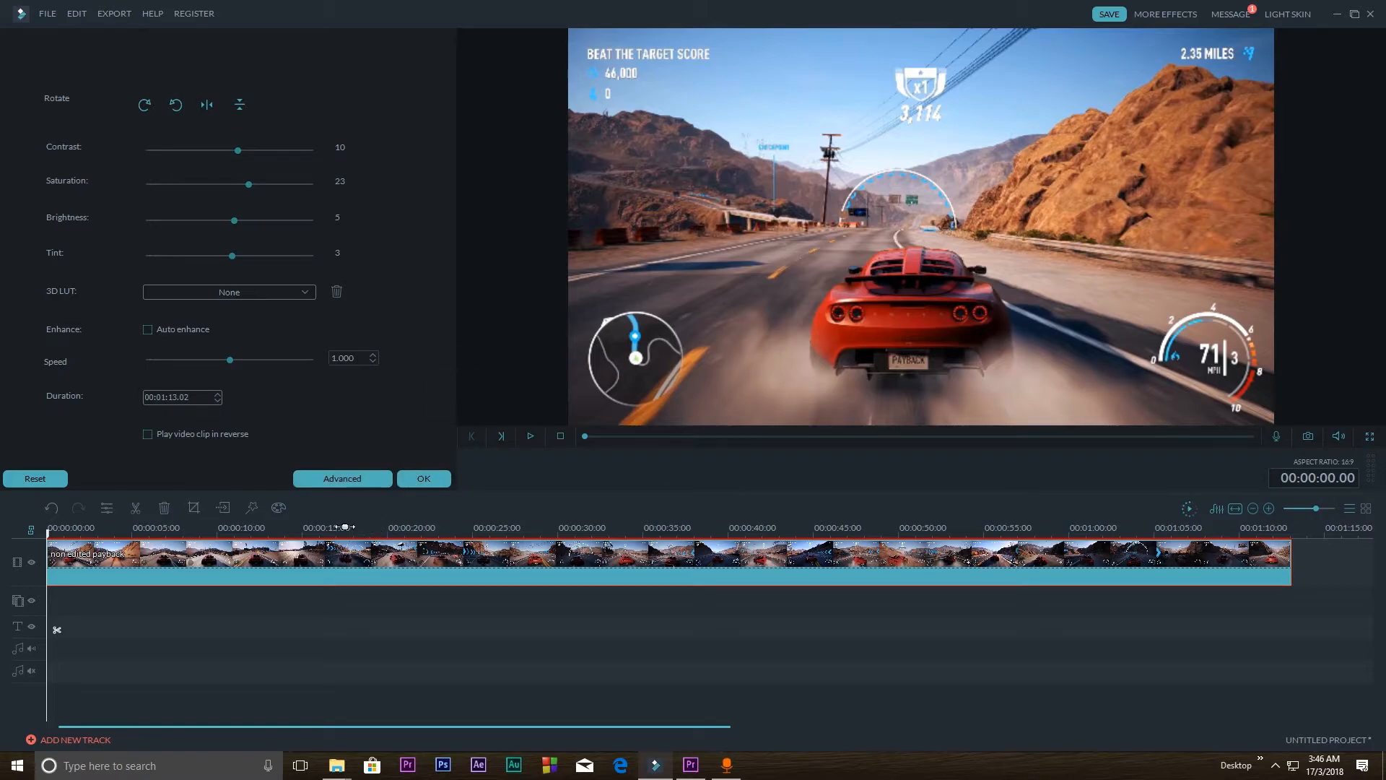
Reopen the clip's advanced color tuning and choose the custom preset "demo color", also trying "My Preset 1" for comparison
click(353, 481)
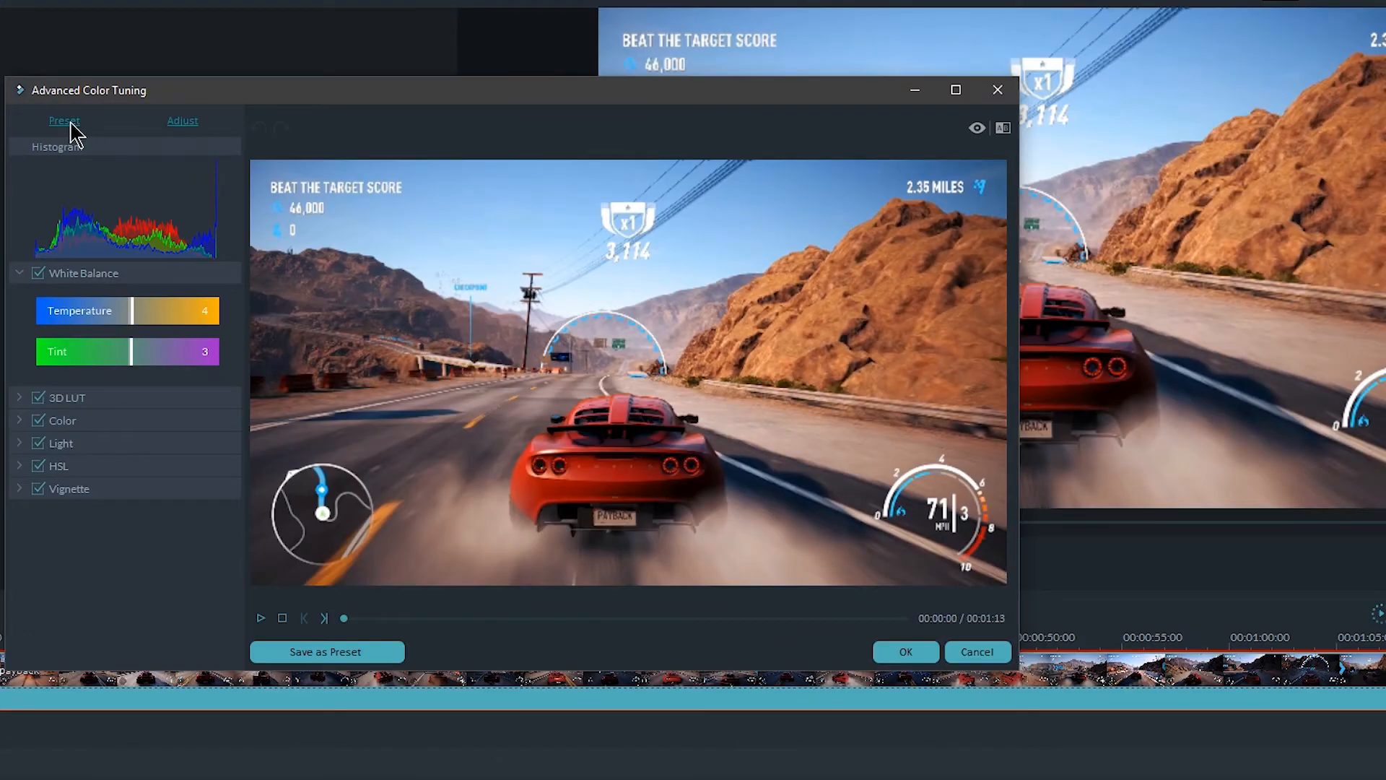
click(64, 121)
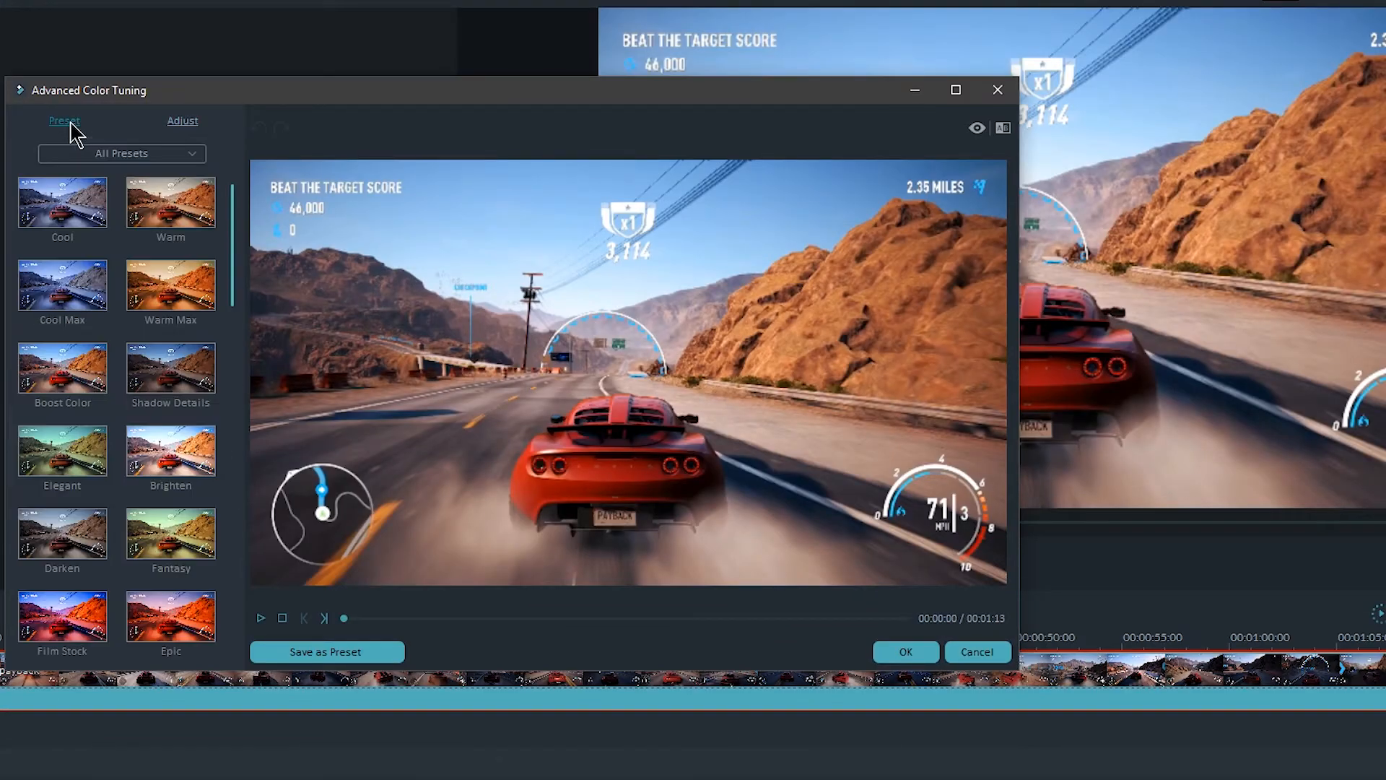
click(124, 151)
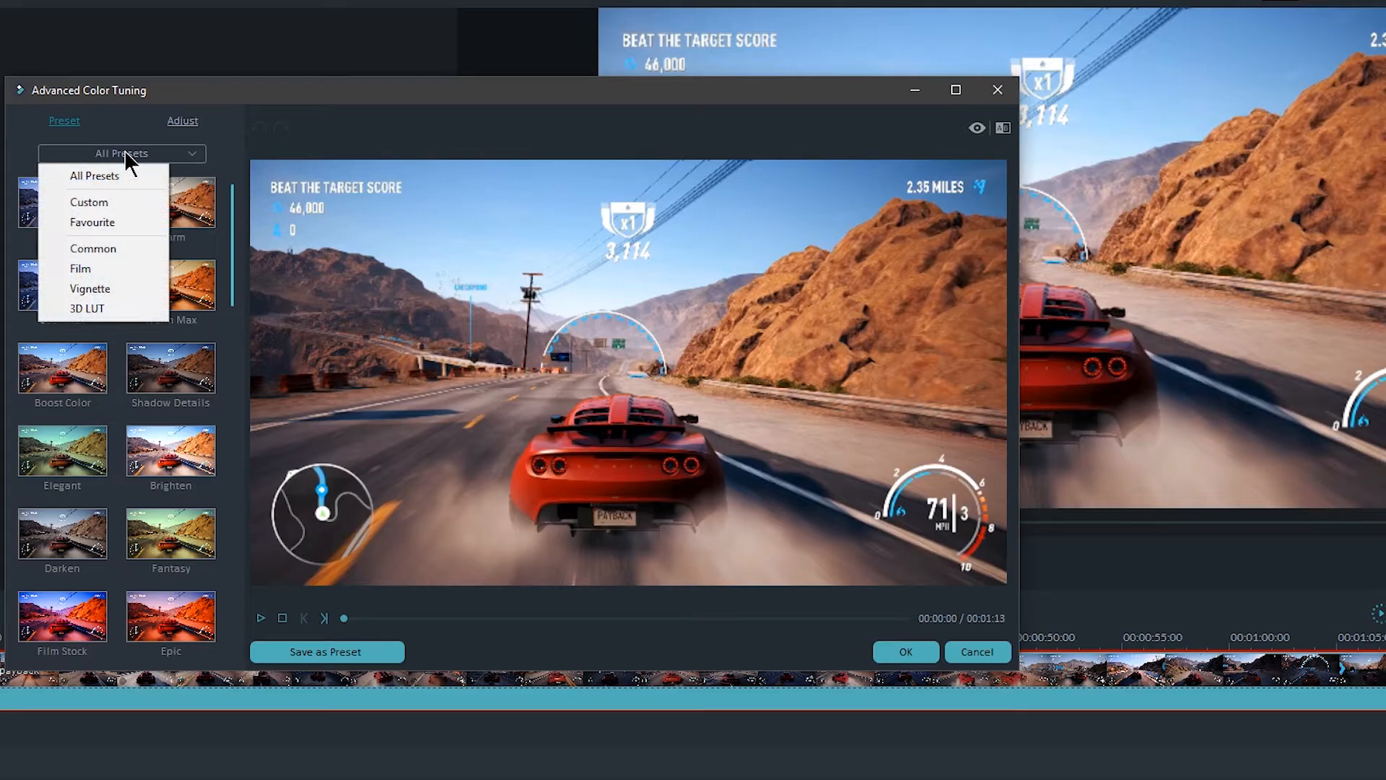
click(103, 202)
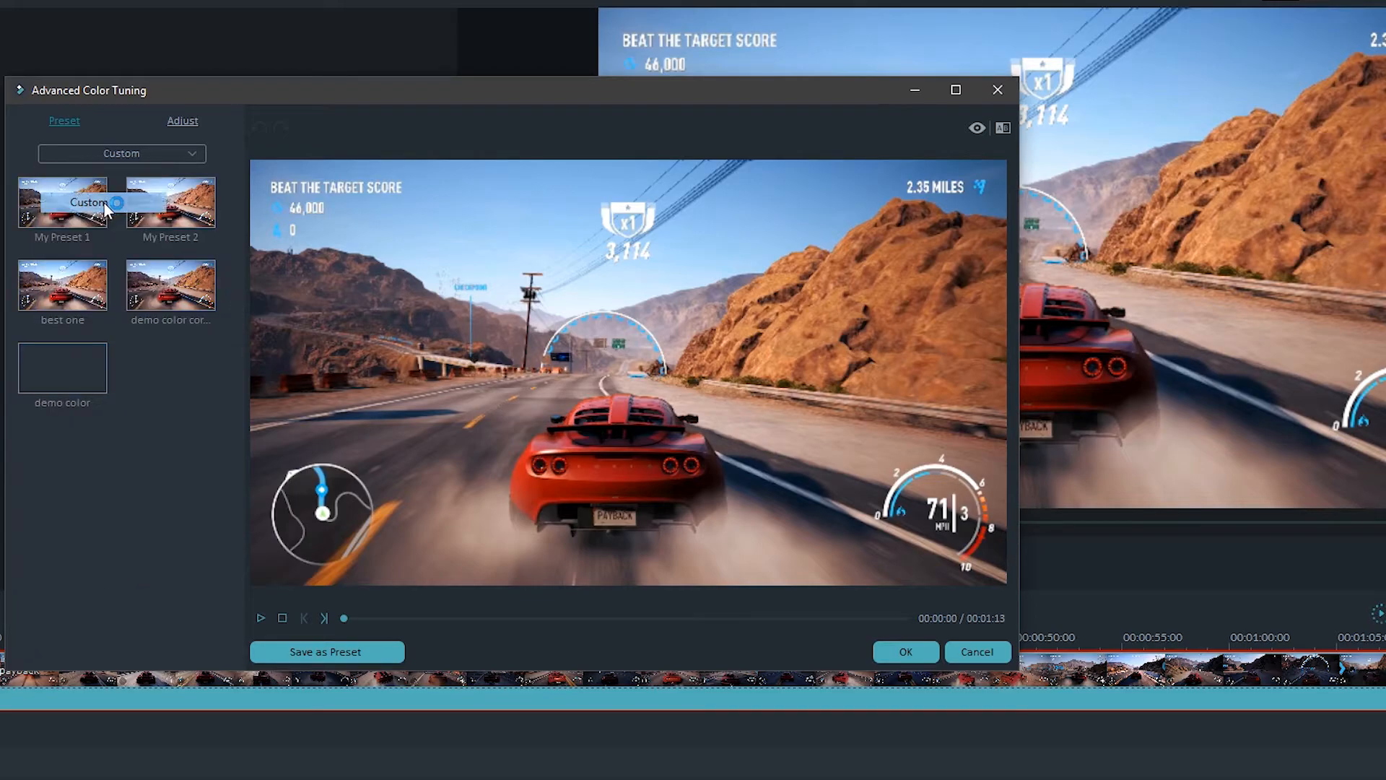
double_click(63, 370)
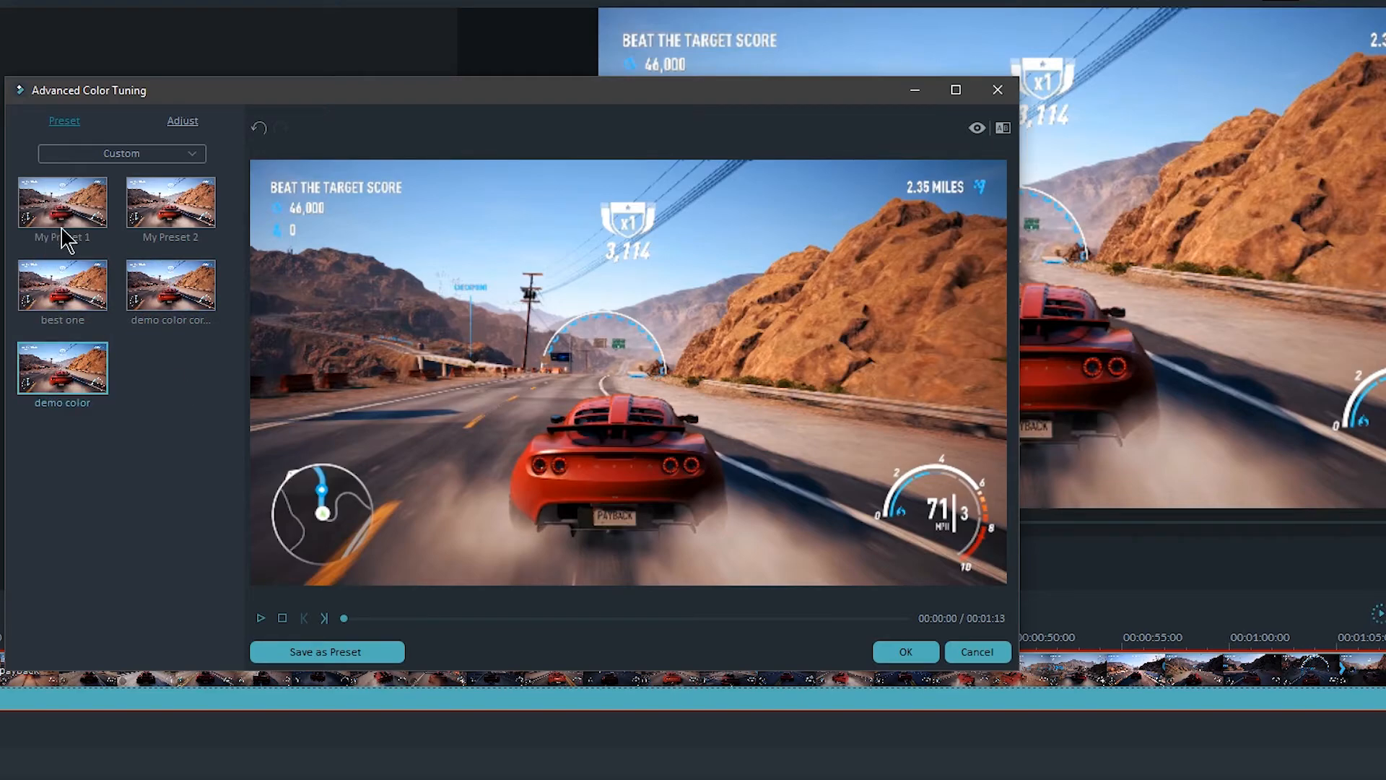
click(61, 204)
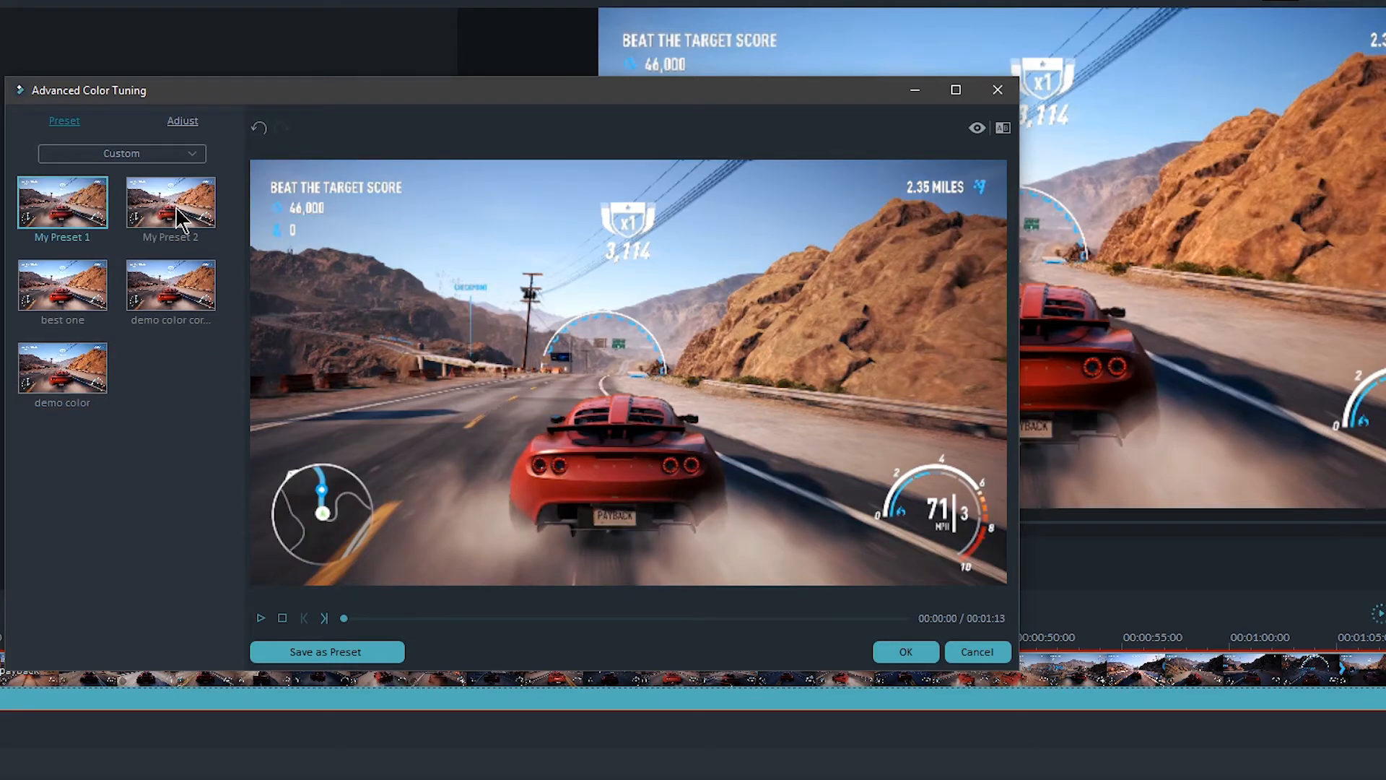
double_click(80, 371)
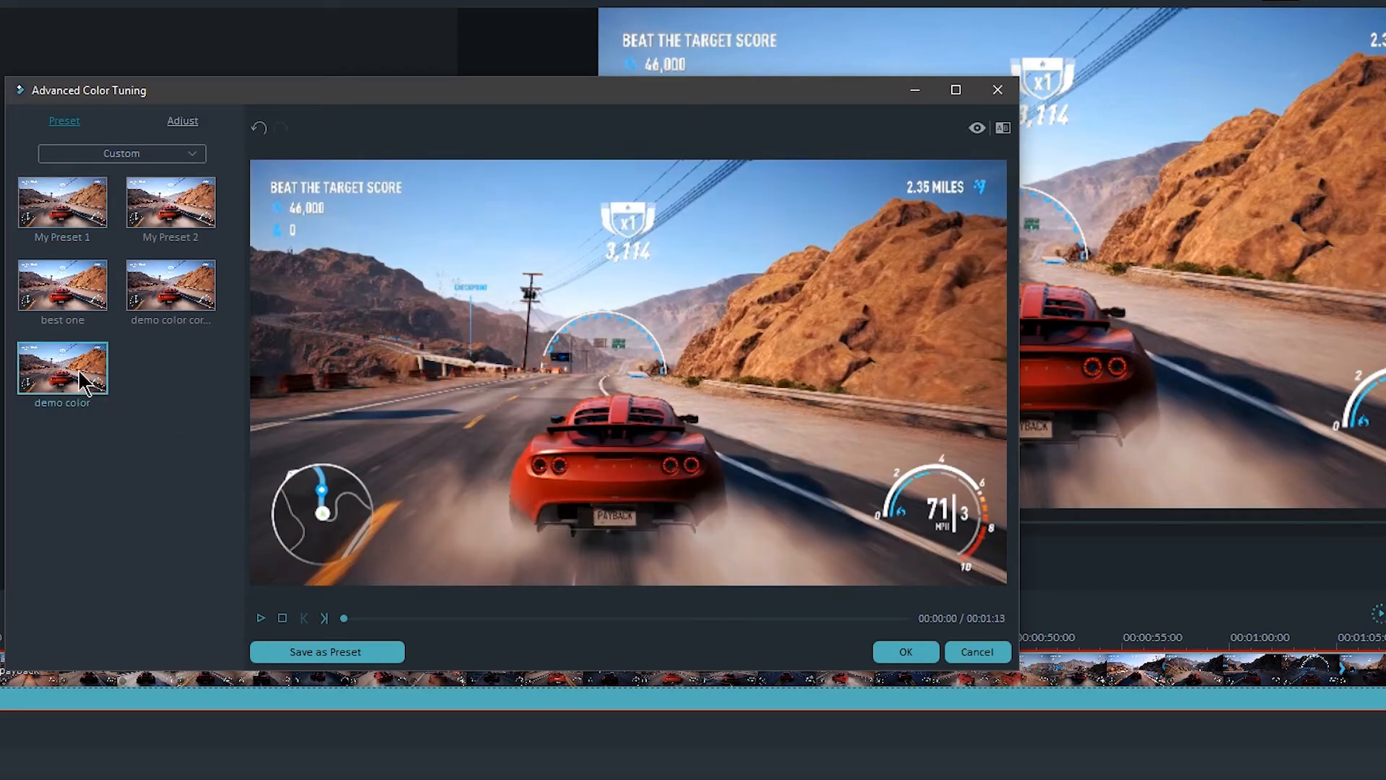
double_click(875, 87)
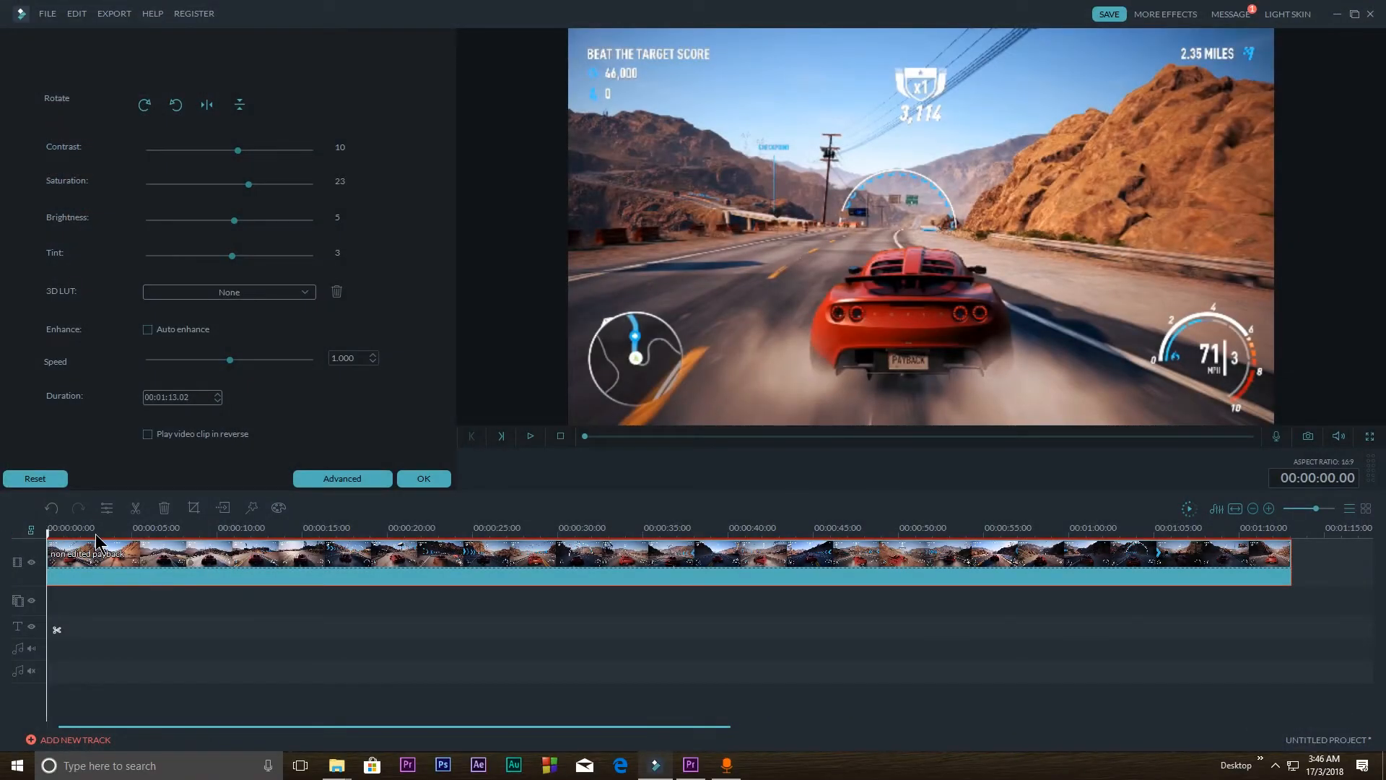
Play the first three seconds of the graded clip, return the playhead to the start and close the clip's edit settings
key(space)
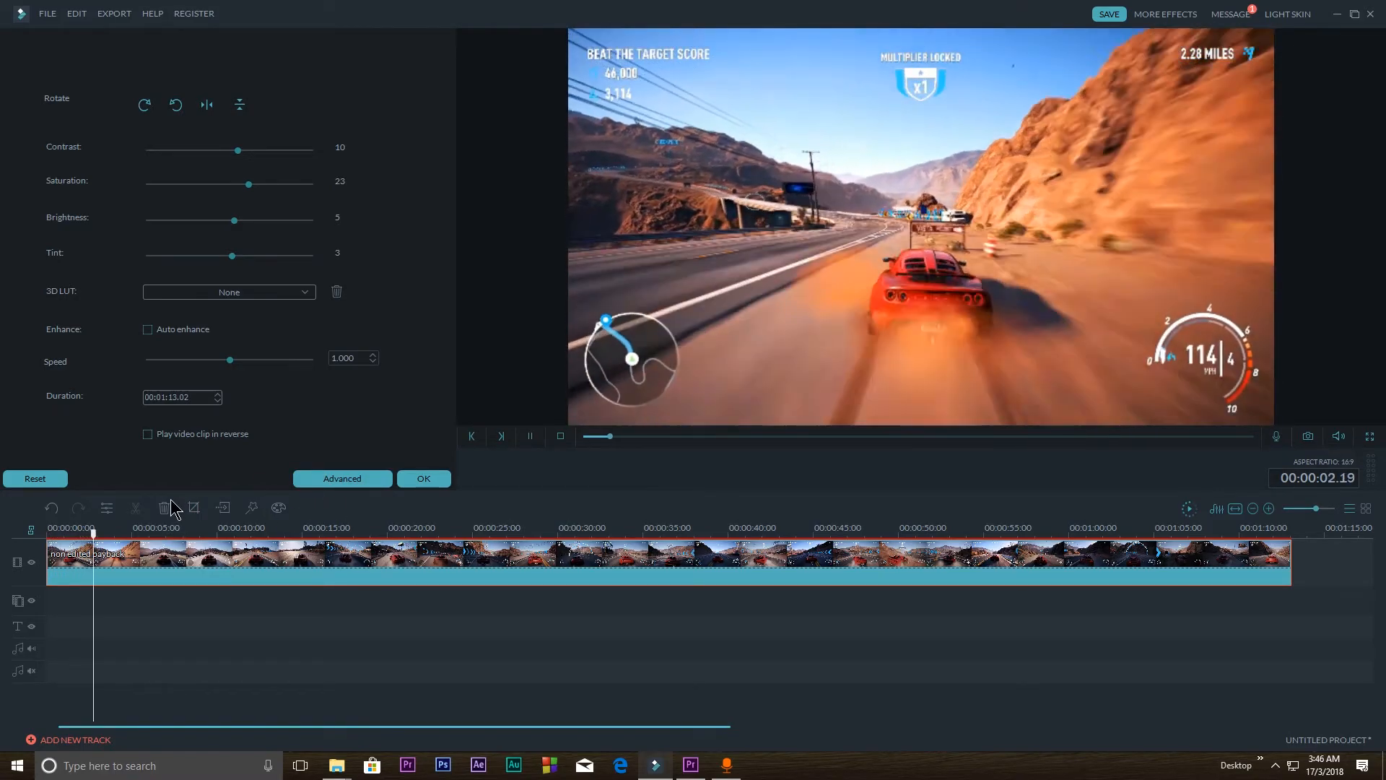
key(space)
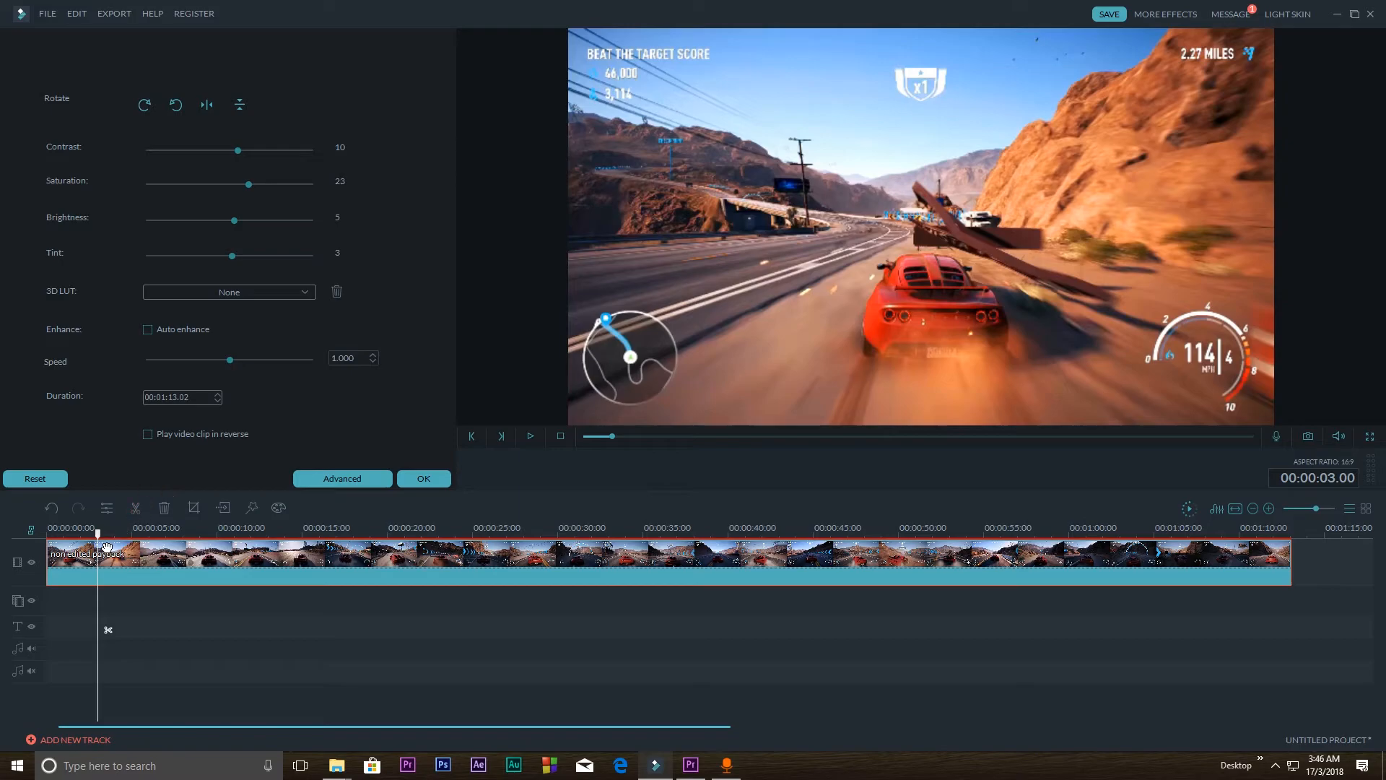
drag(97, 536, 1, 533)
click(424, 479)
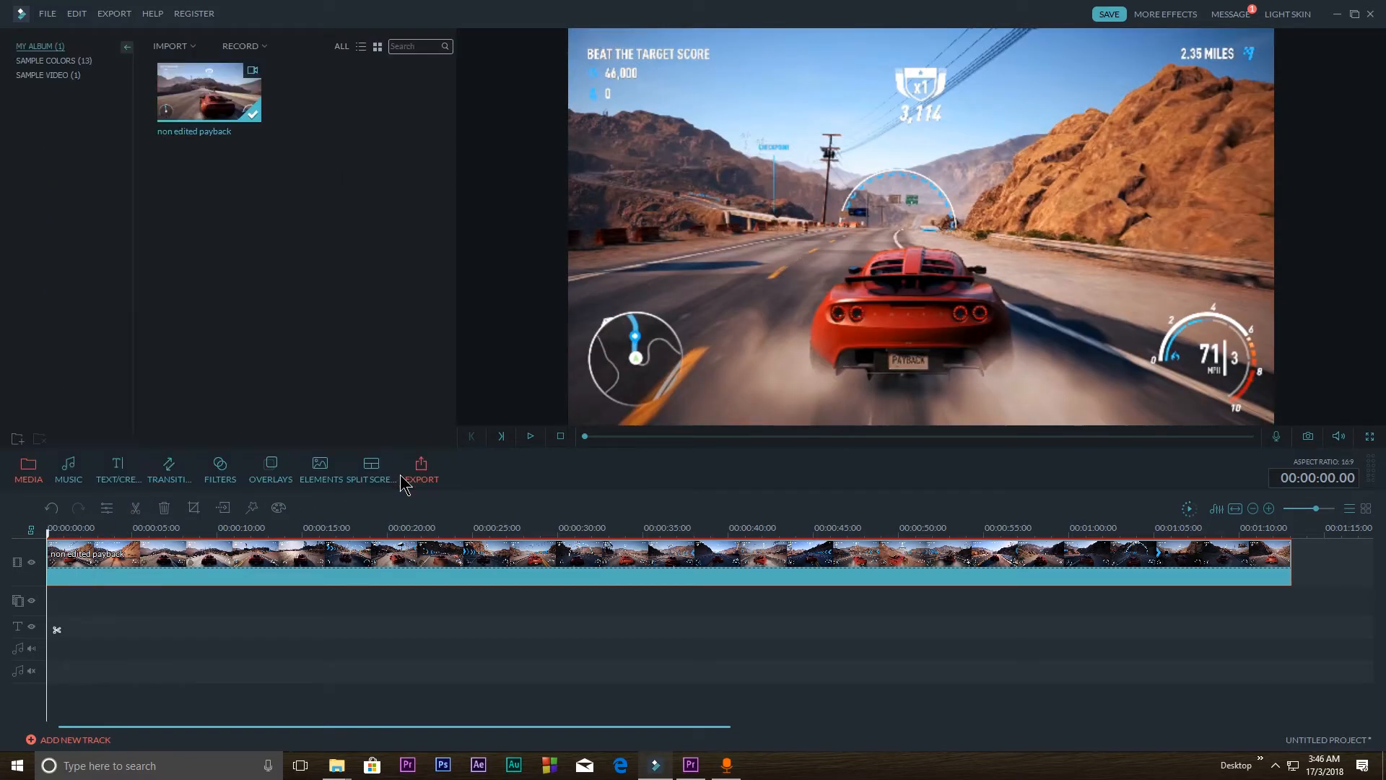
Set up an MP4 export named "demo color1" with the Desktop as its save folder
click(426, 473)
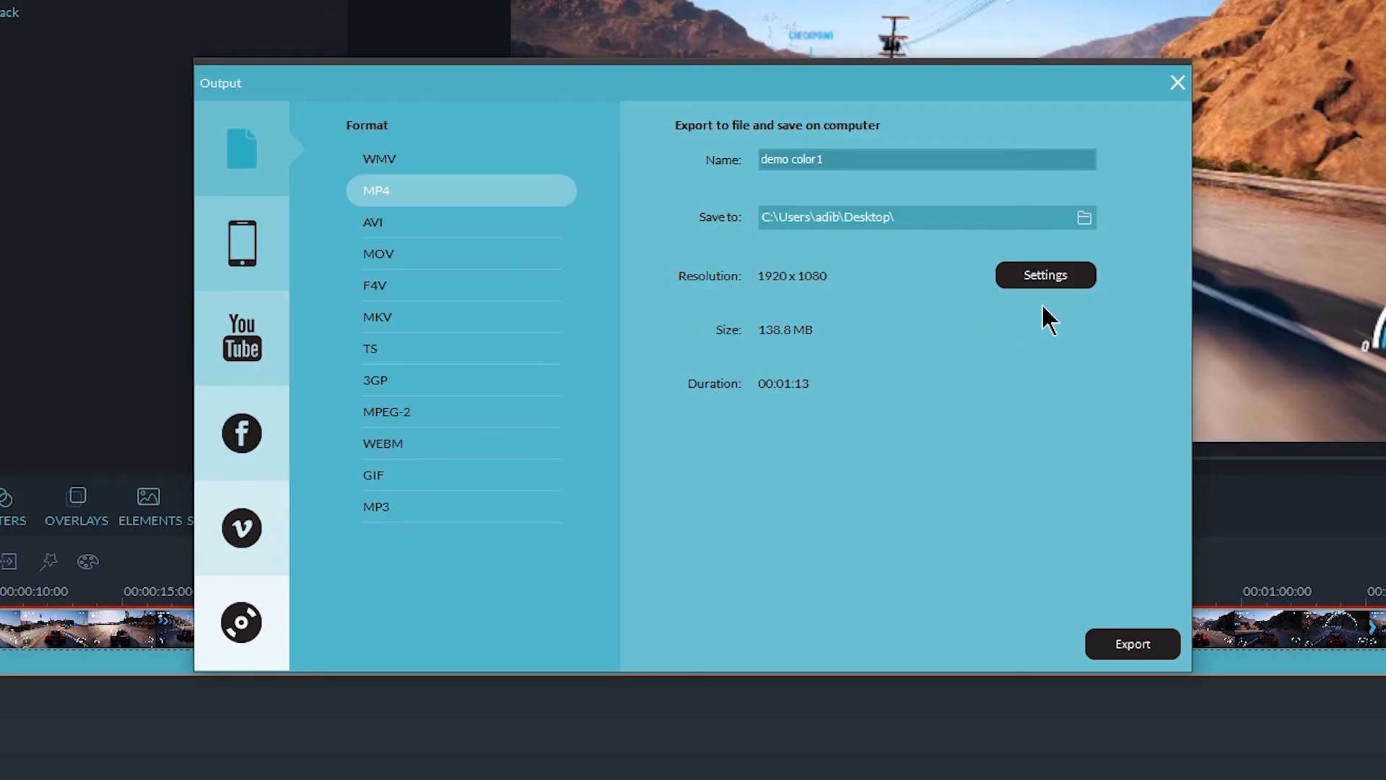
click(1084, 217)
click(589, 301)
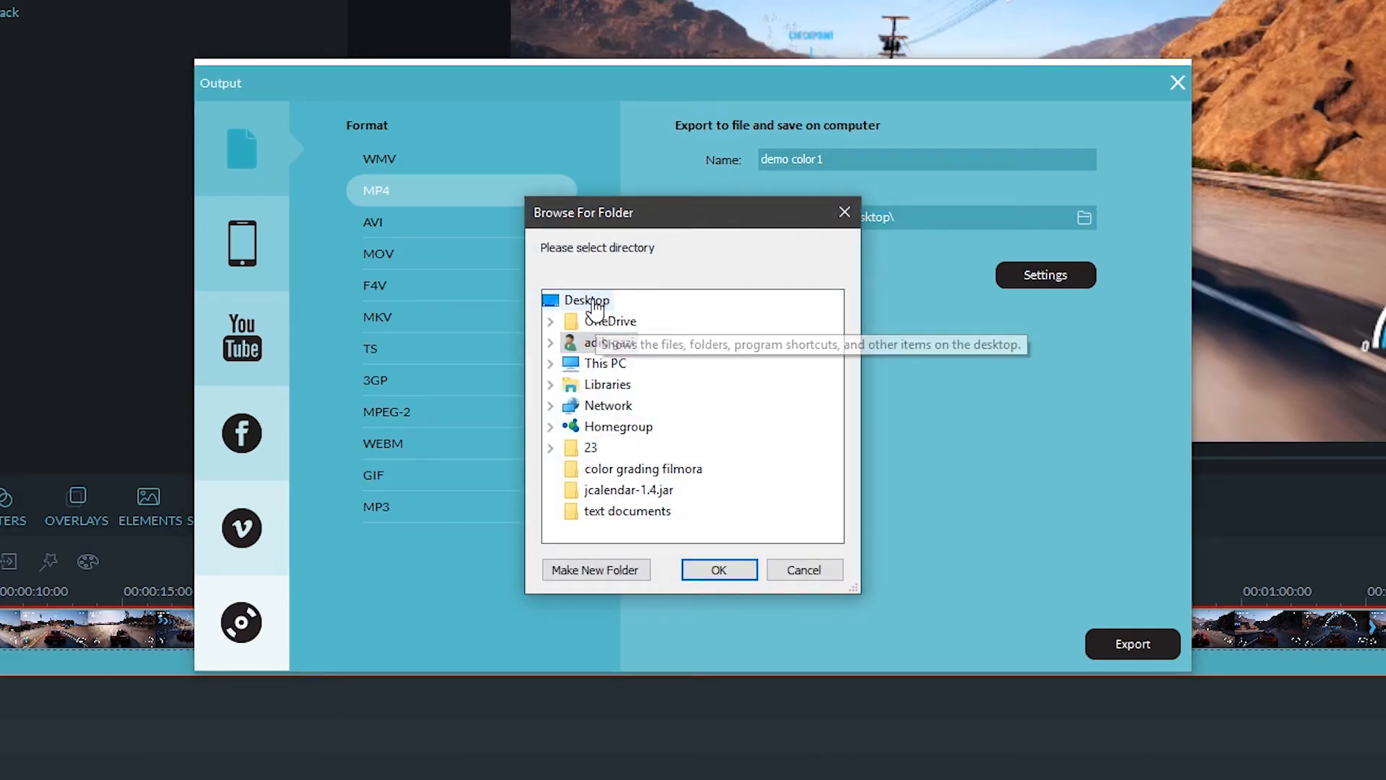
click(719, 570)
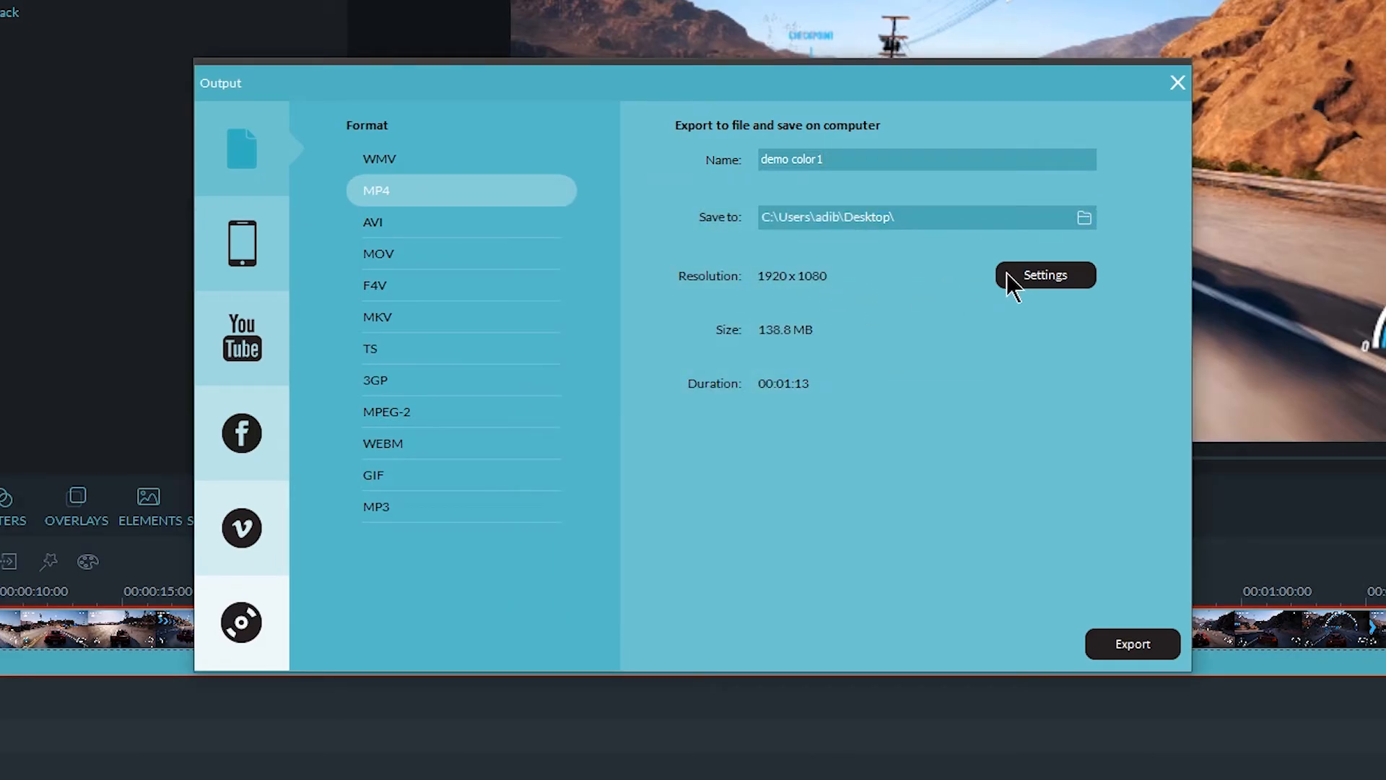
Open the MP4 export settings and choose H.264 (HD Optimized) as the video encoder
click(1019, 281)
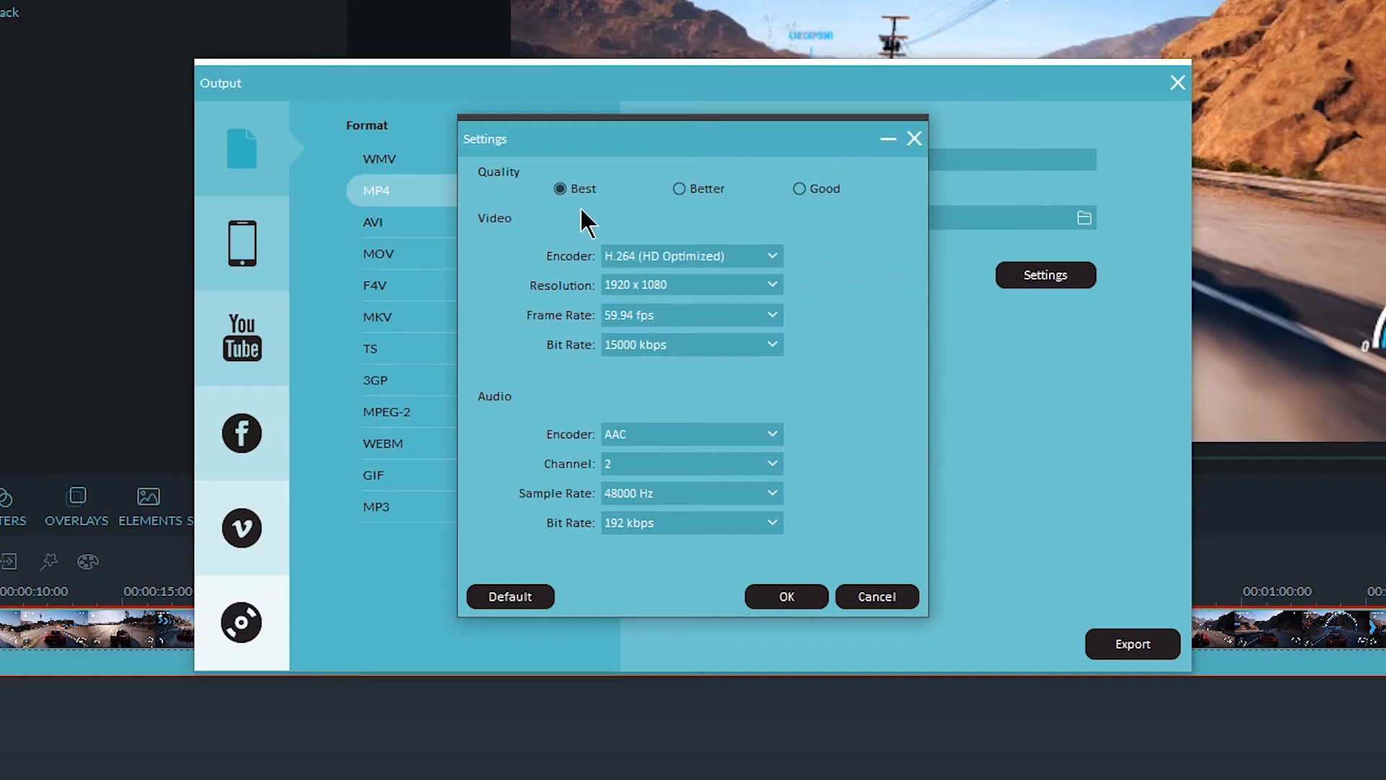
click(662, 257)
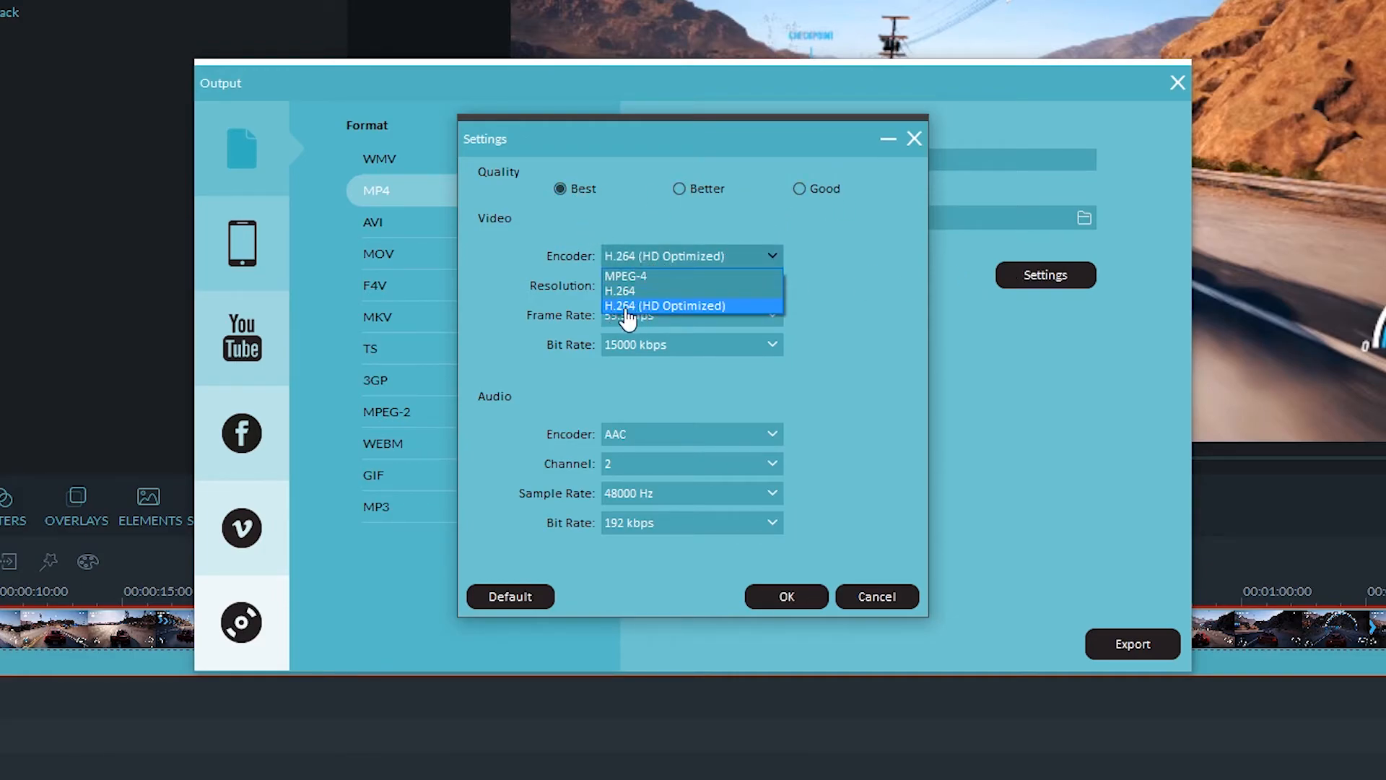
click(655, 309)
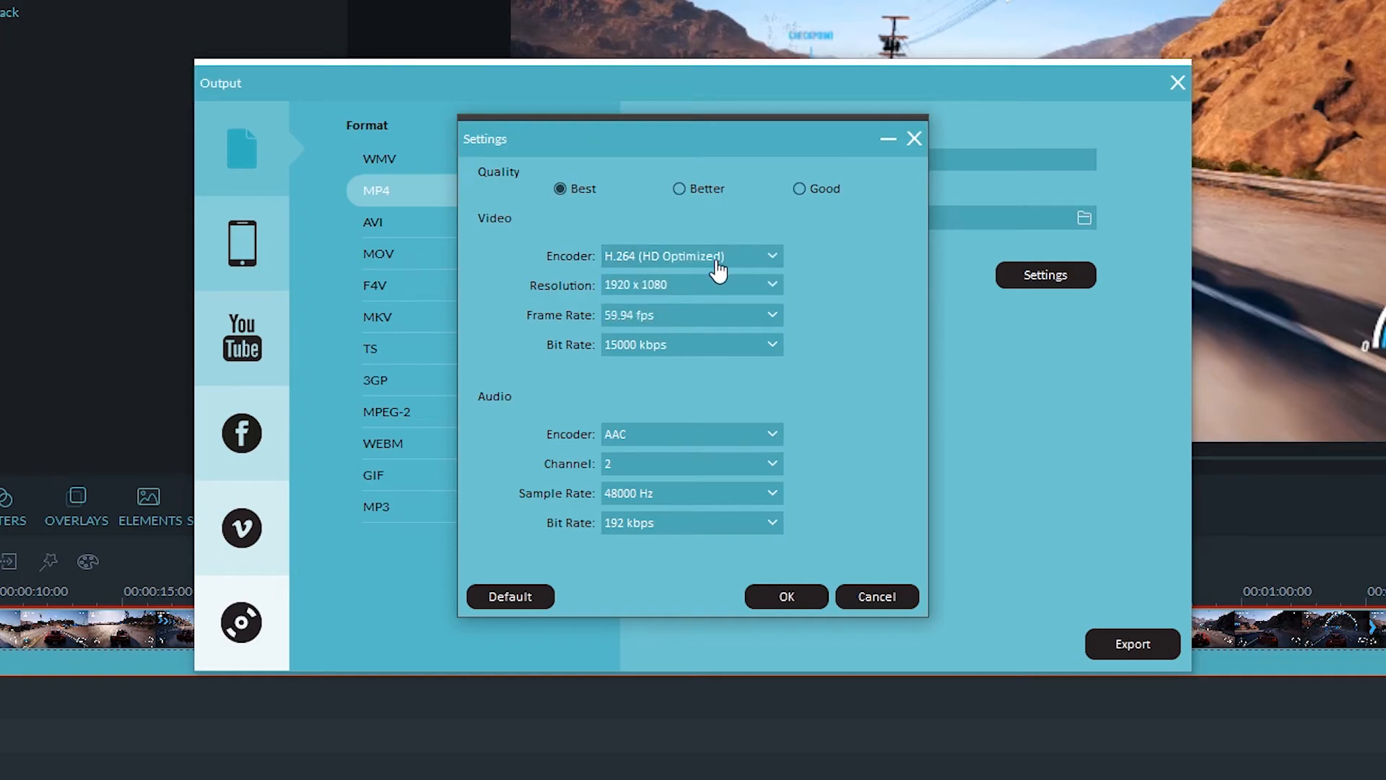
Review the available export resolutions and frame rates, keeping 1920 x 1080 and 59.94 fps
click(643, 289)
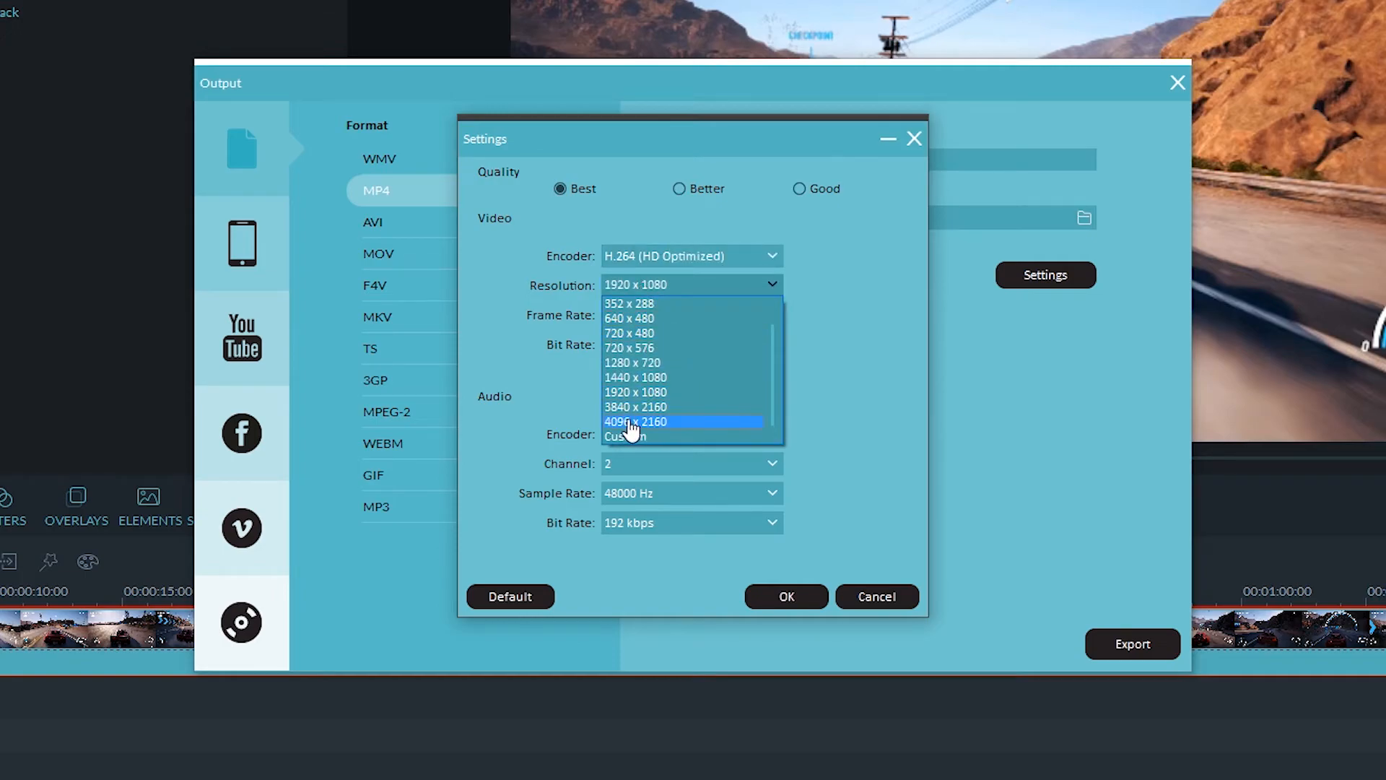
click(634, 289)
click(661, 289)
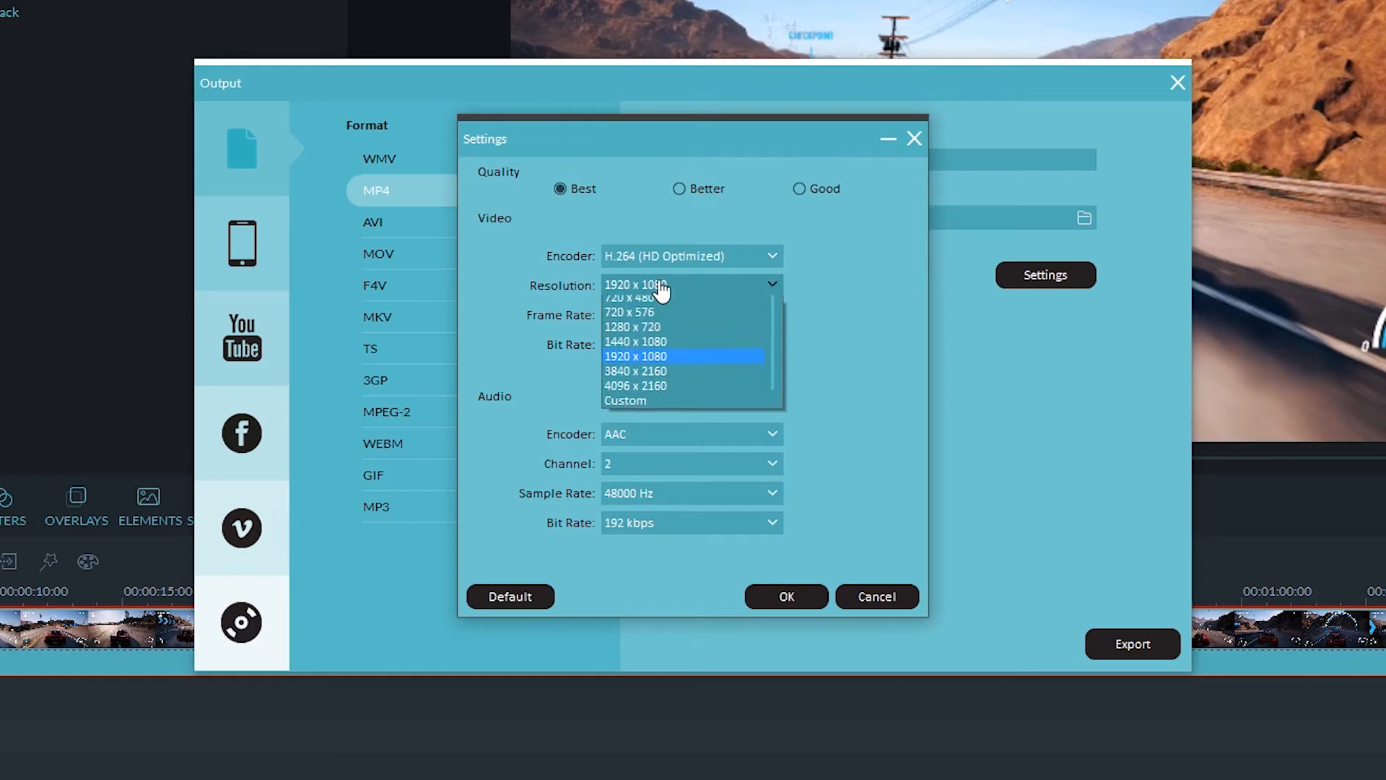
click(661, 290)
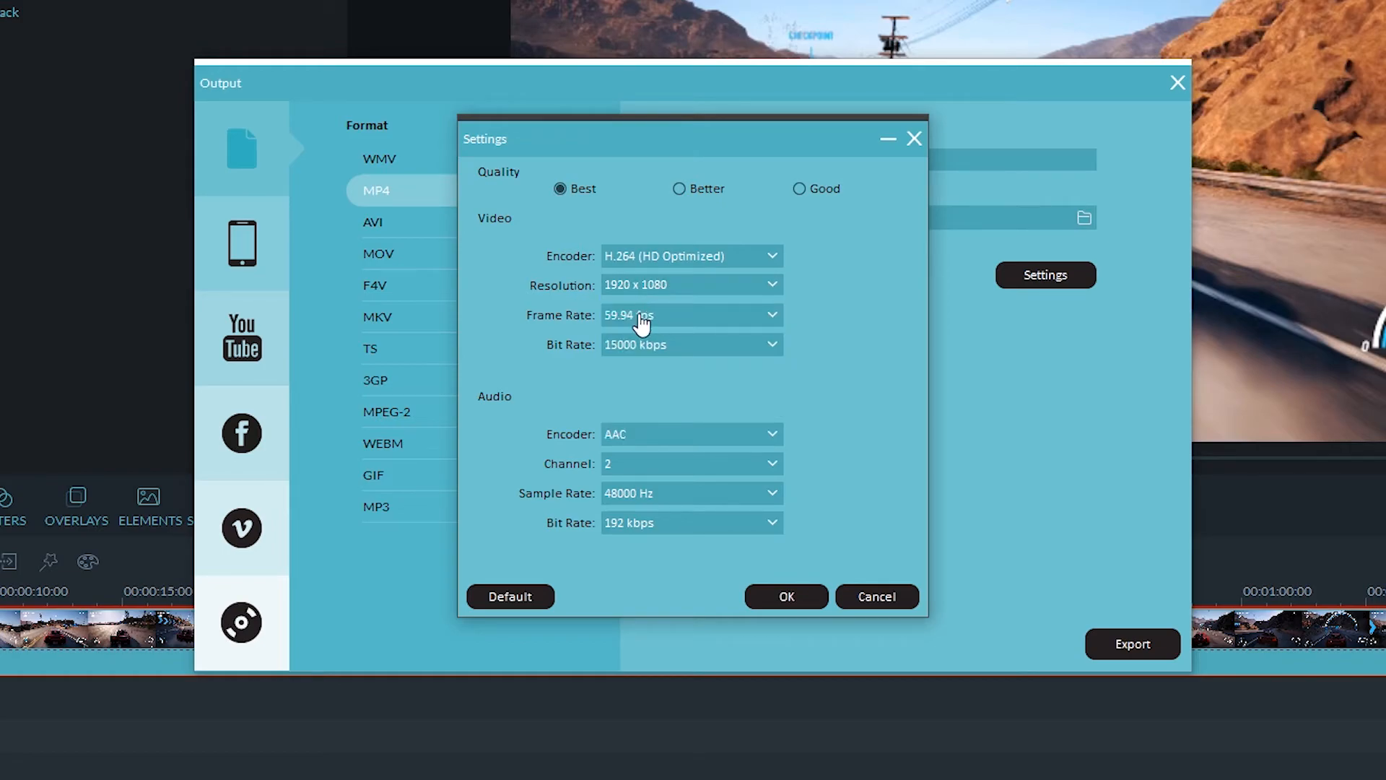
click(636, 289)
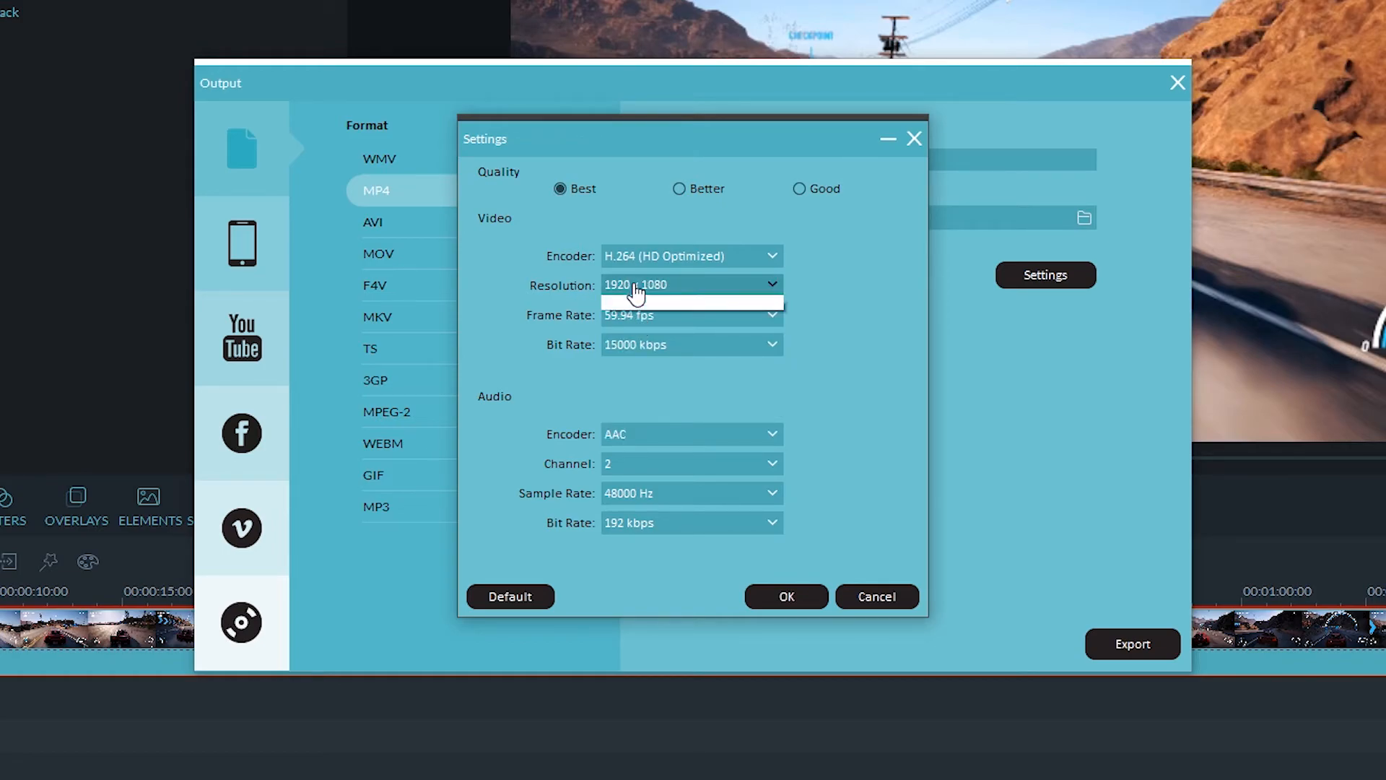
click(636, 290)
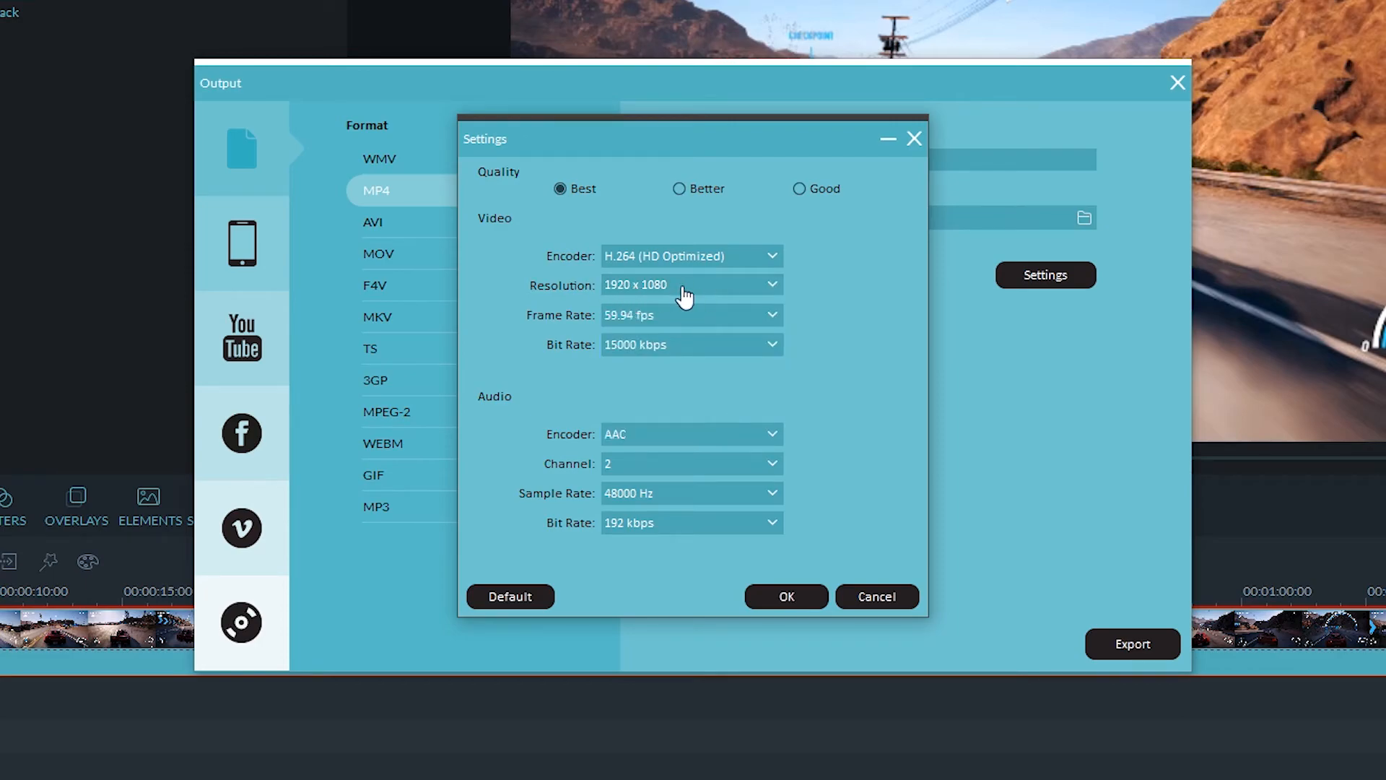
click(630, 318)
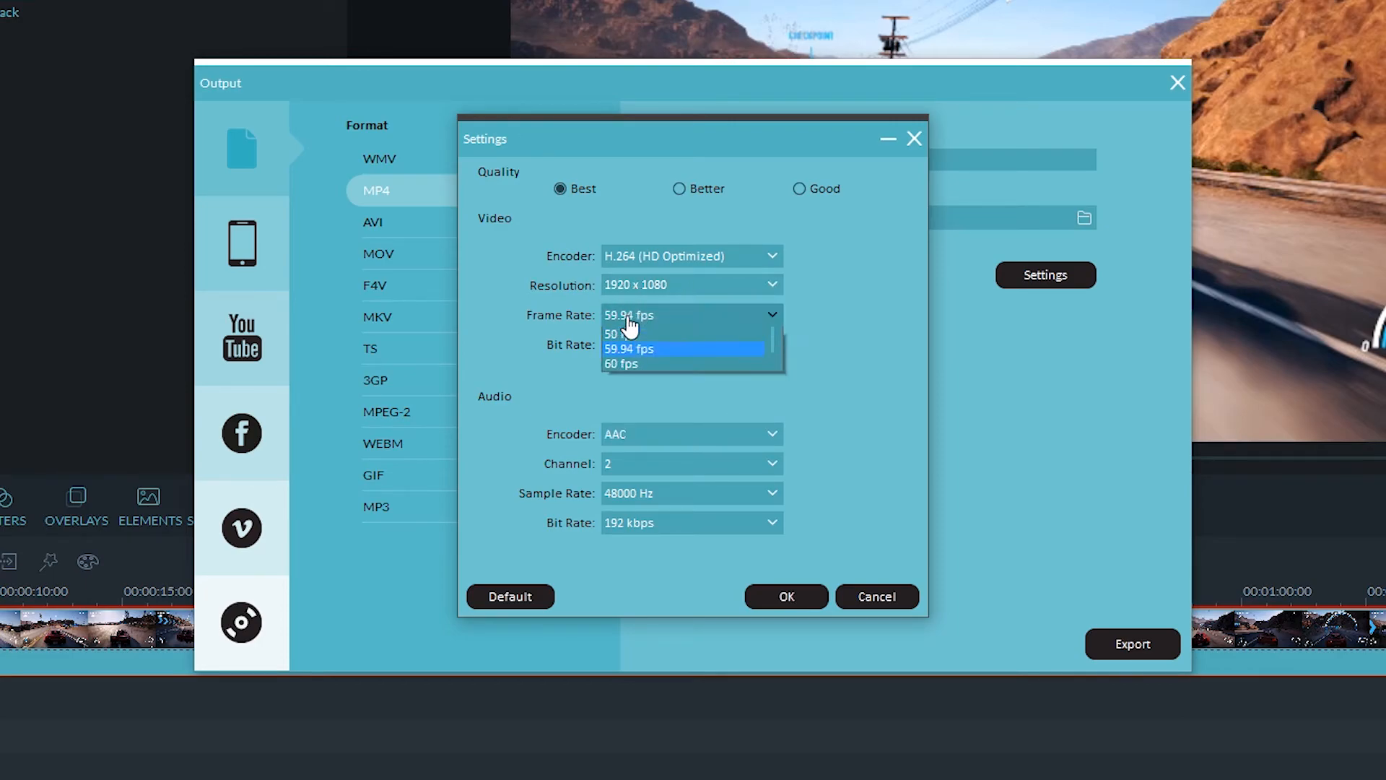
click(629, 322)
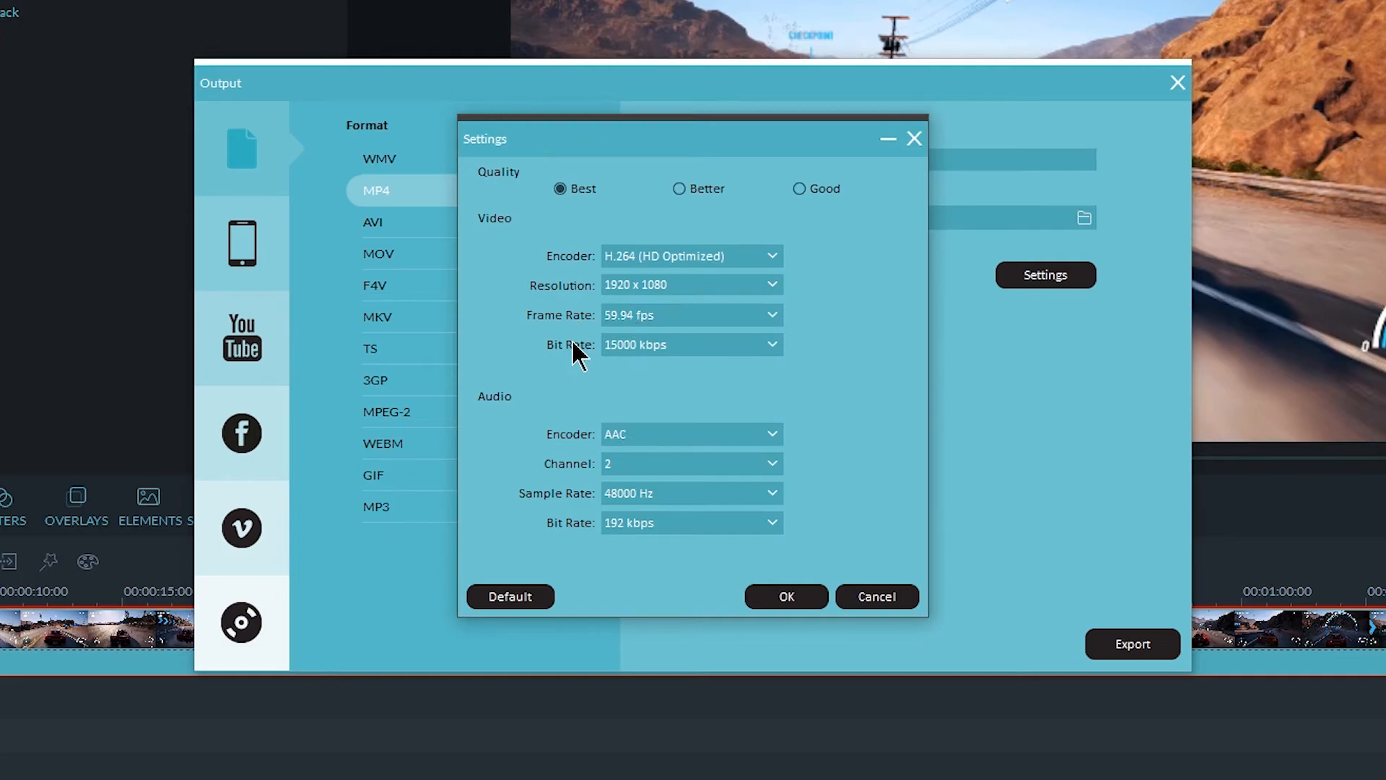
Switch the export frame rate to 23.97 fps and back to 59.94 fps
click(640, 322)
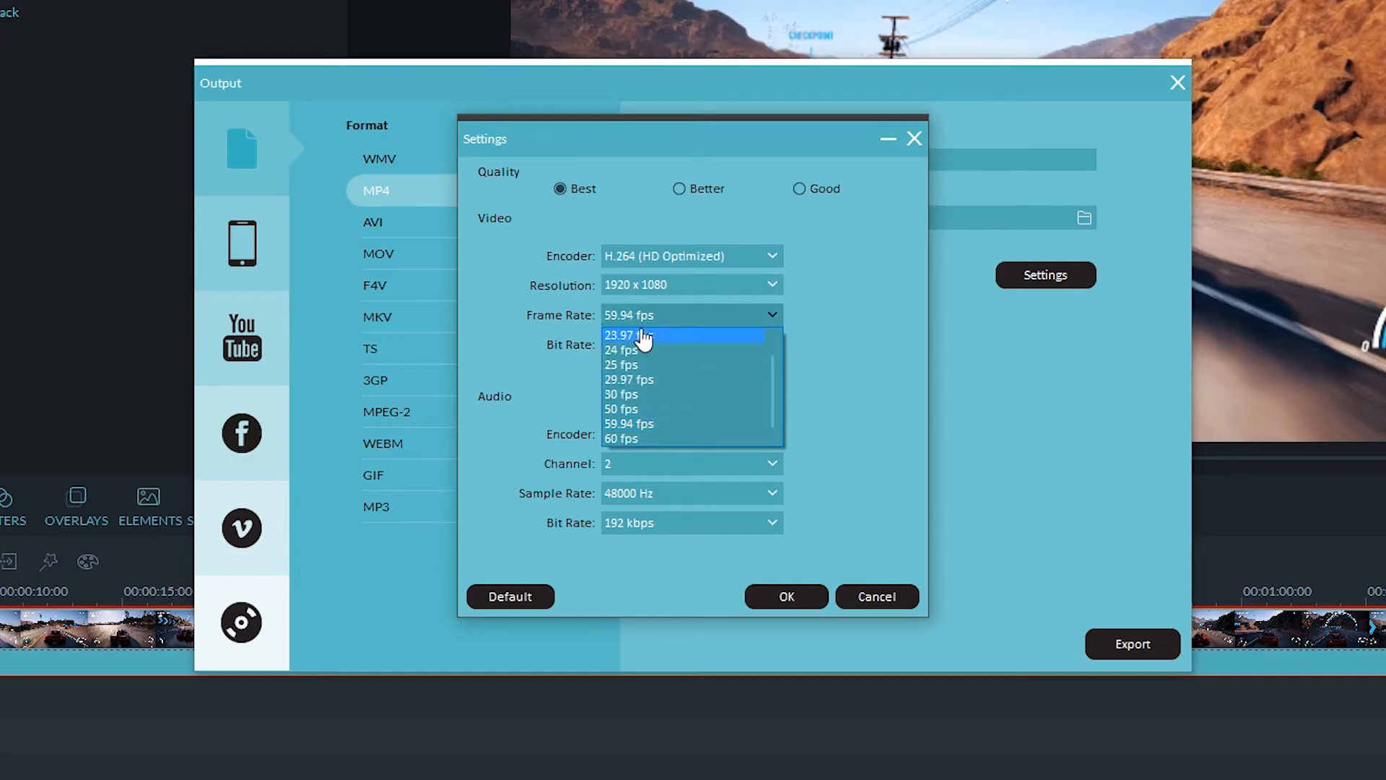
click(642, 337)
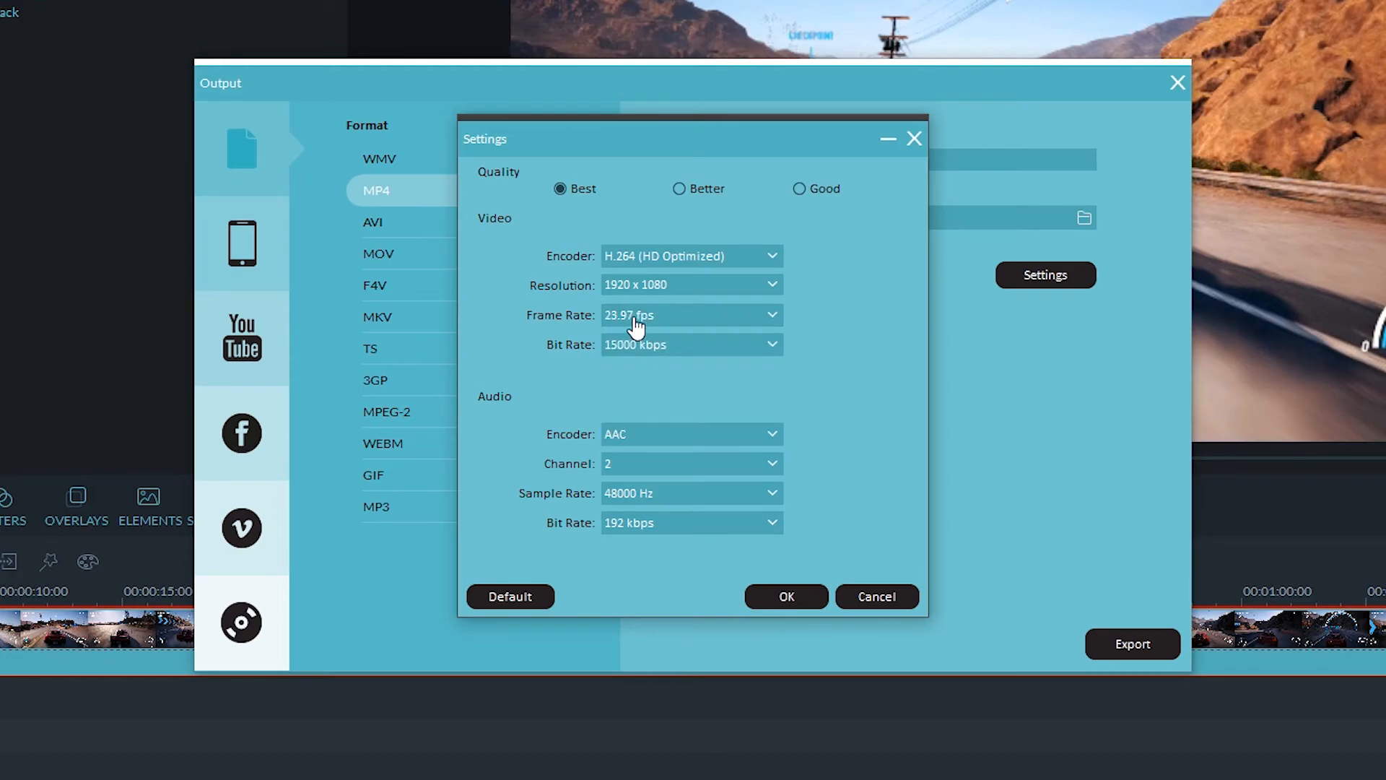
click(635, 325)
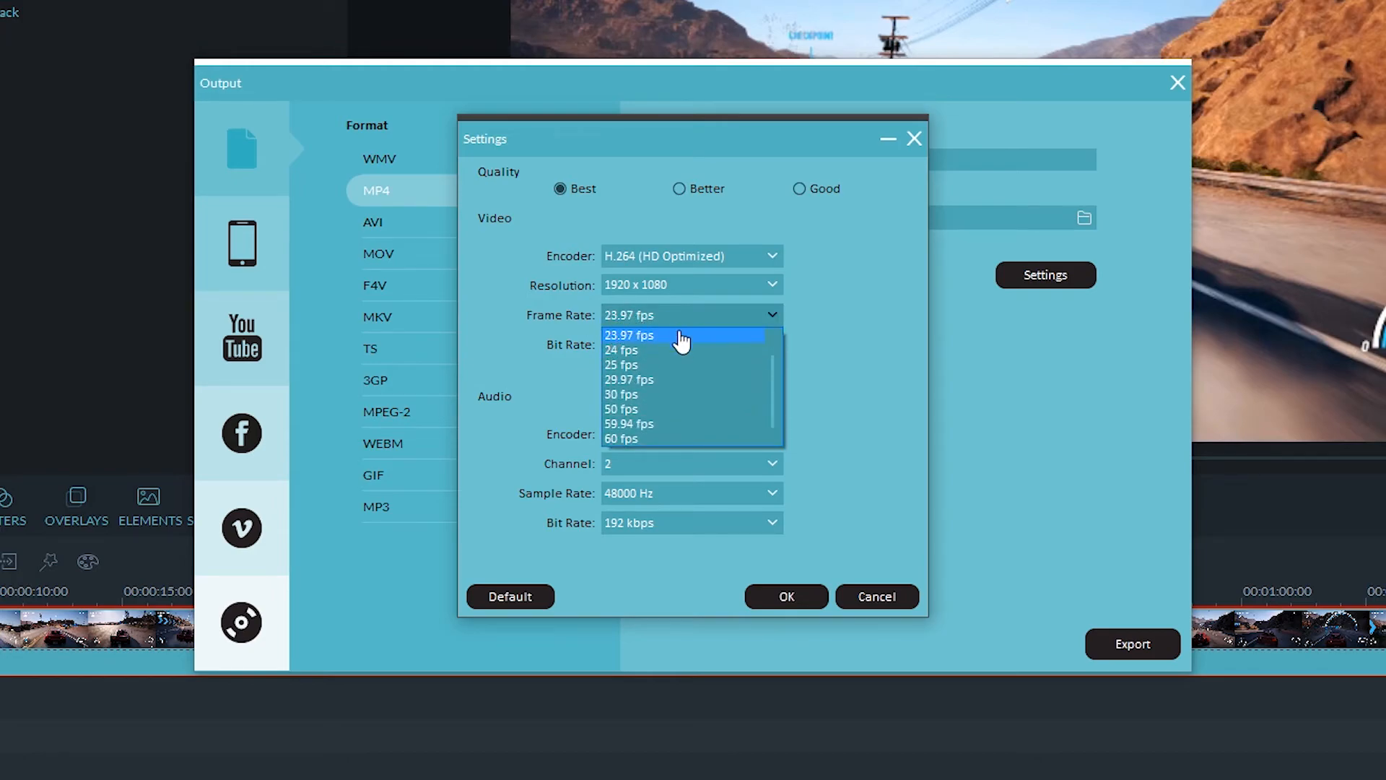
click(633, 430)
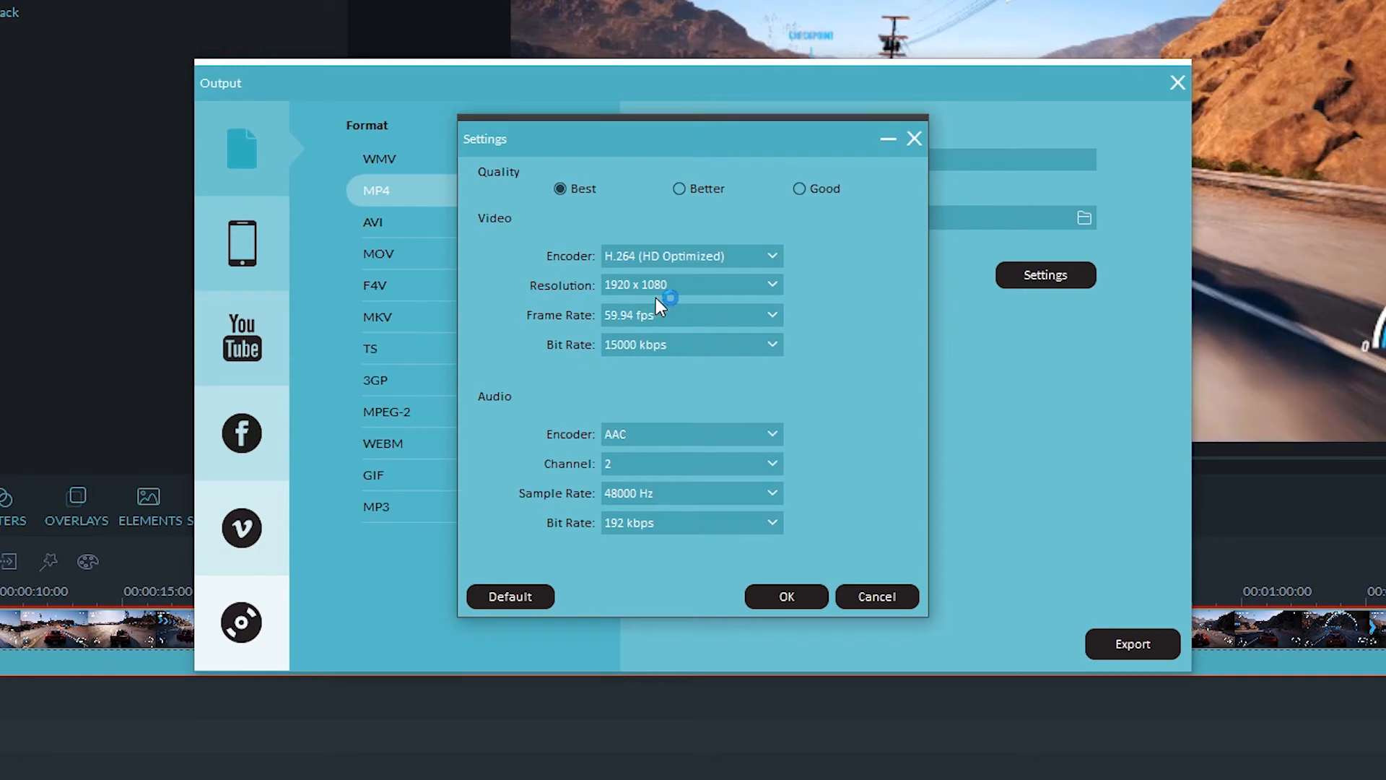
Choose a video bit rate of 15000 kbps and apply the MP4 export settings
click(618, 348)
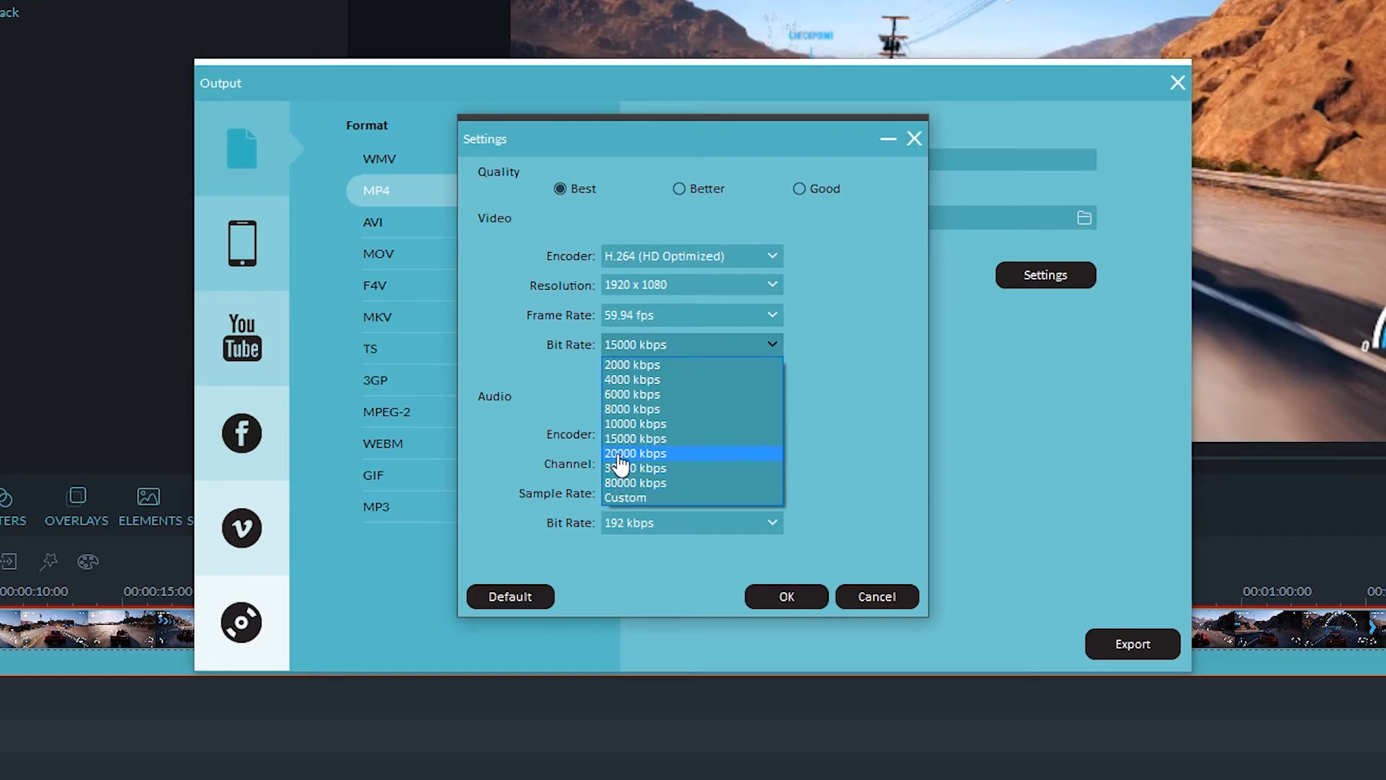
click(648, 440)
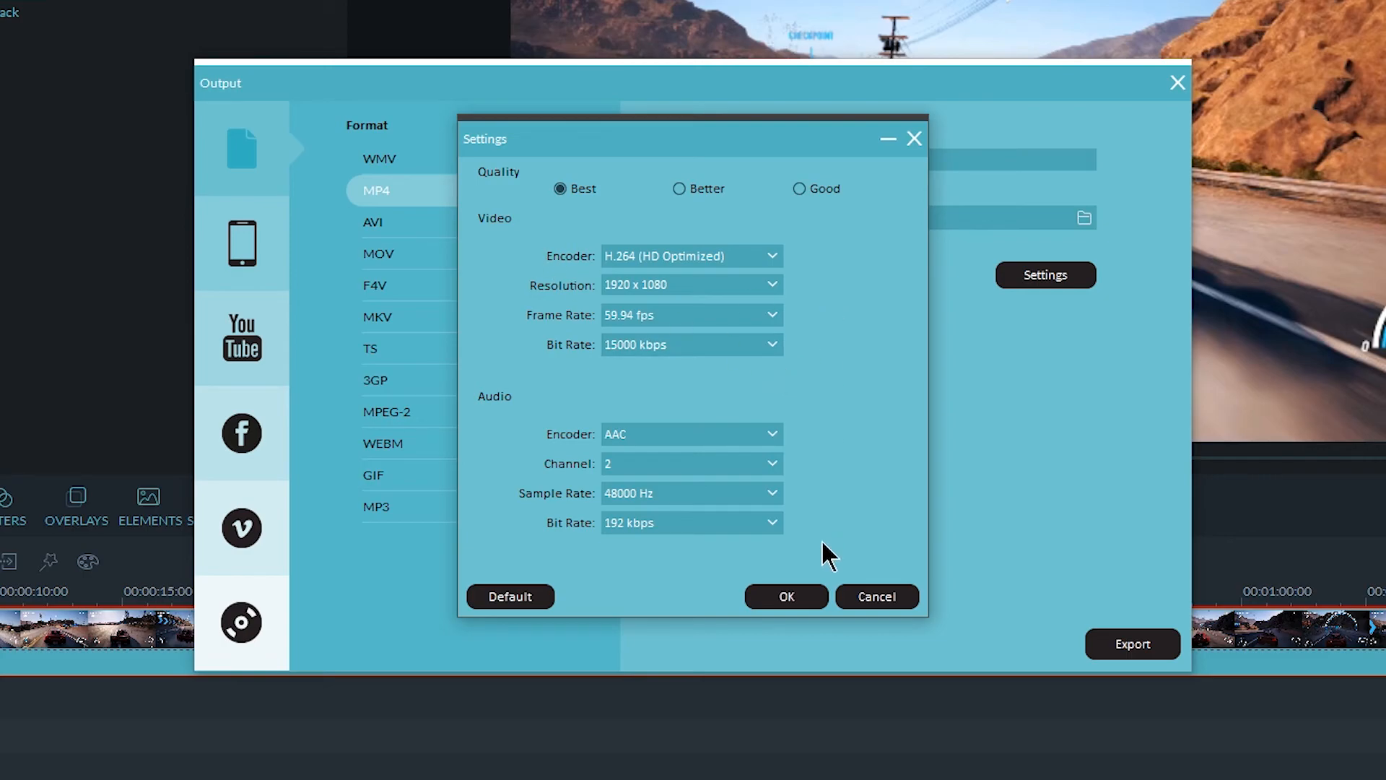
click(787, 596)
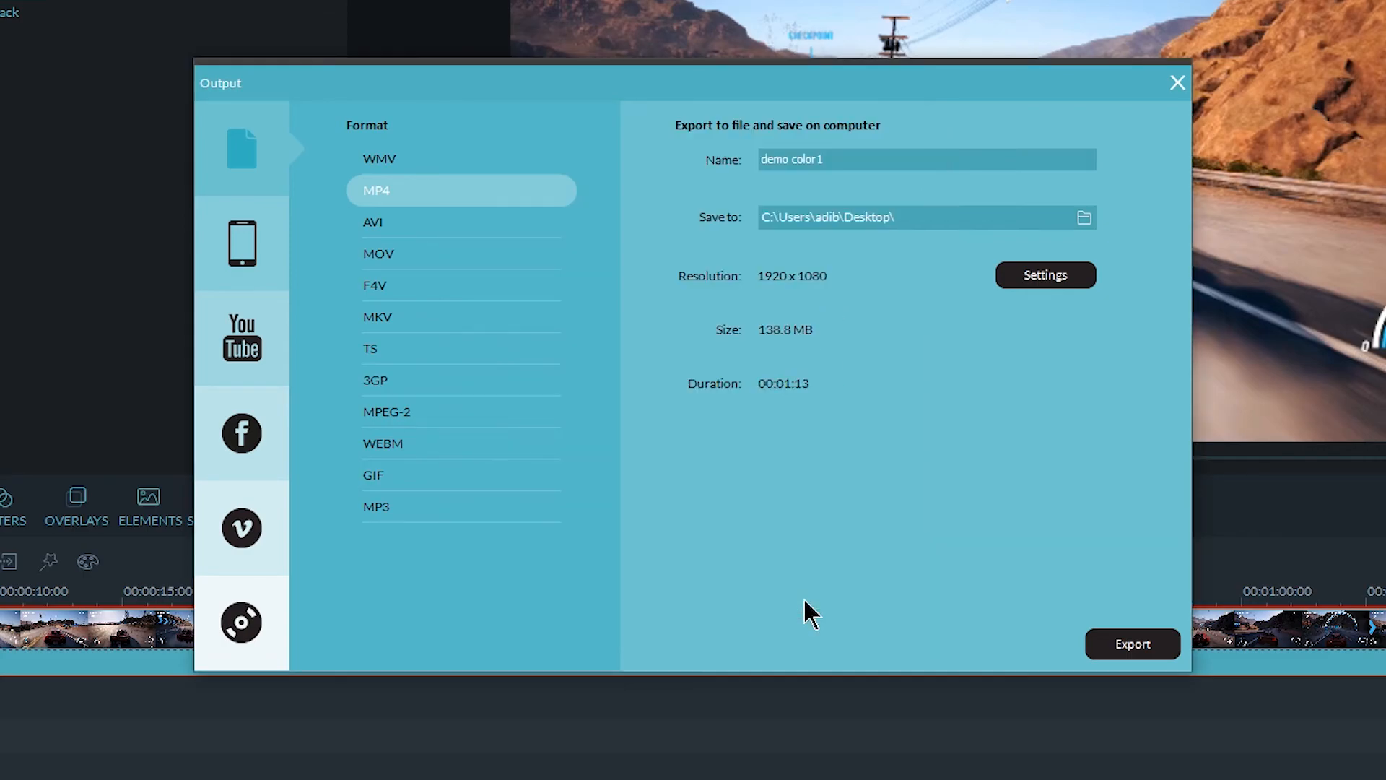
Start exporting "demo color1" as MP4 and set the conversion's finish action to Do nothing
click(1117, 644)
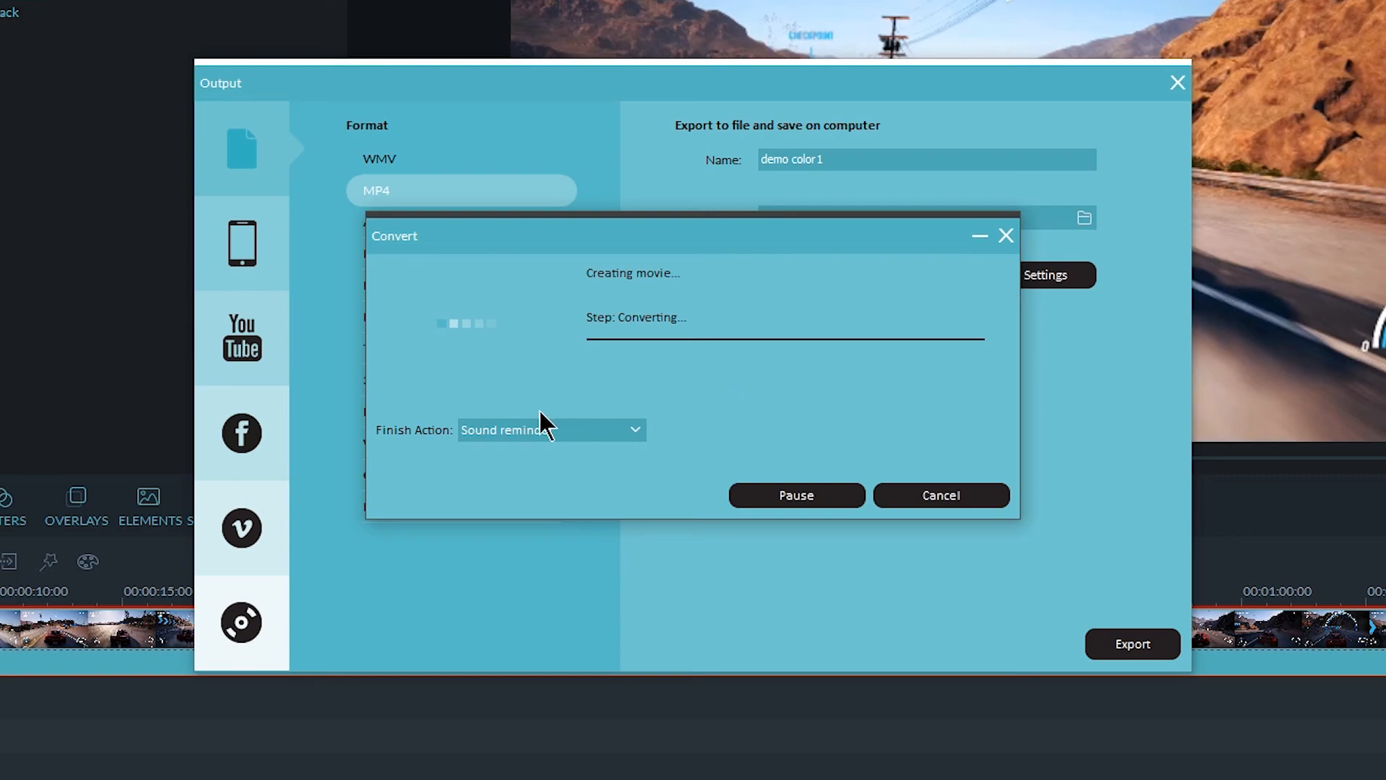
click(527, 431)
click(508, 481)
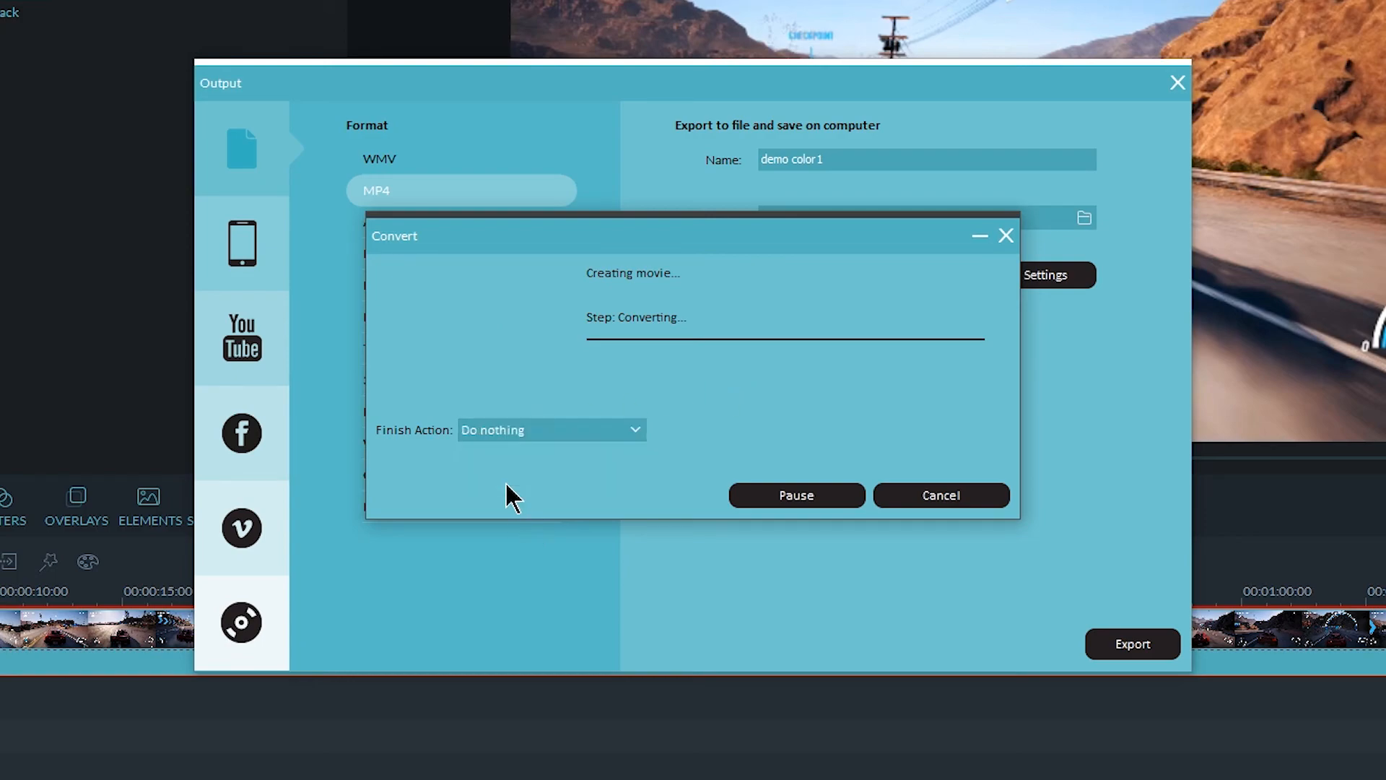